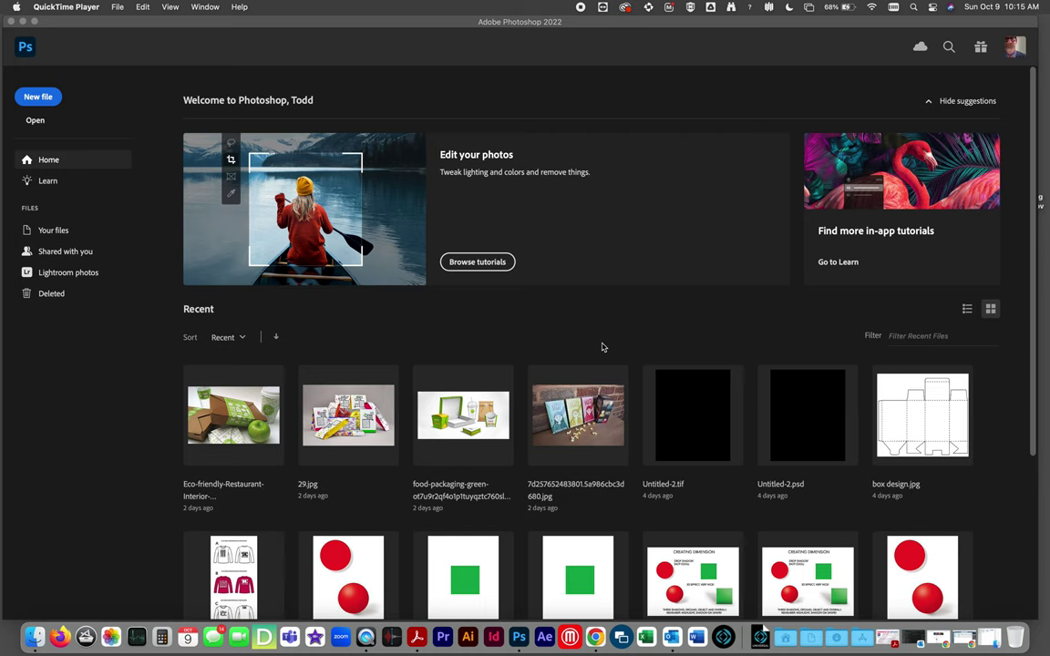
Browse for a file to open in My Drive, going to the stop motion files folder under LESSON PLANS 2022-23, WEEK SEVEN 2022-23.
{"action": "left_click", "coordinate": [226, 25]}
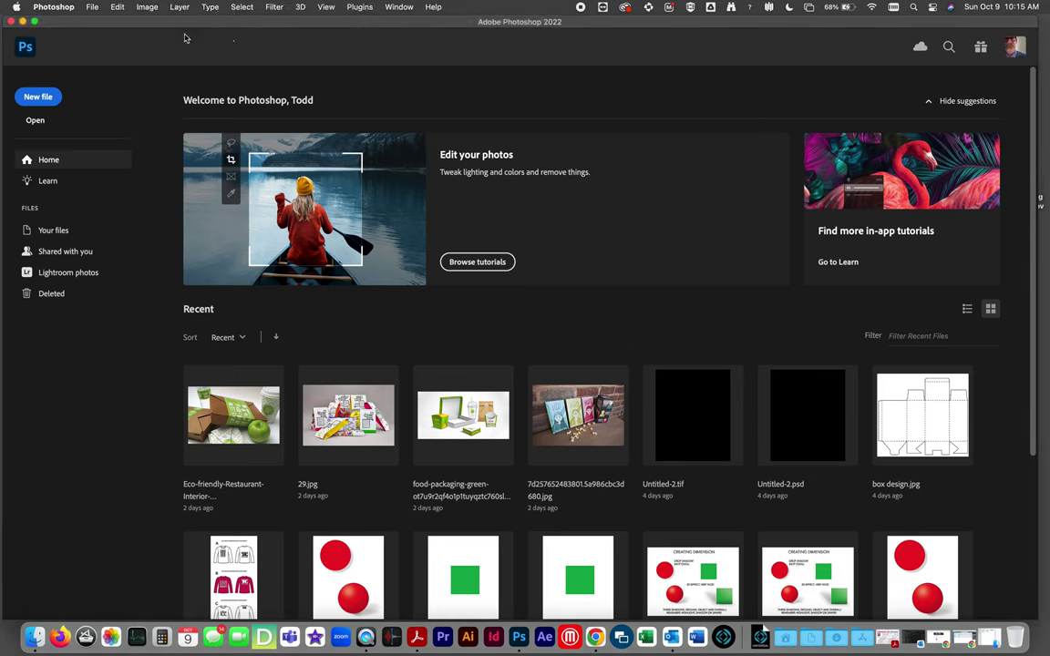
{"action": "left_click", "coordinate": [92, 8]}
{"action": "left_click", "coordinate": [98, 34]}
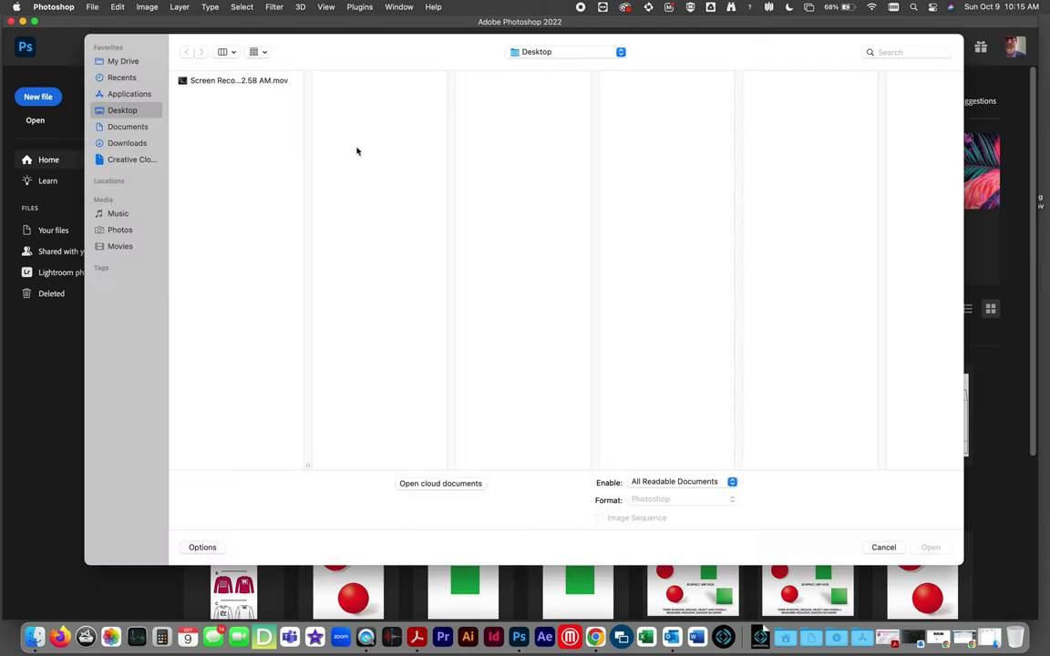
{"action": "left_click", "coordinate": [549, 53]}
{"action": "left_click", "coordinate": [115, 58]}
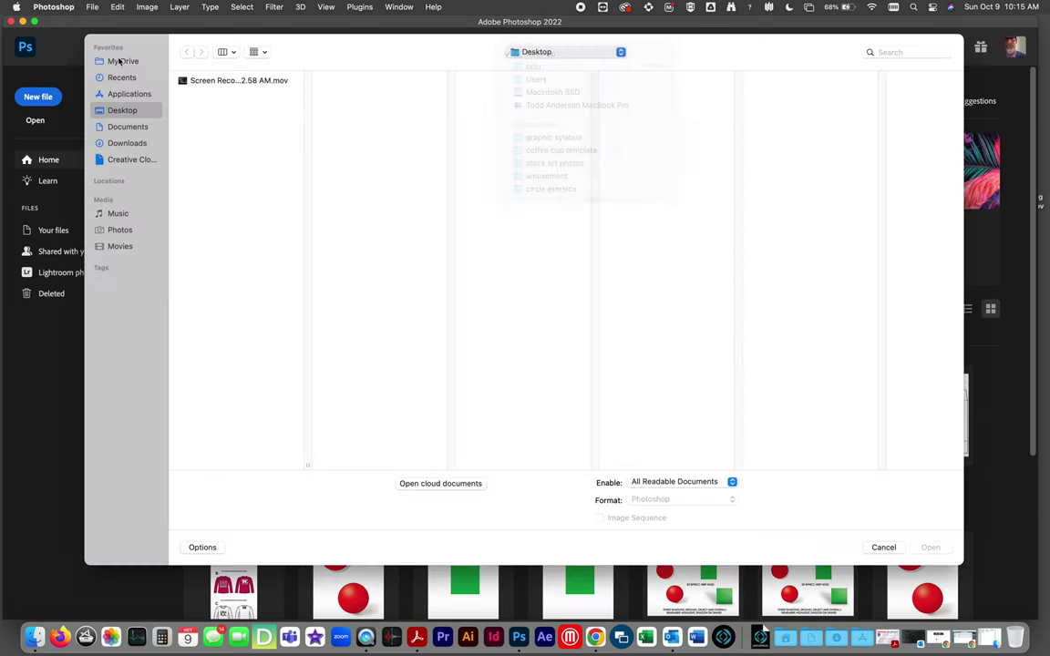
{"action": "left_click", "coordinate": [119, 61]}
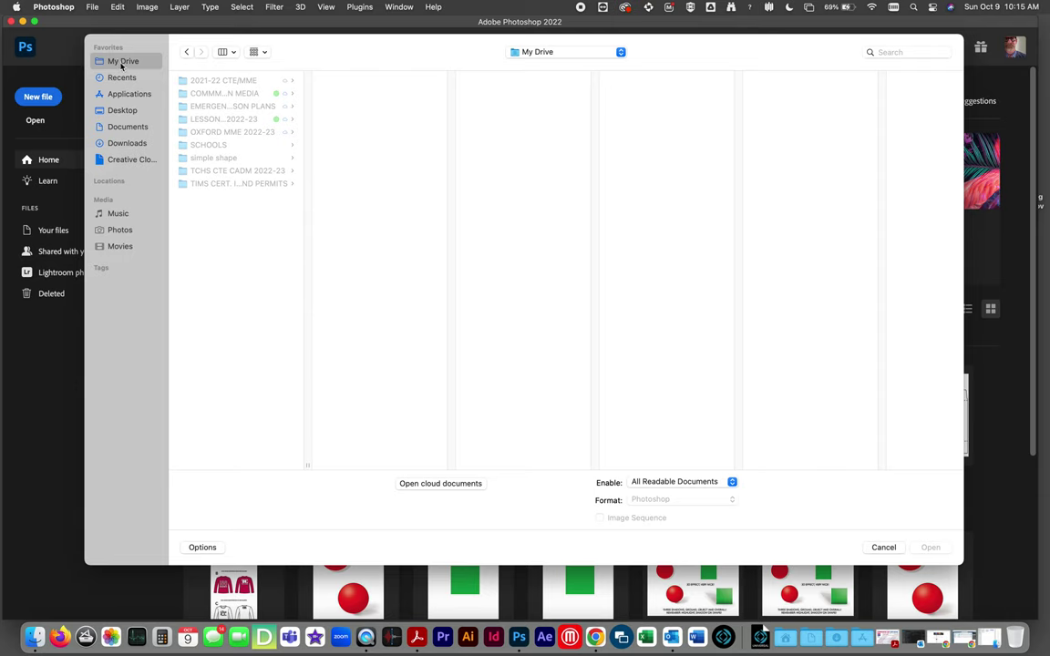
{"action": "left_click", "coordinate": [219, 118]}
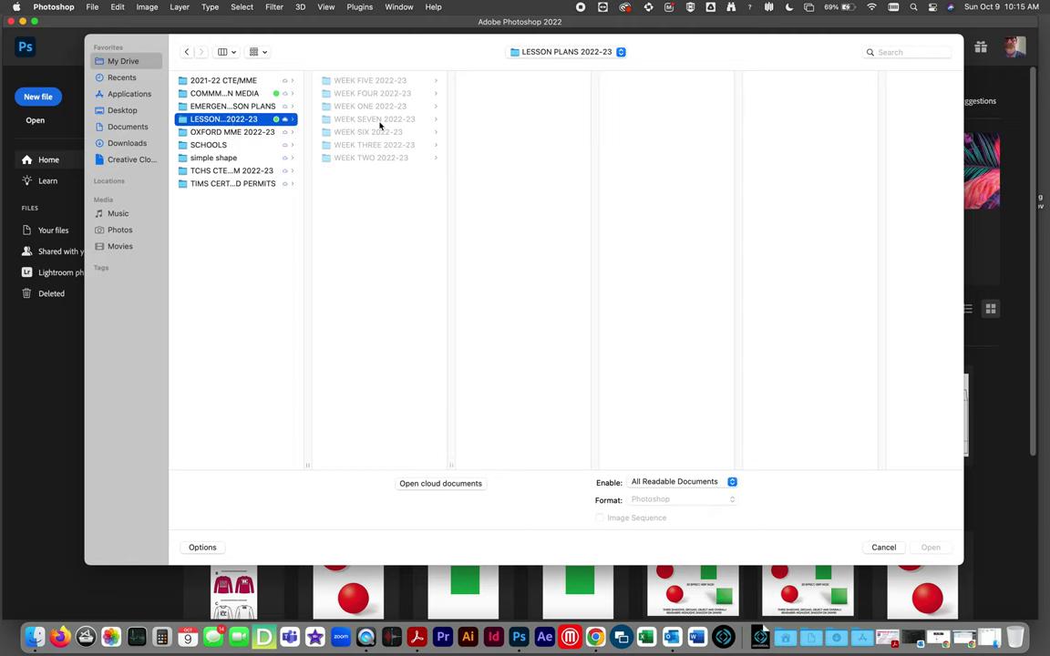
{"action": "left_click", "coordinate": [379, 123]}
{"action": "left_click", "coordinate": [500, 106]}
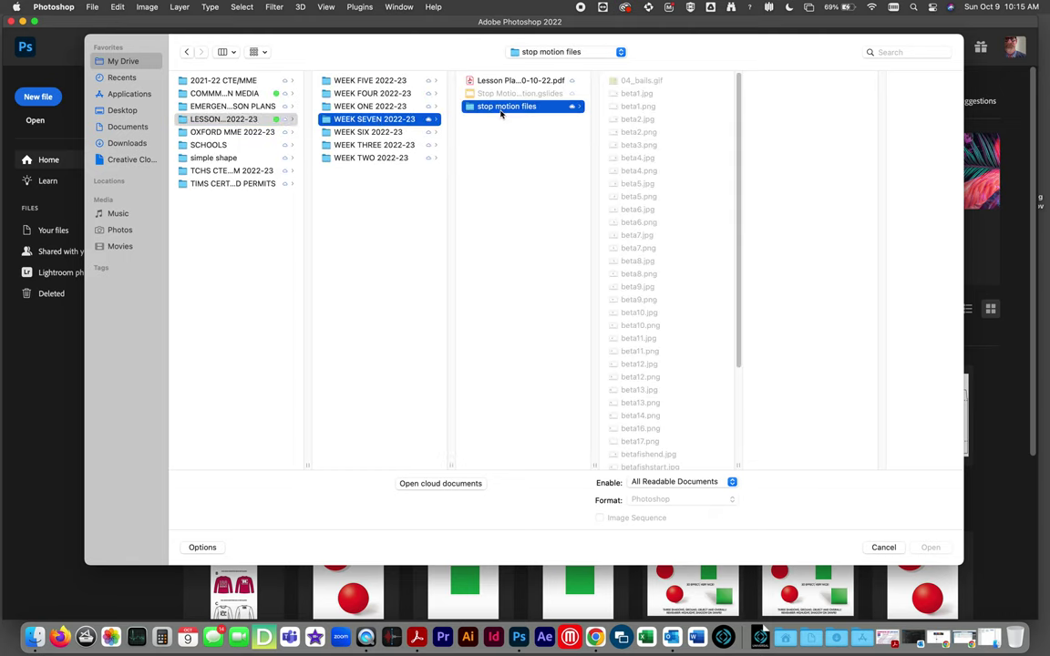
Open the image Cool-fish-names-SN-long.jpg from the stop motion files folder.
{"action": "left_click_drag", "start_coordinate": [734, 140], "coordinate": [736, 283]}
{"action": "left_click", "coordinate": [642, 406]}
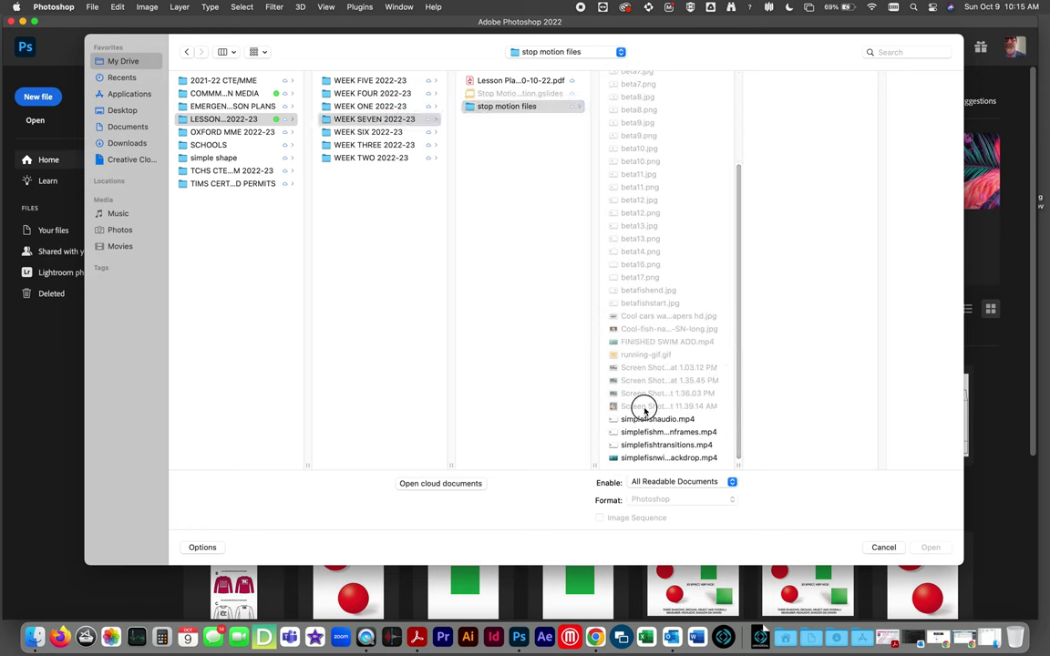
{"action": "left_click", "coordinate": [652, 329]}
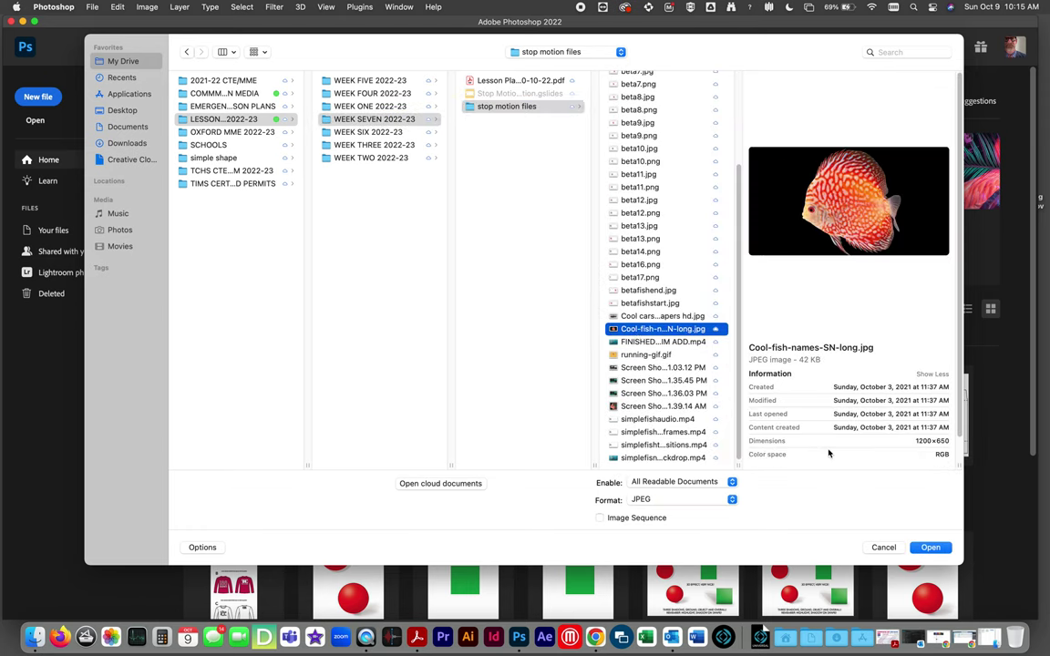
{"action": "left_click", "coordinate": [931, 547]}
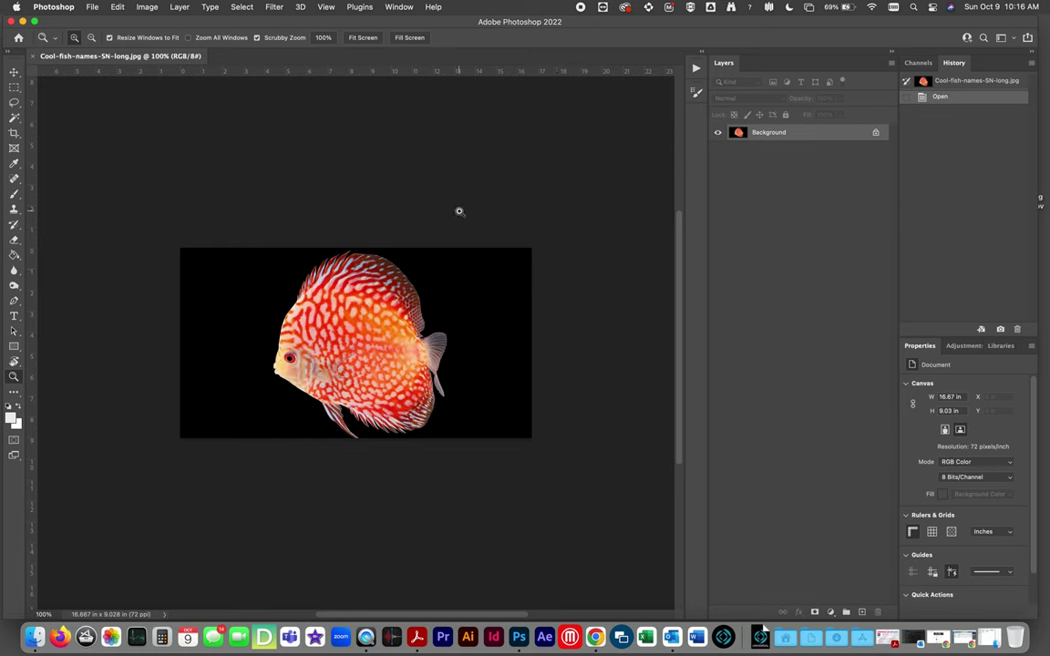
Select the whole canvas and resample the image to a resolution of 300 pixels/inch.
{"action": "key", "text": "super+a"}
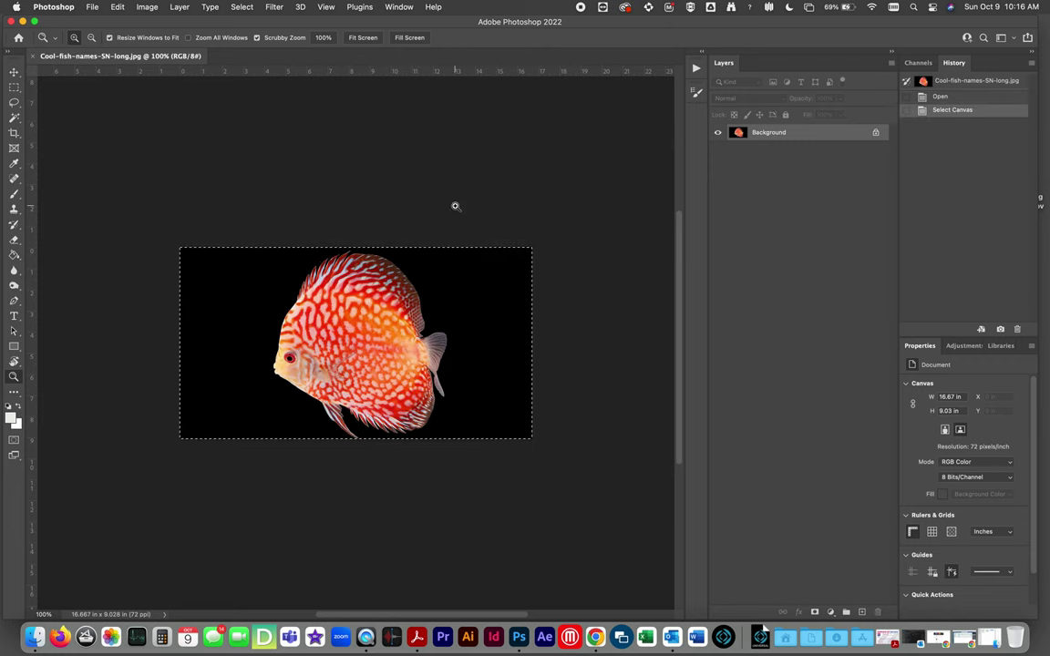
{"action": "left_click", "coordinate": [146, 7]}
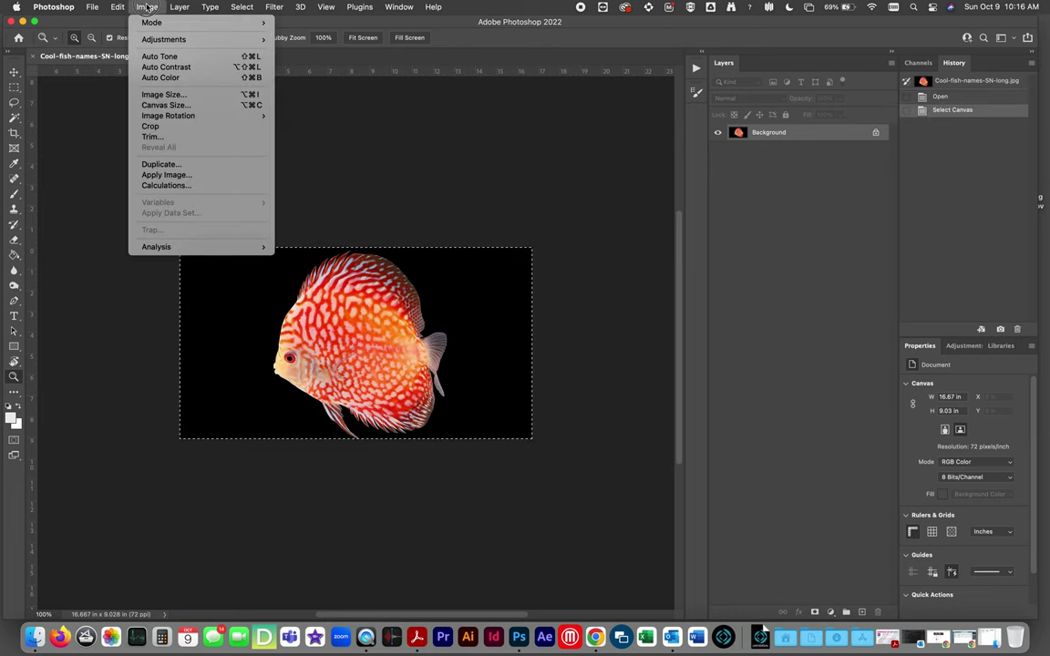
{"action": "left_click", "coordinate": [164, 94]}
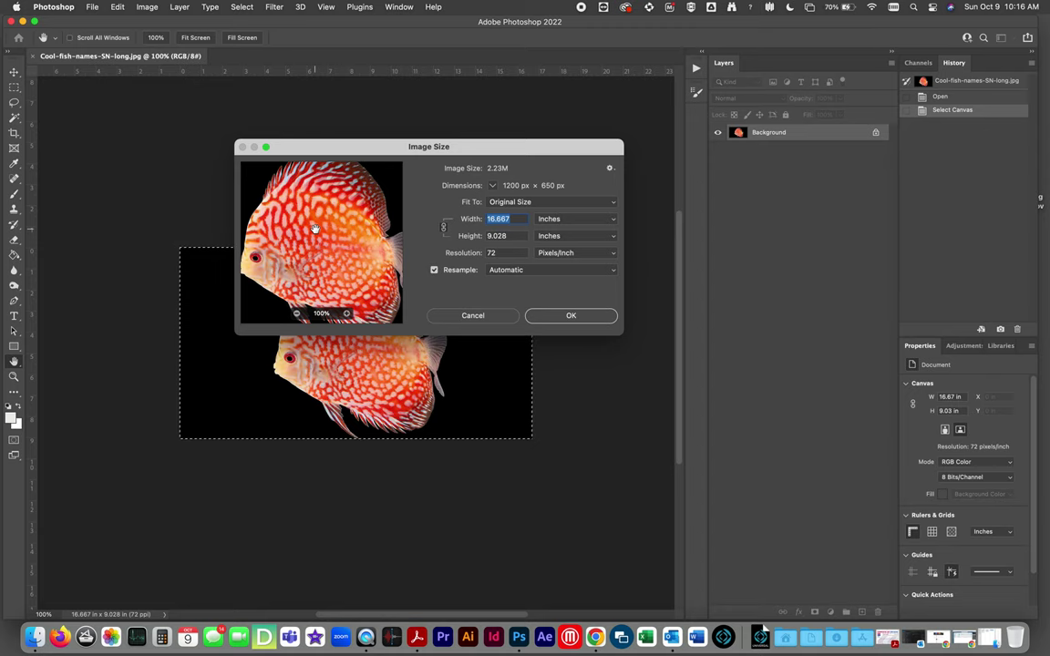
{"action": "double_click", "coordinate": [506, 254]}
{"action": "type", "text": "300"}
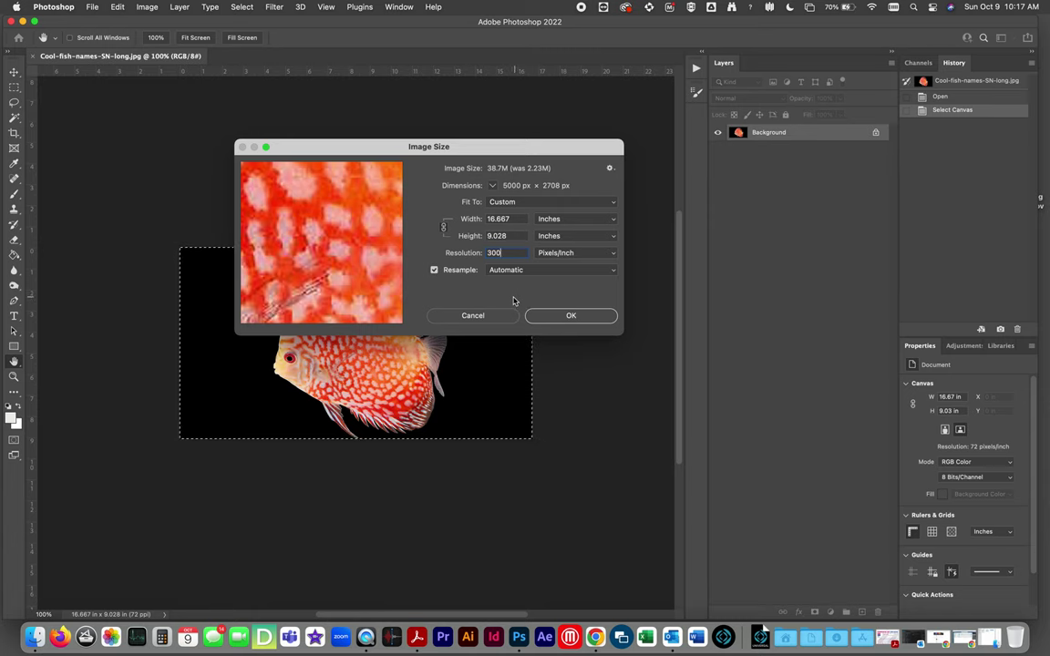
{"action": "left_click", "coordinate": [572, 316]}
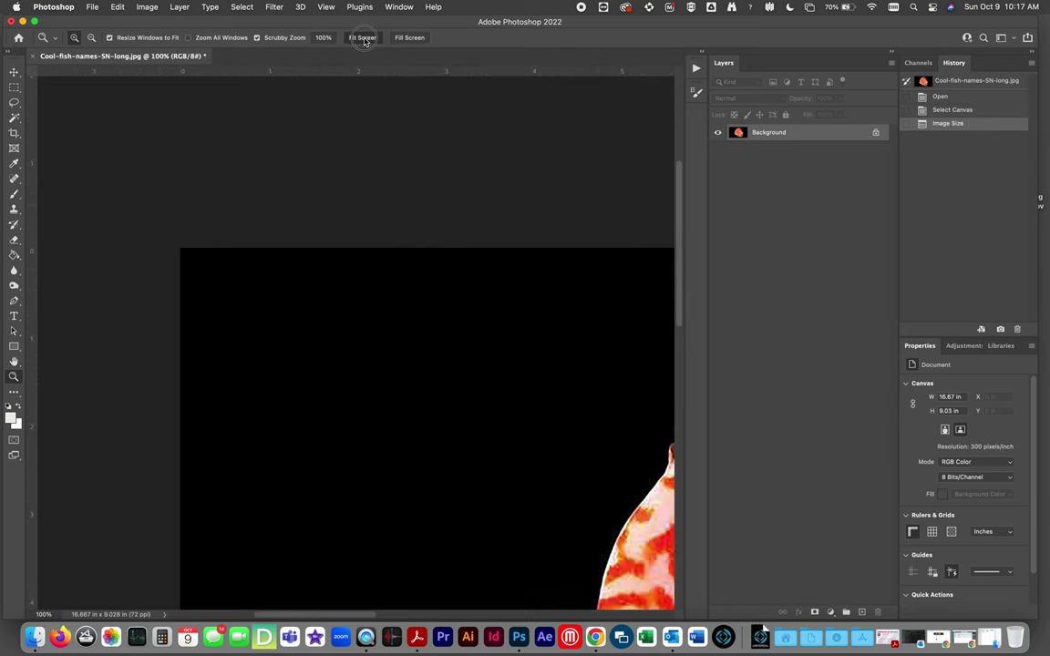
Crop the black margins on both sides of the fish so the image is about 10.3 inches wide.
{"action": "left_click", "coordinate": [363, 38]}
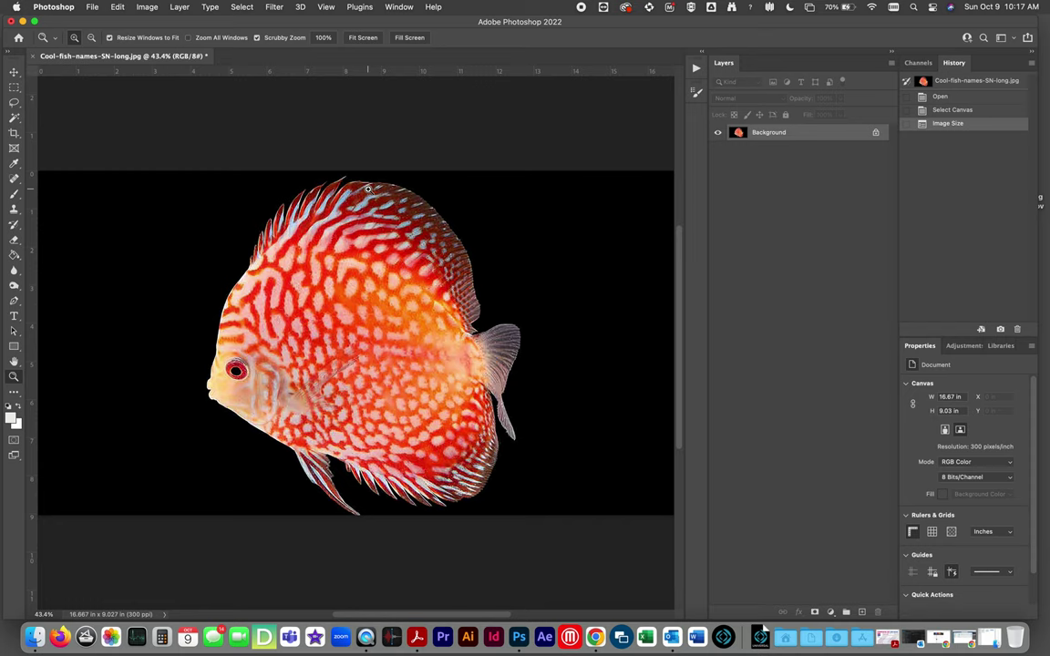
{"action": "key", "text": "super+minus"}
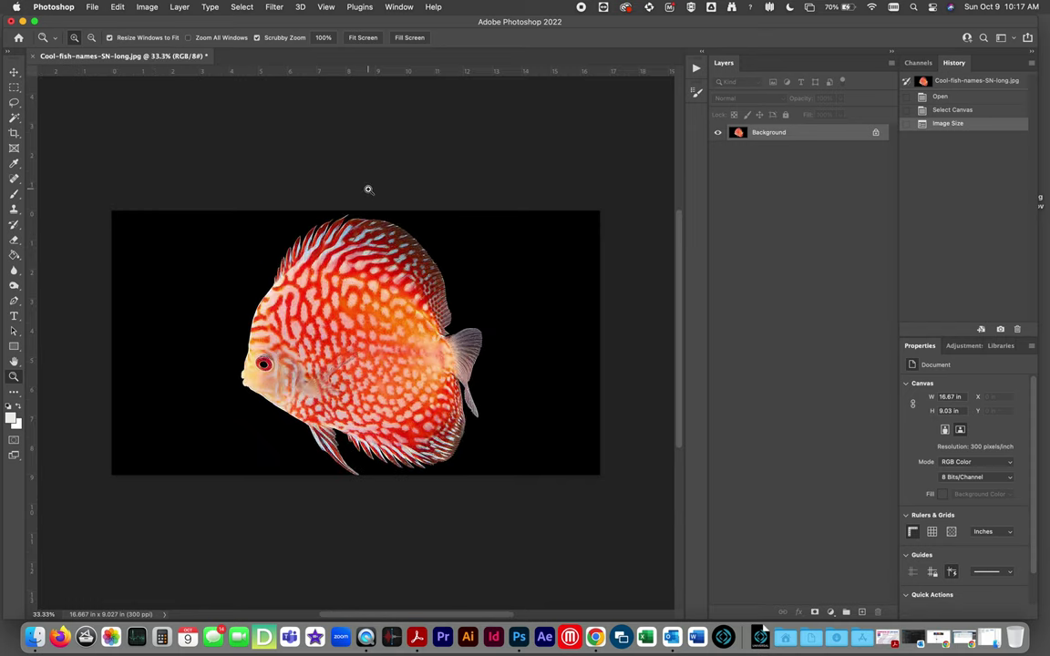
{"action": "left_click", "coordinate": [14, 134]}
{"action": "left_click_drag", "start_coordinate": [110, 344], "coordinate": [157, 346]}
{"action": "left_click_drag", "start_coordinate": [552, 343], "coordinate": [506, 350]}
{"action": "double_click", "coordinate": [392, 316]}
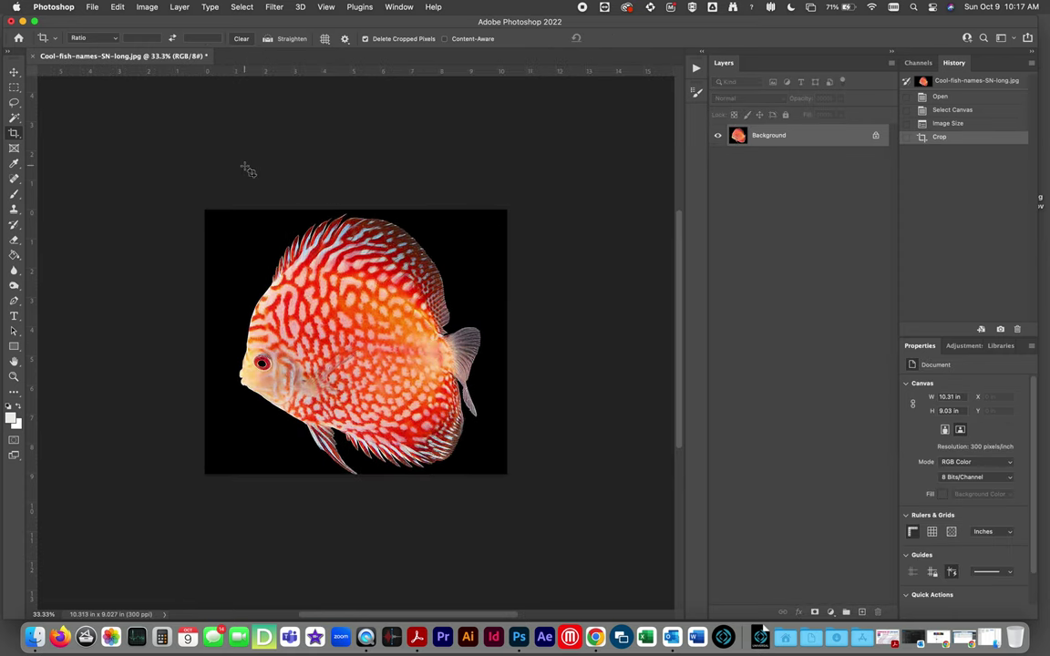
Extend the canvas width to 16 inches with the image anchored at the centre.
{"action": "left_click", "coordinate": [138, 6]}
{"action": "mouse_move", "coordinate": [118, 6]}
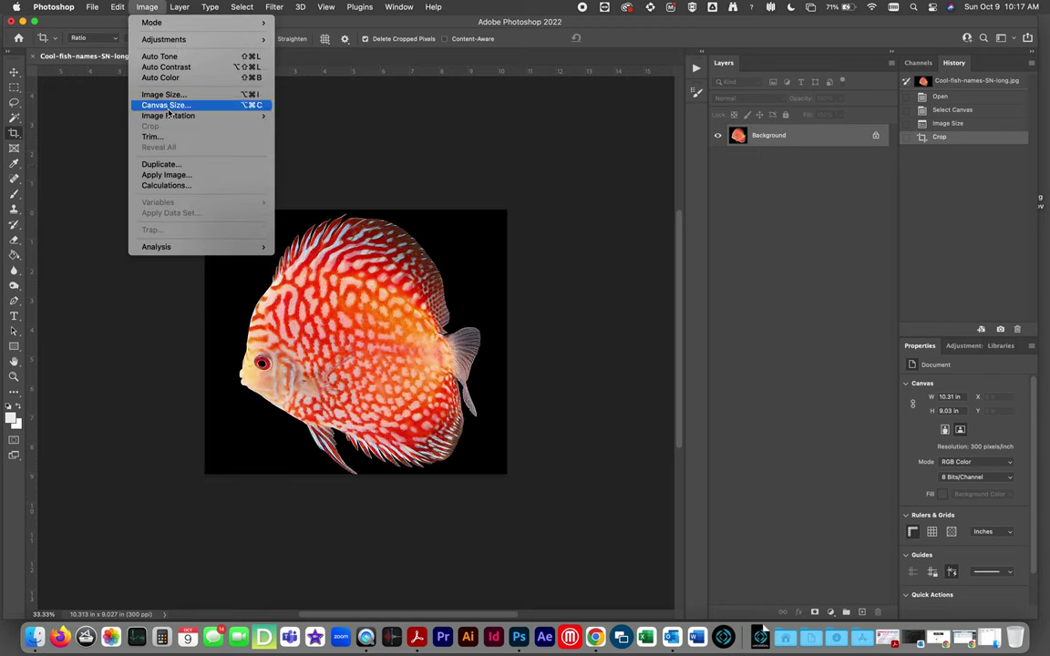
{"action": "left_click", "coordinate": [172, 106]}
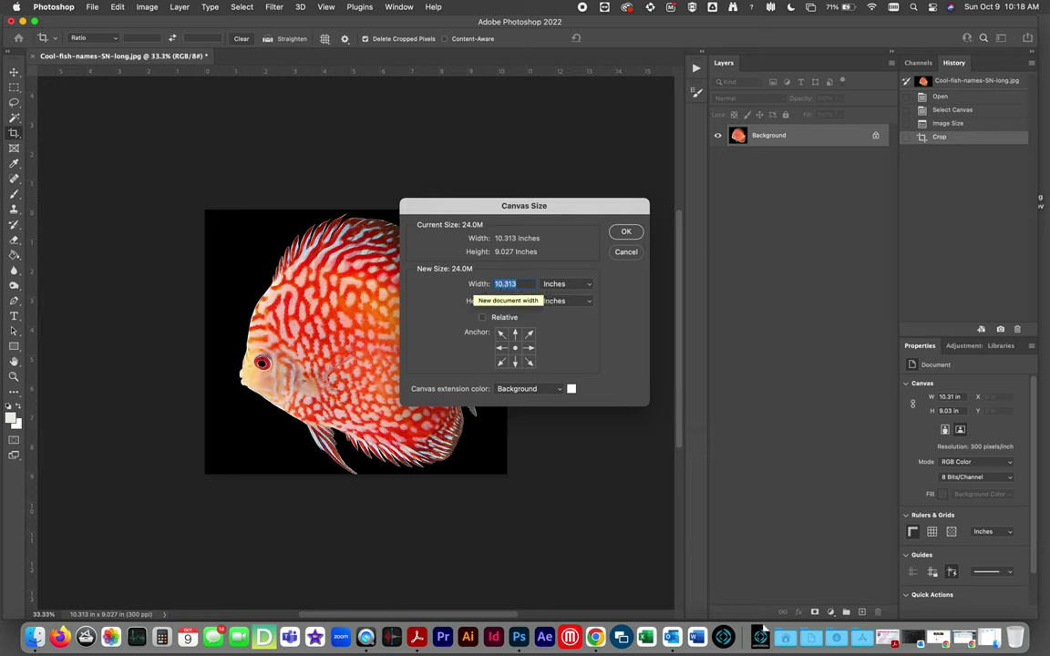
{"action": "type", "text": "16"}
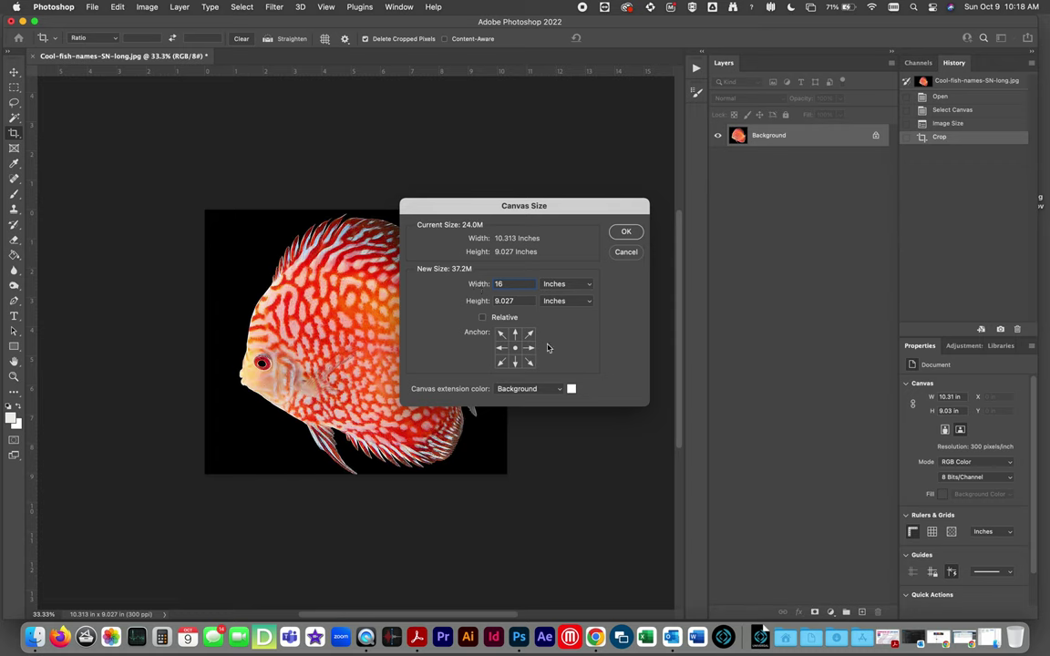
{"action": "key", "text": "super+a"}
{"action": "left_click", "coordinate": [501, 348]}
{"action": "left_click", "coordinate": [515, 348]}
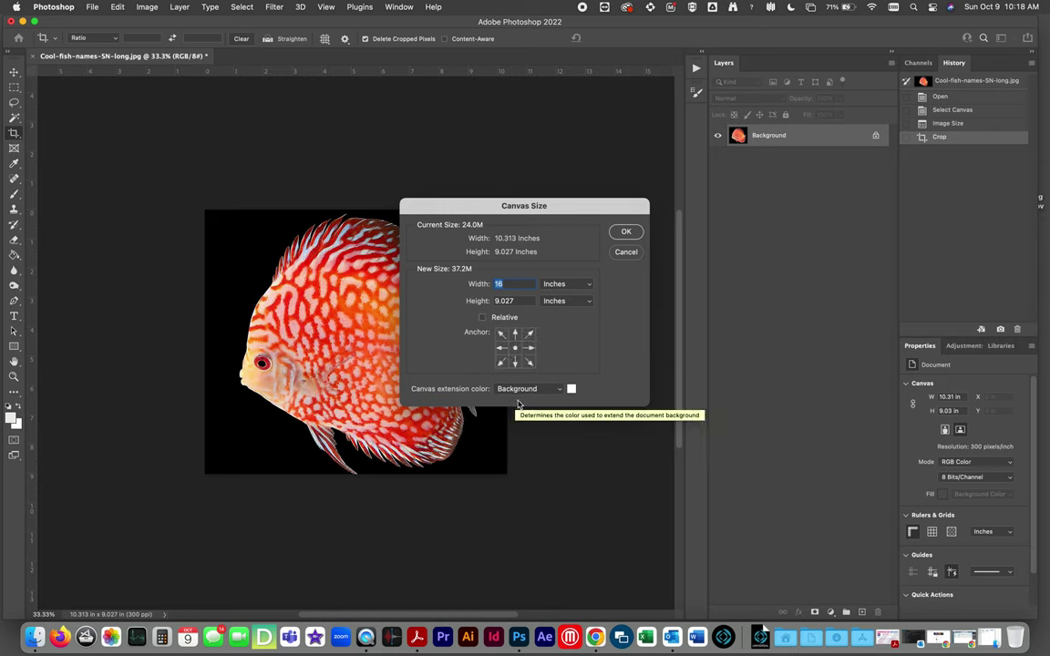
{"action": "left_click", "coordinate": [628, 233]}
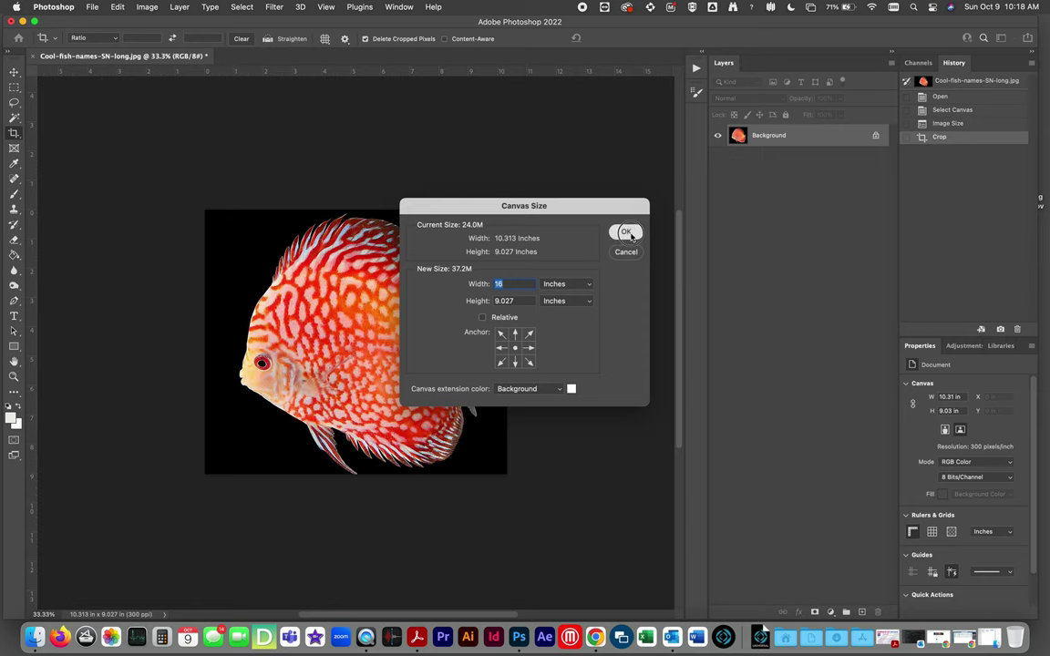
Shift the image sideways inside the crop frame, apply the crop and switch to the Rectangular Marquee tool.
{"action": "left_click_drag", "start_coordinate": [626, 290], "coordinate": [542, 293]}
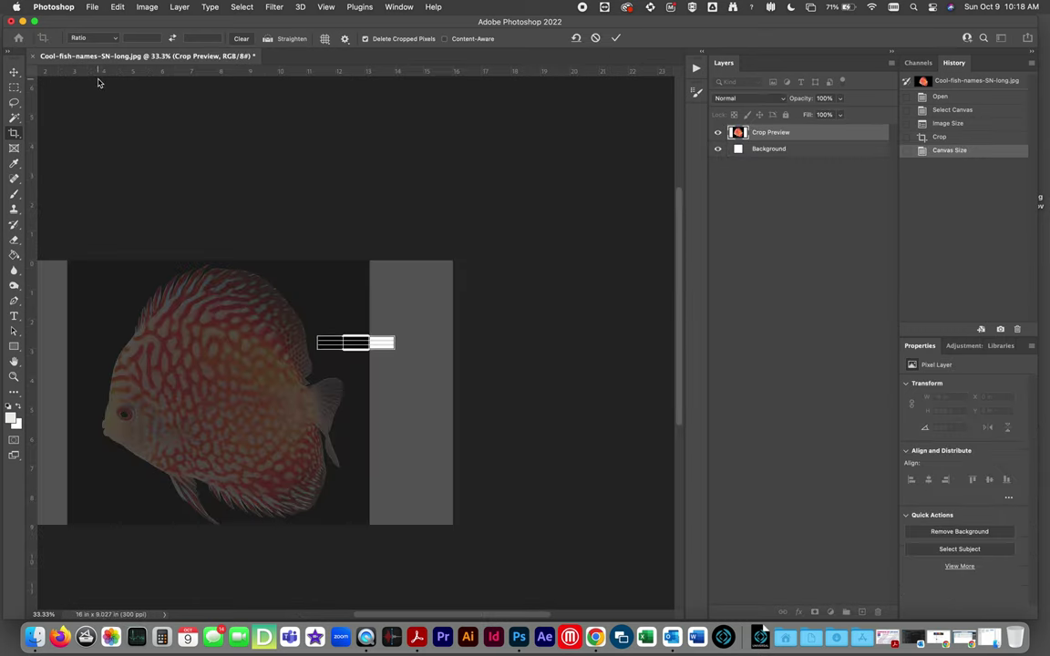
{"action": "left_click", "coordinate": [14, 70]}
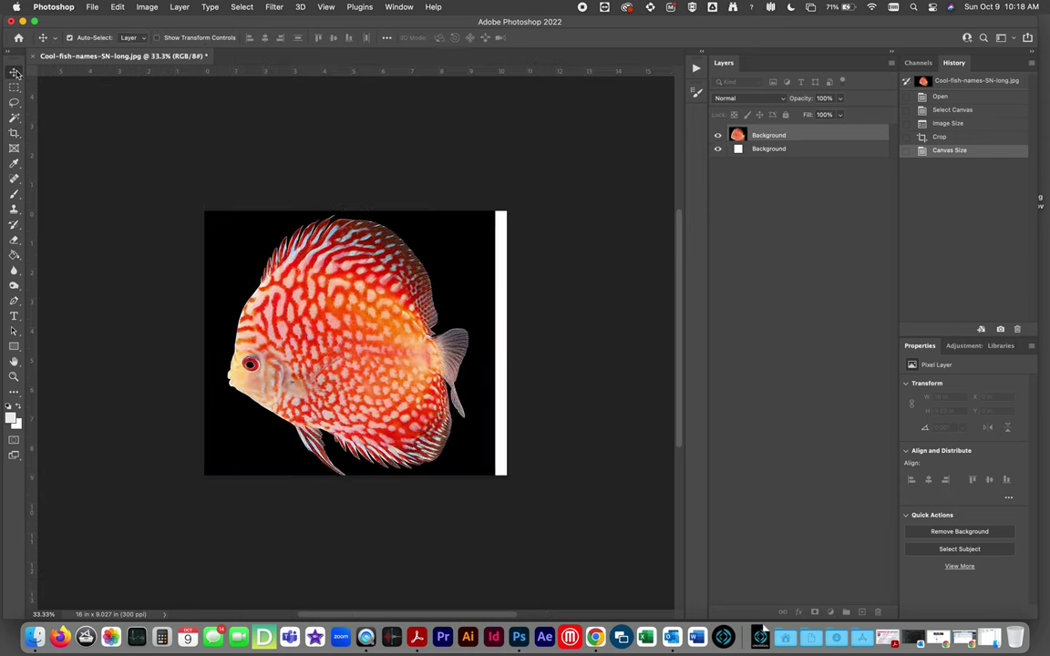
{"action": "left_click", "coordinate": [15, 88]}
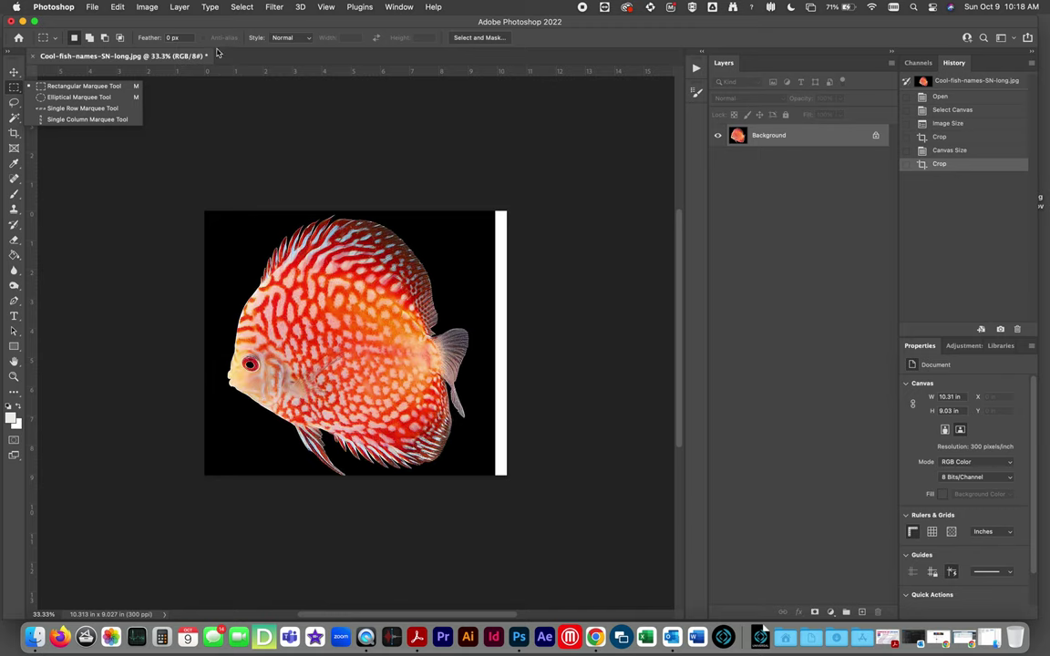
Set the canvas width to 16 inches again, adding white background on both sides of the fish picture.
{"action": "left_click", "coordinate": [138, 7]}
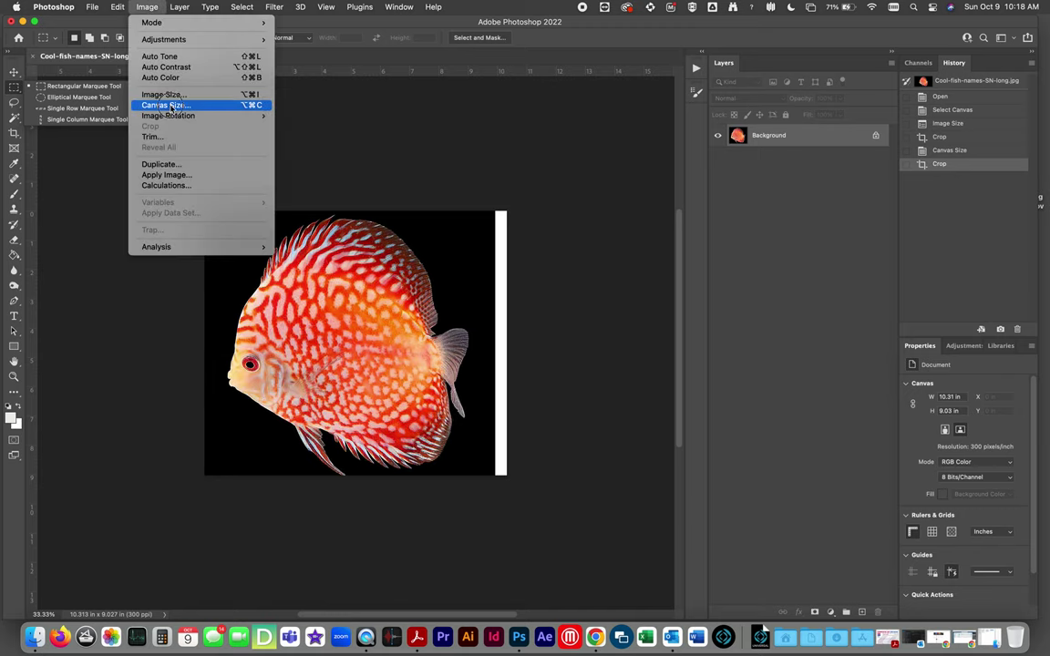
{"action": "left_click", "coordinate": [167, 105]}
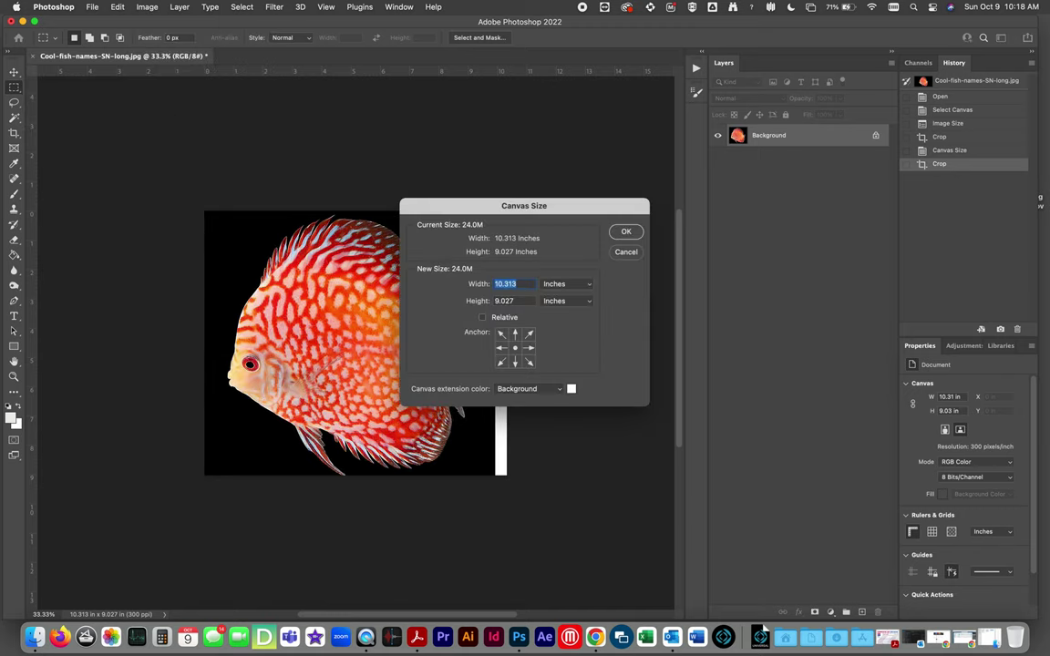
{"action": "type", "text": "16"}
{"action": "left_click", "coordinate": [626, 232]}
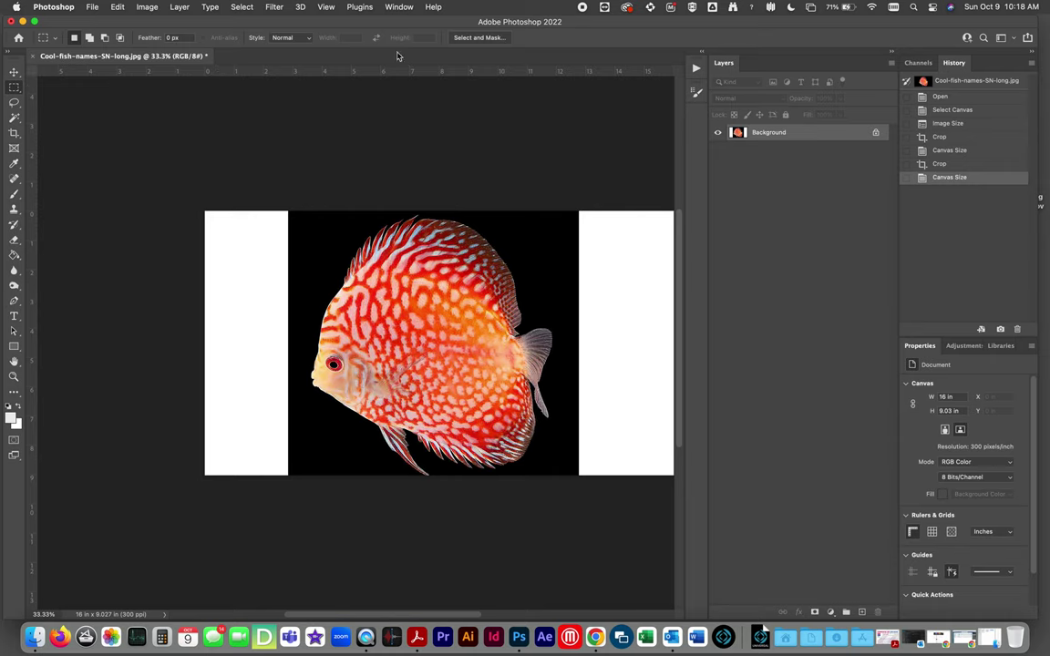
{"action": "left_click", "coordinate": [404, 6]}
{"action": "left_click_drag", "start_coordinate": [168, 173], "coordinate": [292, 527]}
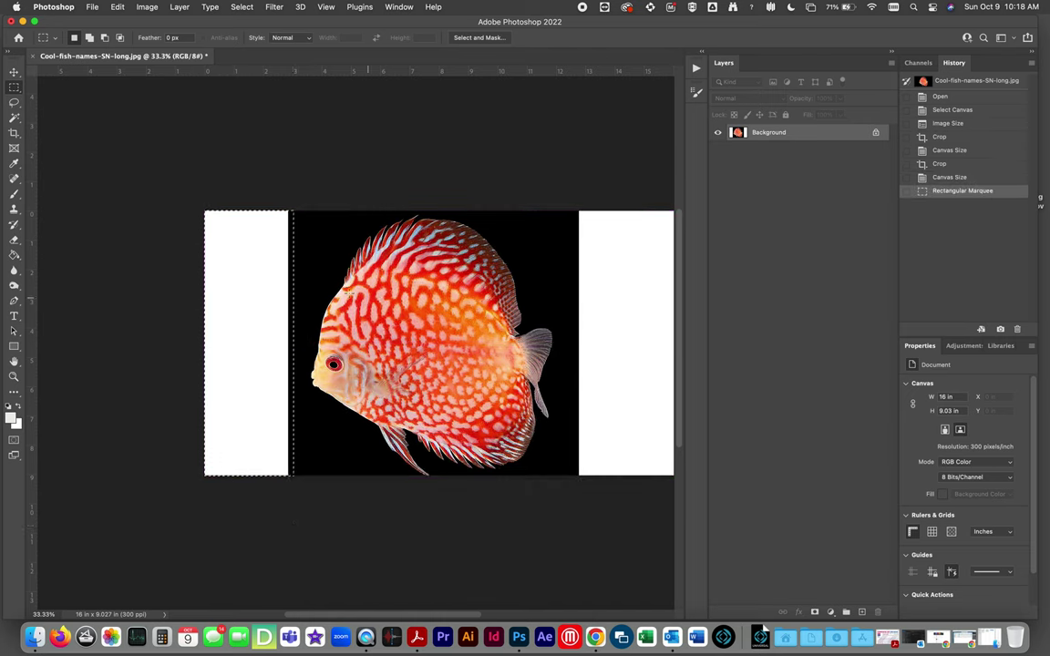
{"action": "left_click", "coordinate": [13, 361]}
{"action": "left_click_drag", "start_coordinate": [393, 313], "coordinate": [349, 341]}
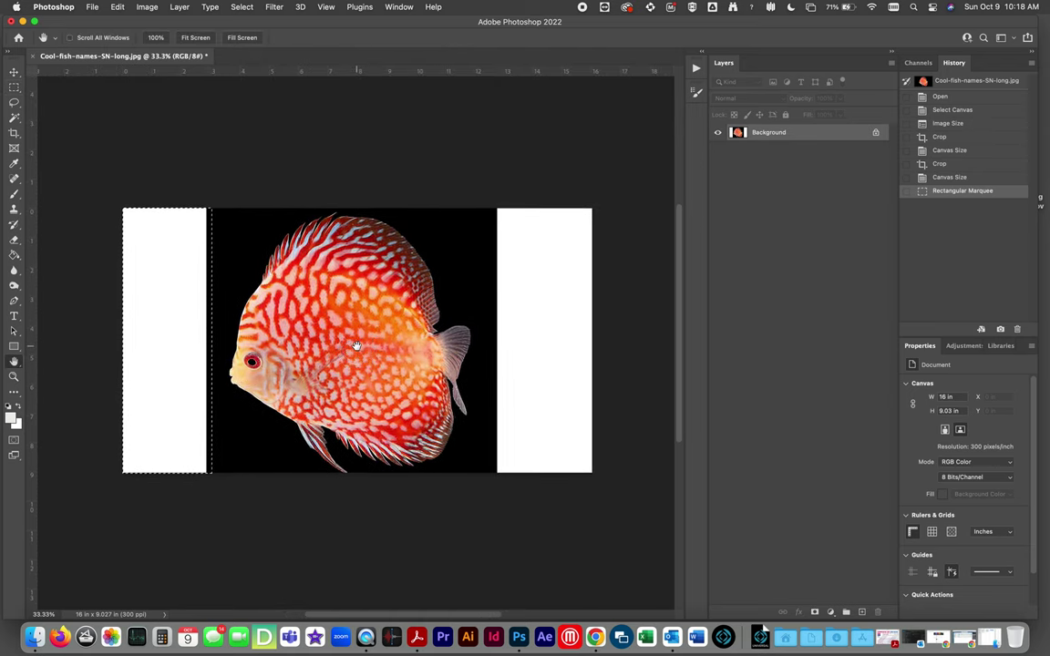
{"action": "key", "text": "super+d"}
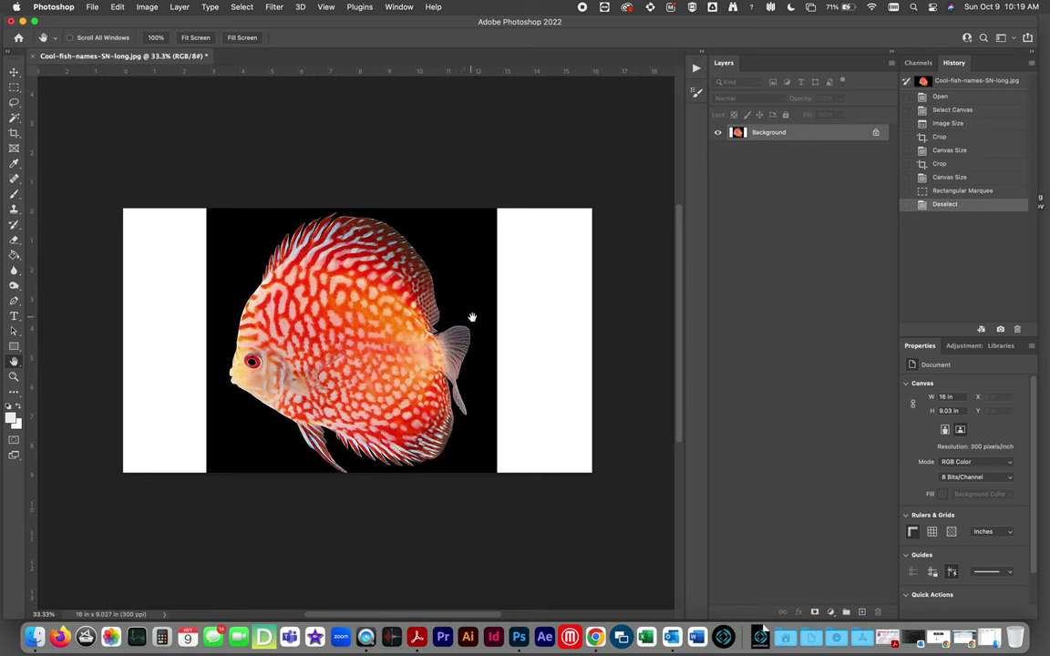
Turn a rectangular marquee over the fish's face into a Quick Mask and move it onto the middle of the body.
{"action": "left_click", "coordinate": [14, 86]}
{"action": "left_click_drag", "start_coordinate": [167, 288], "coordinate": [290, 411]}
{"action": "key", "text": "q"}
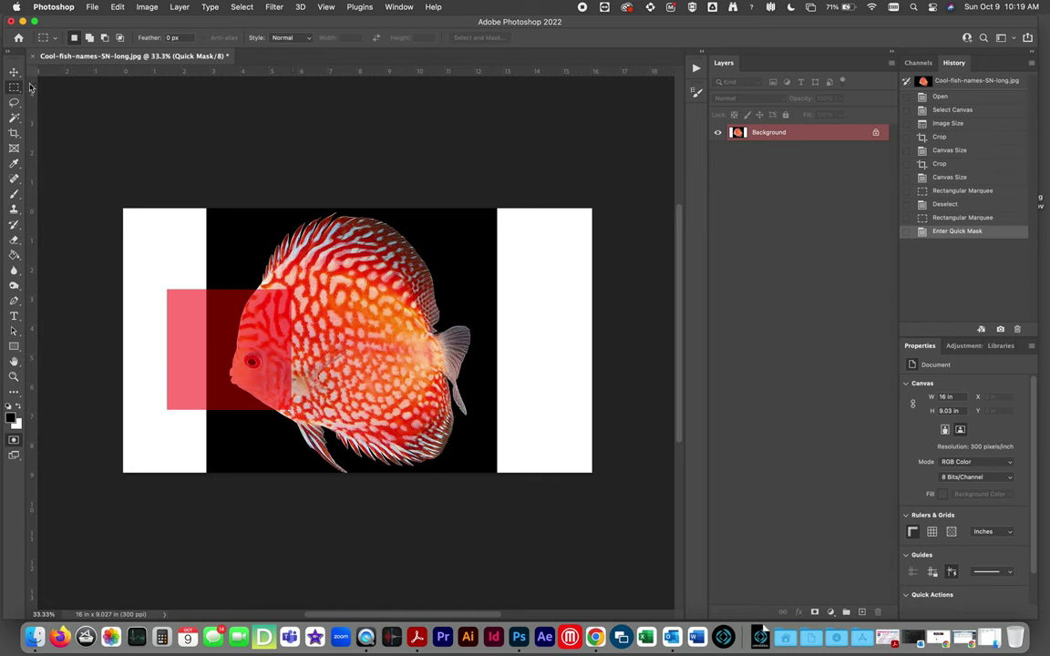
{"action": "key", "text": "v"}
{"action": "left_click_drag", "start_coordinate": [223, 308], "coordinate": [341, 316]}
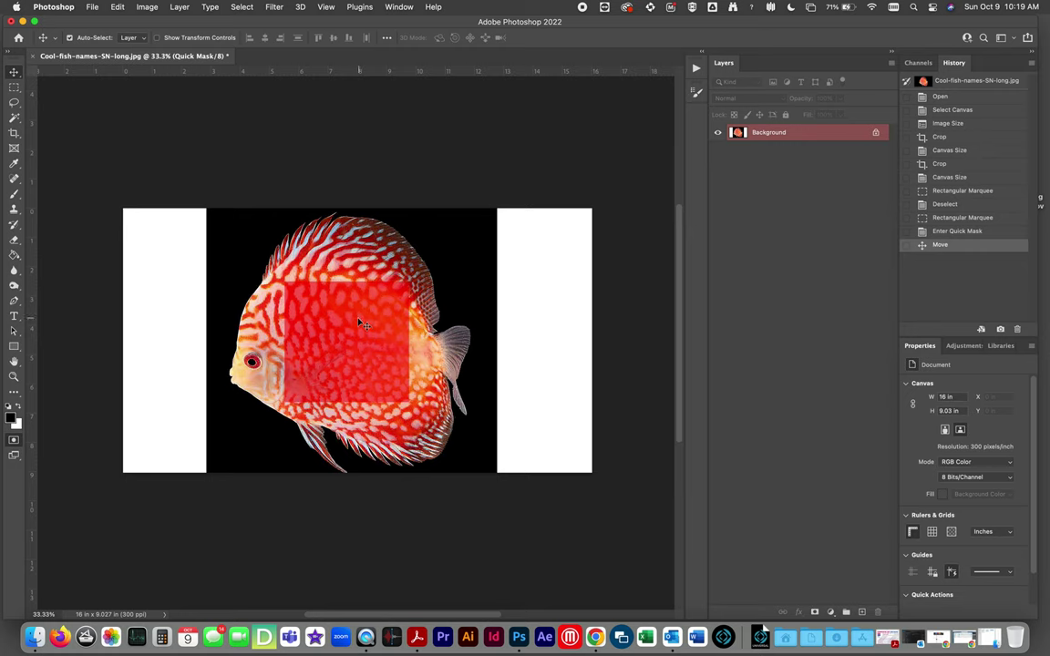
Choose the Brush tool and set the Hard Round brush's hardness to 100%.
{"action": "left_click", "coordinate": [13, 193]}
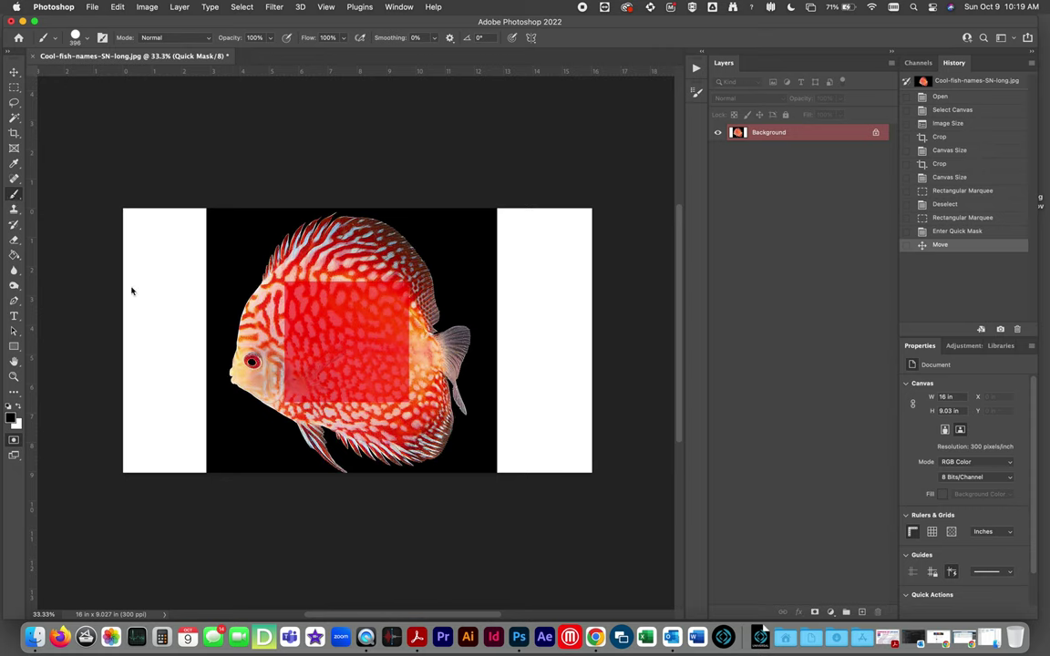
{"action": "left_click", "coordinate": [85, 40]}
{"action": "left_click", "coordinate": [143, 102]}
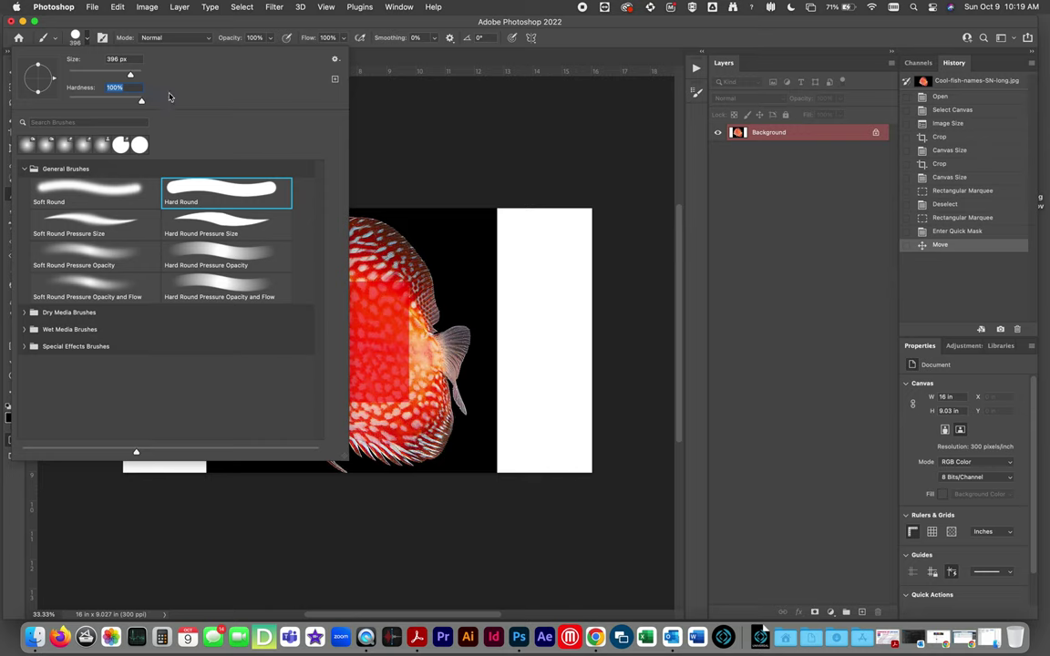
Set the Hard Round brush to 100 px and paint Quick Mask strokes over the fish's face, body and outer edges.
{"action": "mouse_move", "coordinate": [130, 76]}
{"action": "left_mouse_down"}
{"action": "mouse_move", "coordinate": [82, 73]}
{"action": "mouse_move", "coordinate": [105, 75]}
{"action": "left_mouse_up"}
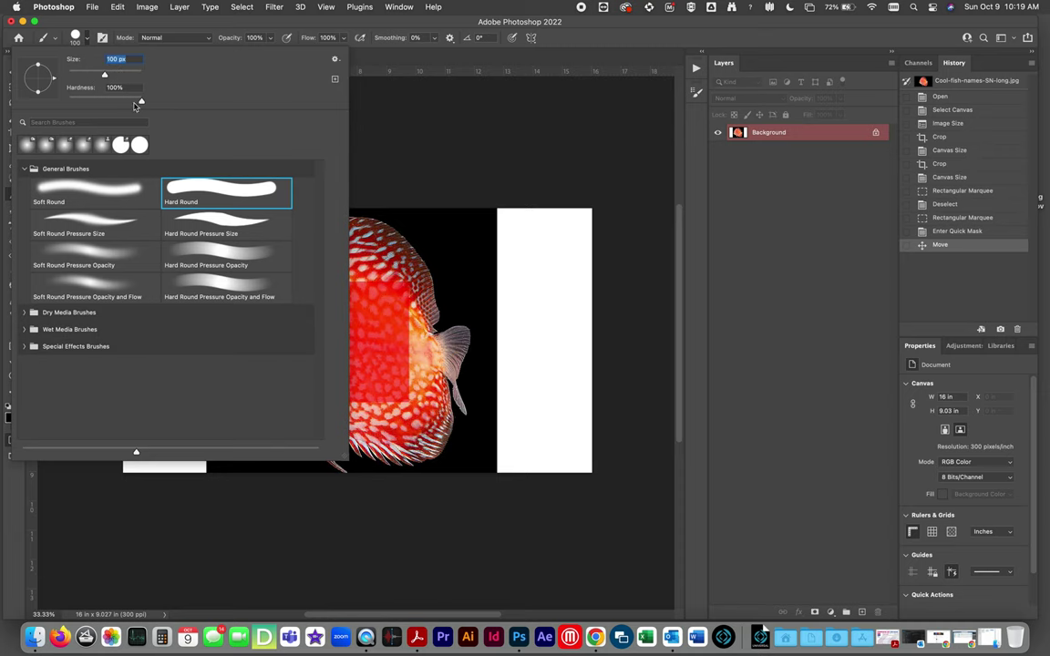
{"action": "left_click", "coordinate": [401, 286]}
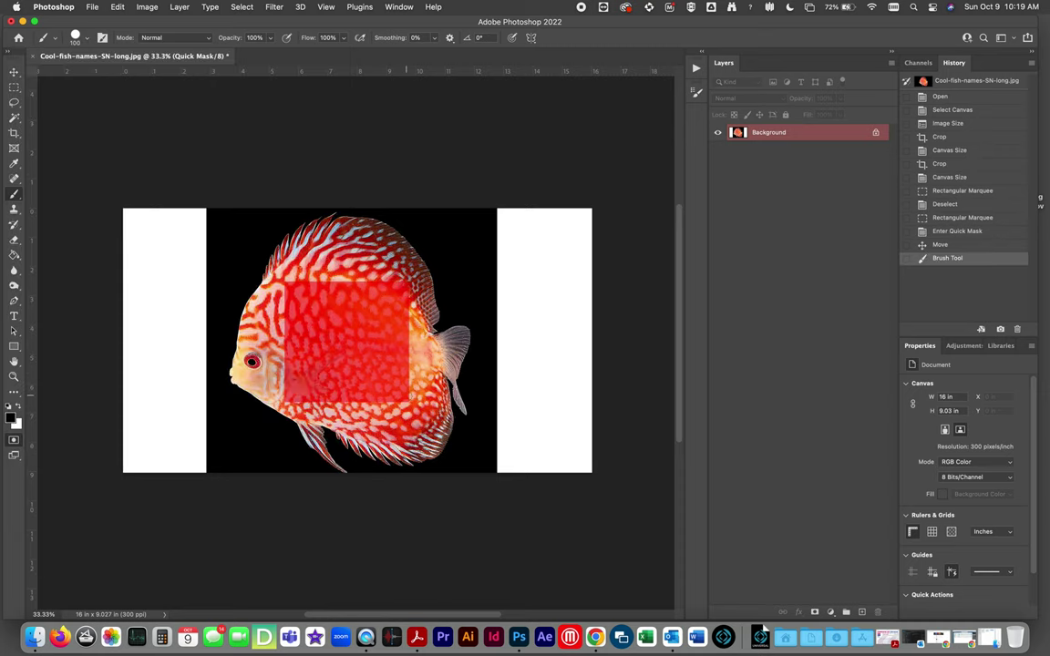
{"action": "mouse_move", "coordinate": [406, 357]}
{"action": "left_mouse_down"}
{"action": "mouse_move", "coordinate": [319, 368]}
{"action": "mouse_move", "coordinate": [228, 322]}
{"action": "mouse_move", "coordinate": [242, 337]}
{"action": "left_mouse_up"}
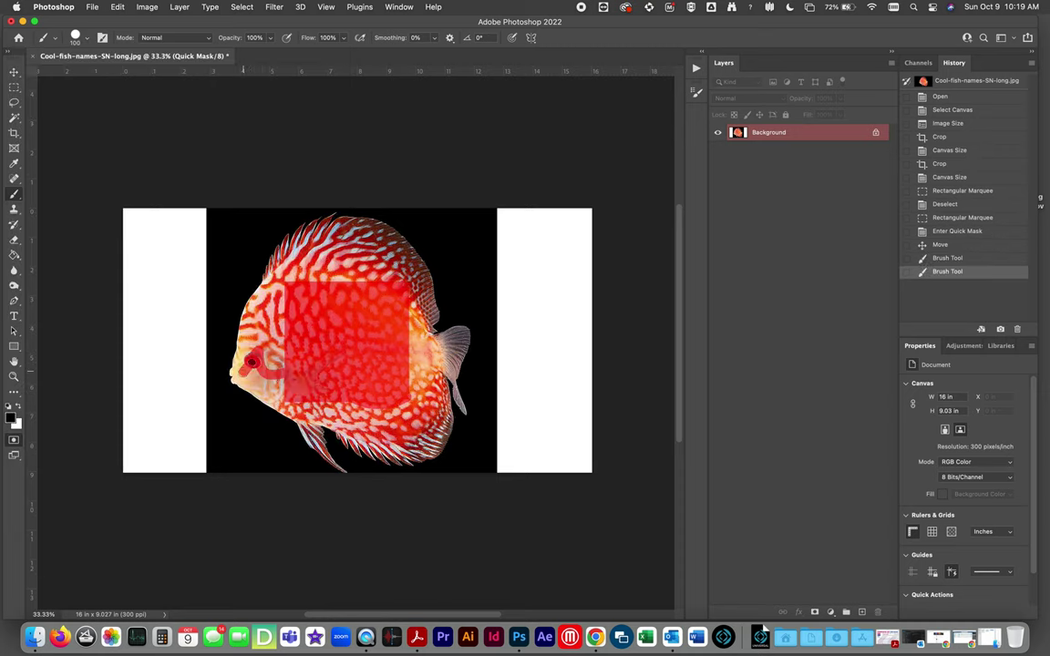
{"action": "left_click", "coordinate": [259, 345]}
{"action": "left_click", "coordinate": [282, 357]}
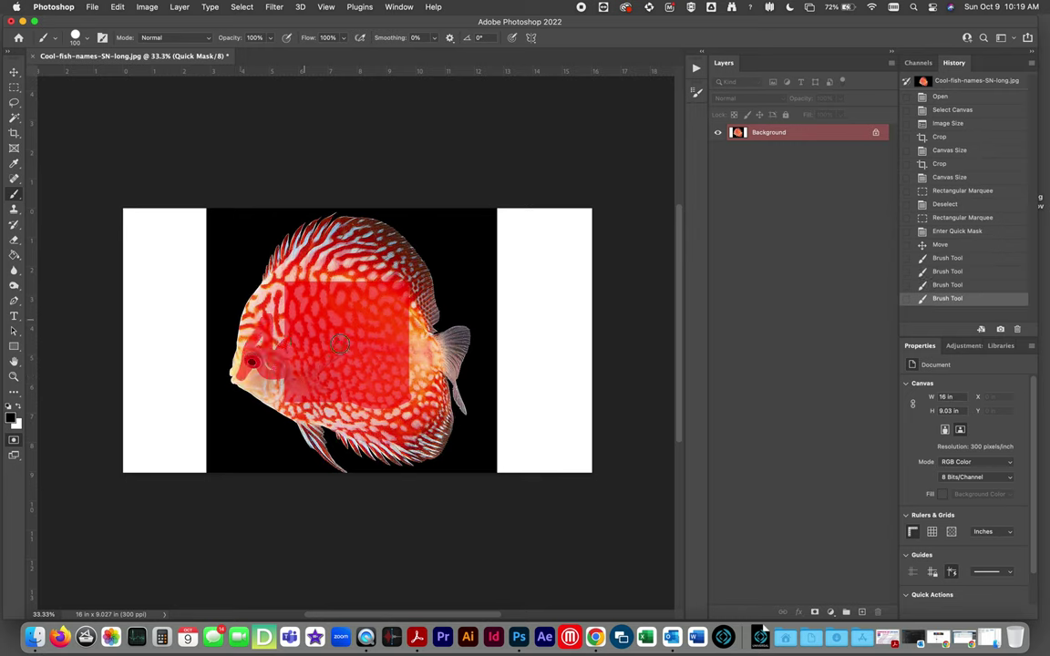
{"action": "left_click", "coordinate": [372, 367]}
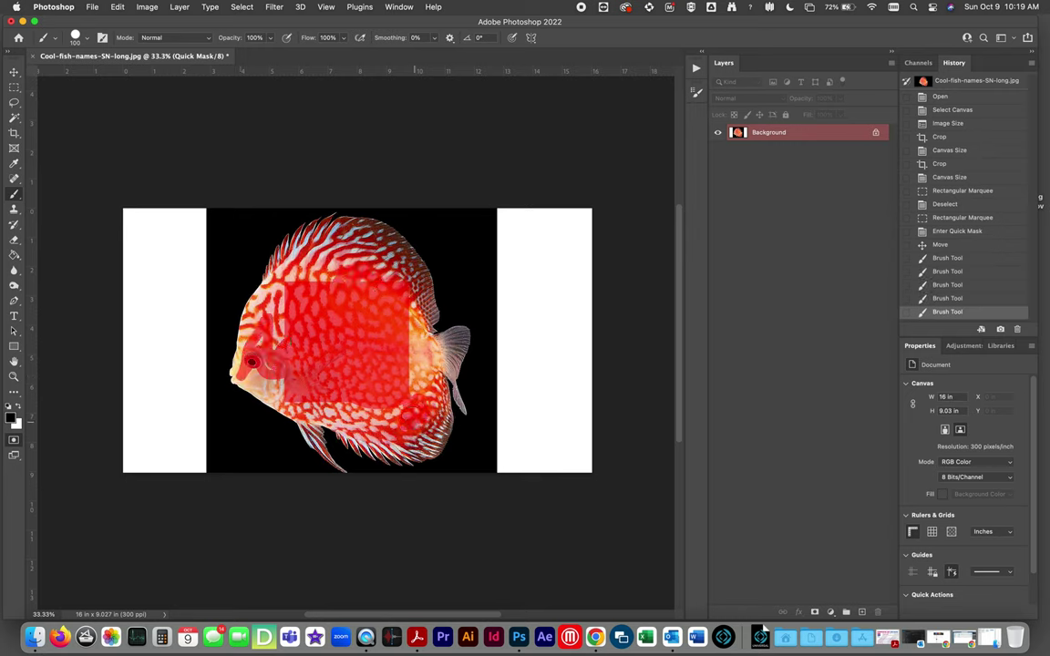
{"action": "left_click", "coordinate": [328, 412]}
{"action": "mouse_move", "coordinate": [319, 369]}
{"action": "left_mouse_down"}
{"action": "mouse_move", "coordinate": [260, 364]}
{"action": "mouse_move", "coordinate": [259, 272]}
{"action": "left_mouse_up"}
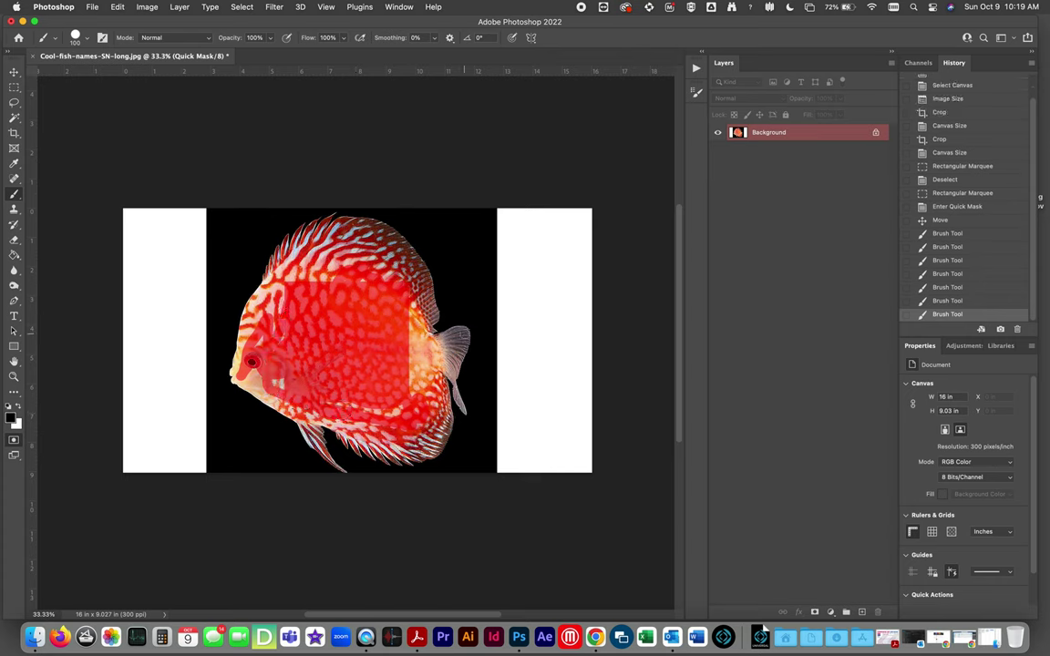
{"action": "mouse_move", "coordinate": [467, 335]}
{"action": "left_mouse_down"}
{"action": "mouse_move", "coordinate": [420, 333]}
{"action": "mouse_move", "coordinate": [415, 258]}
{"action": "mouse_move", "coordinate": [379, 230]}
{"action": "mouse_move", "coordinate": [337, 219]}
{"action": "mouse_move", "coordinate": [300, 235]}
{"action": "mouse_move", "coordinate": [259, 291]}
{"action": "mouse_move", "coordinate": [239, 357]}
{"action": "mouse_move", "coordinate": [271, 394]}
{"action": "mouse_move", "coordinate": [278, 382]}
{"action": "mouse_move", "coordinate": [283, 400]}
{"action": "mouse_move", "coordinate": [281, 370]}
{"action": "mouse_move", "coordinate": [419, 441]}
{"action": "mouse_move", "coordinate": [401, 330]}
{"action": "mouse_move", "coordinate": [414, 303]}
{"action": "left_mouse_up"}
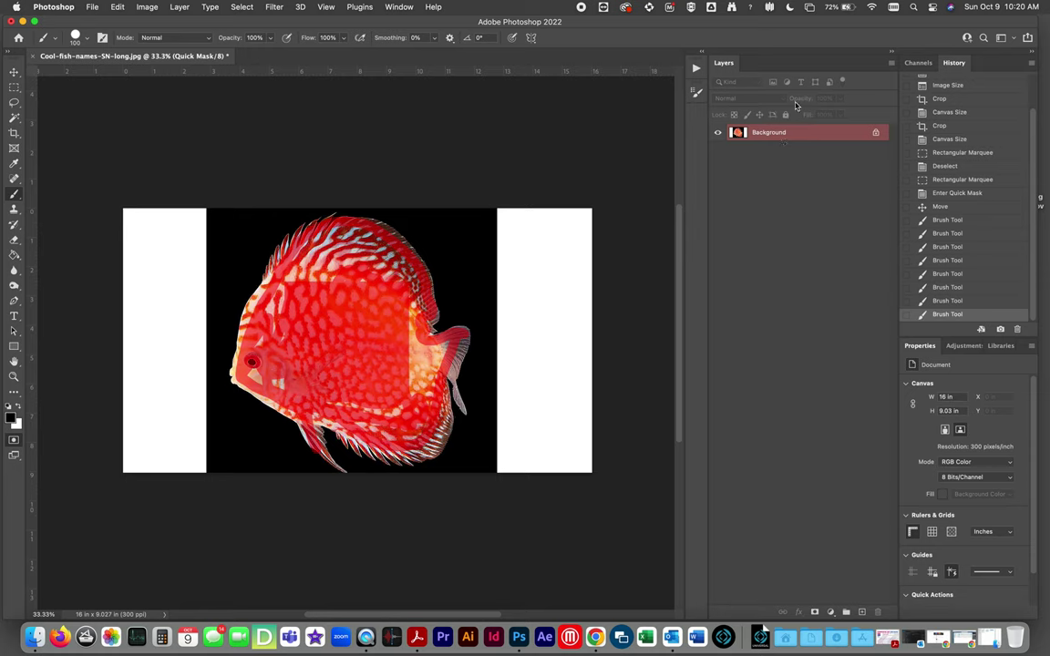
Isolate the Quick Mask channel, fill the gaps inside the fish outline with a 396 px brush, and show the RGB channels again.
{"action": "left_click", "coordinate": [919, 63]}
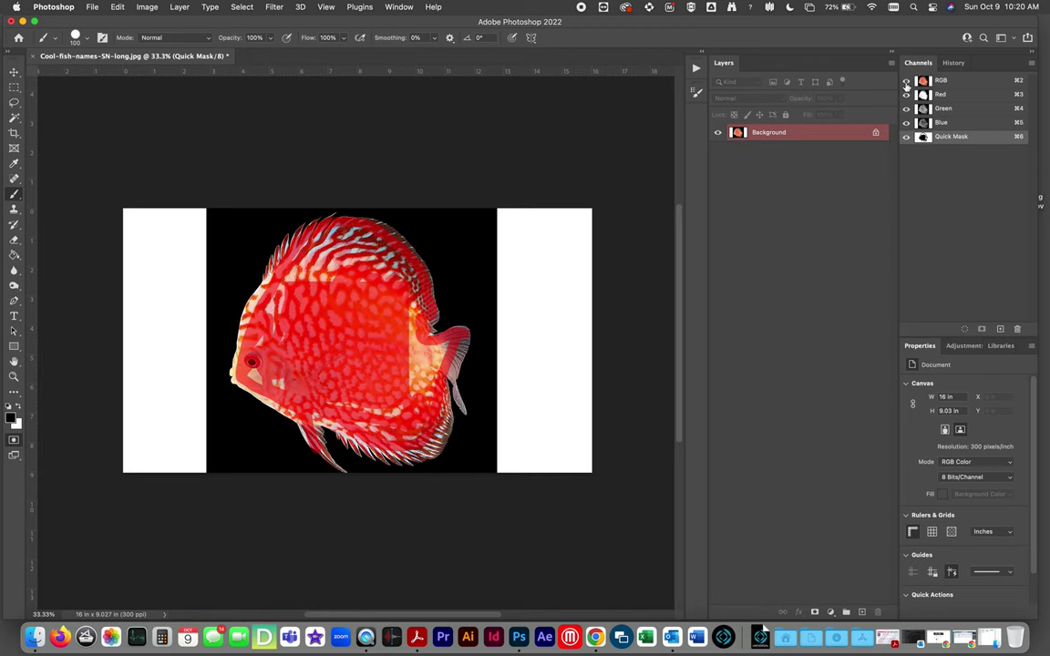
{"action": "left_click", "coordinate": [906, 81]}
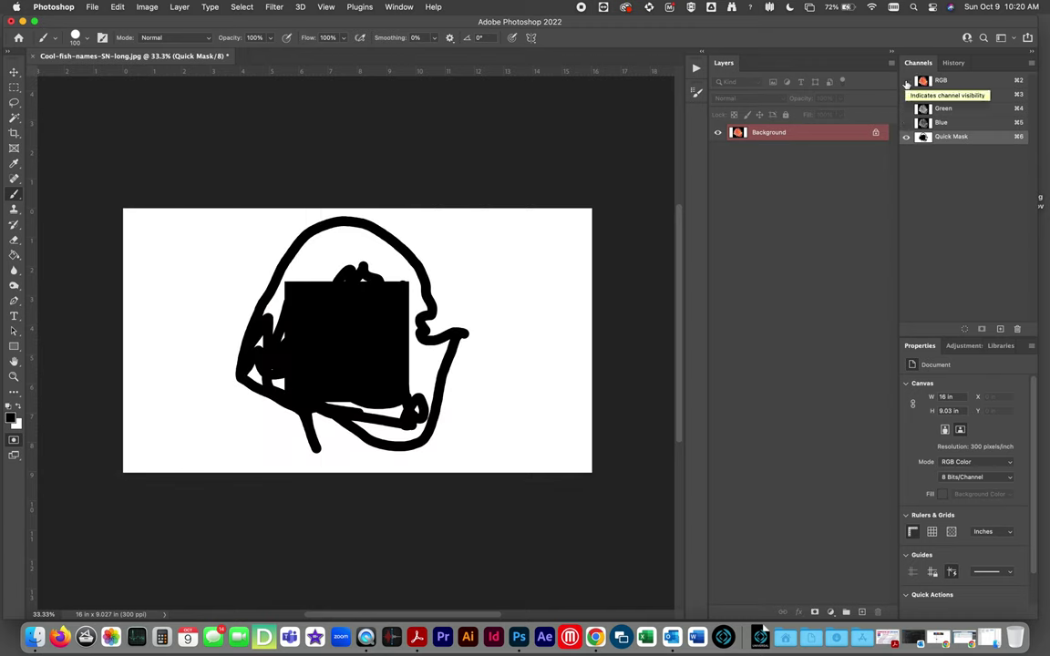
{"action": "left_click", "coordinate": [906, 81]}
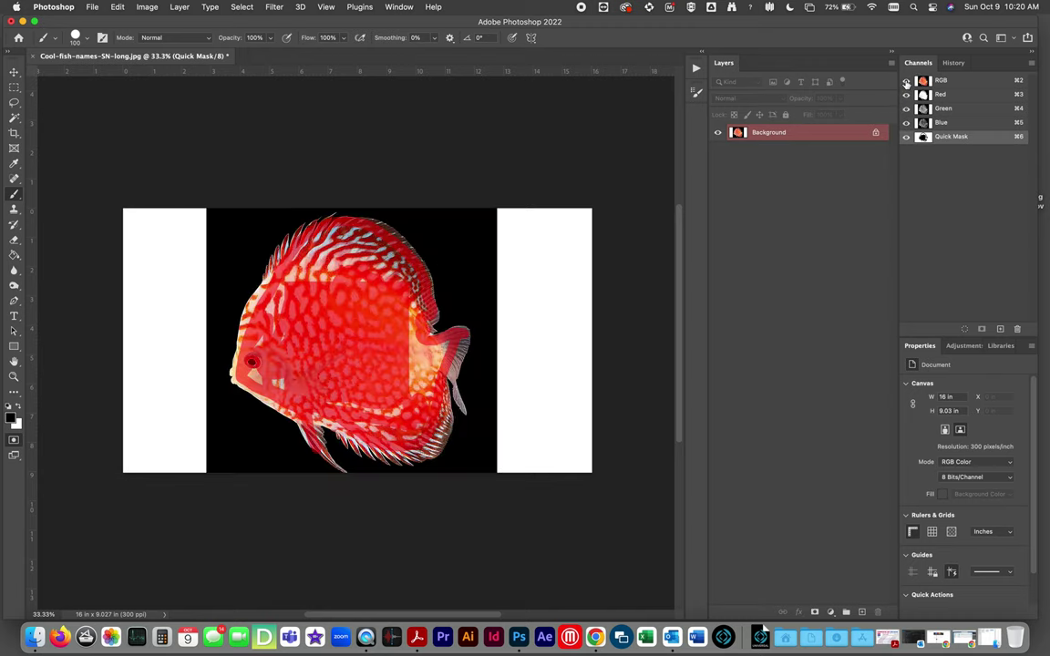
{"action": "left_click", "coordinate": [906, 81]}
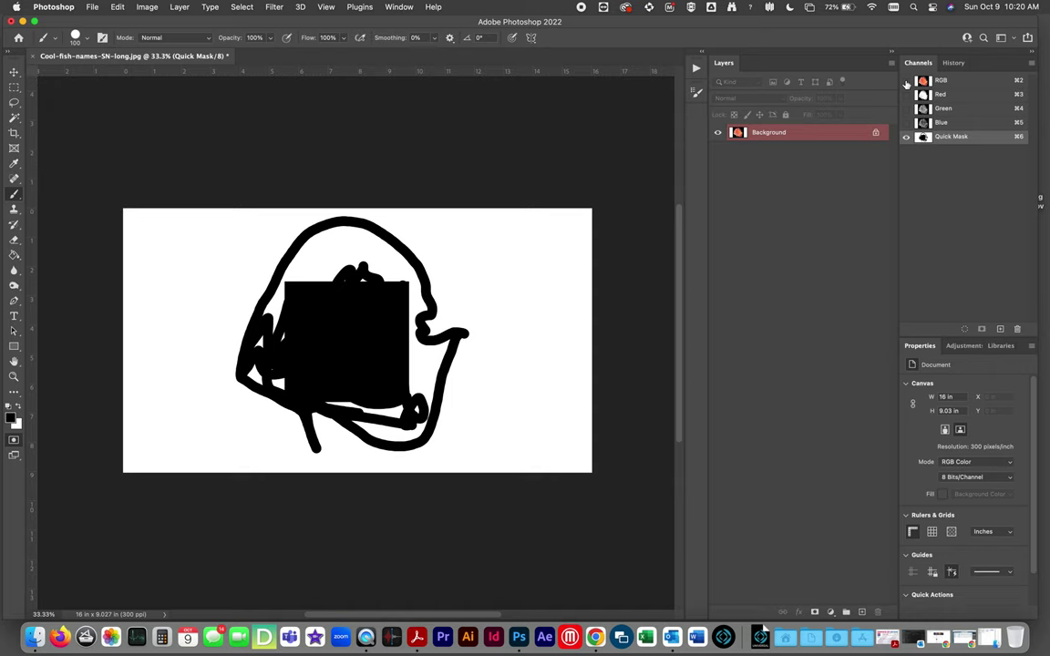
{"action": "right_click", "coordinate": [202, 243]}
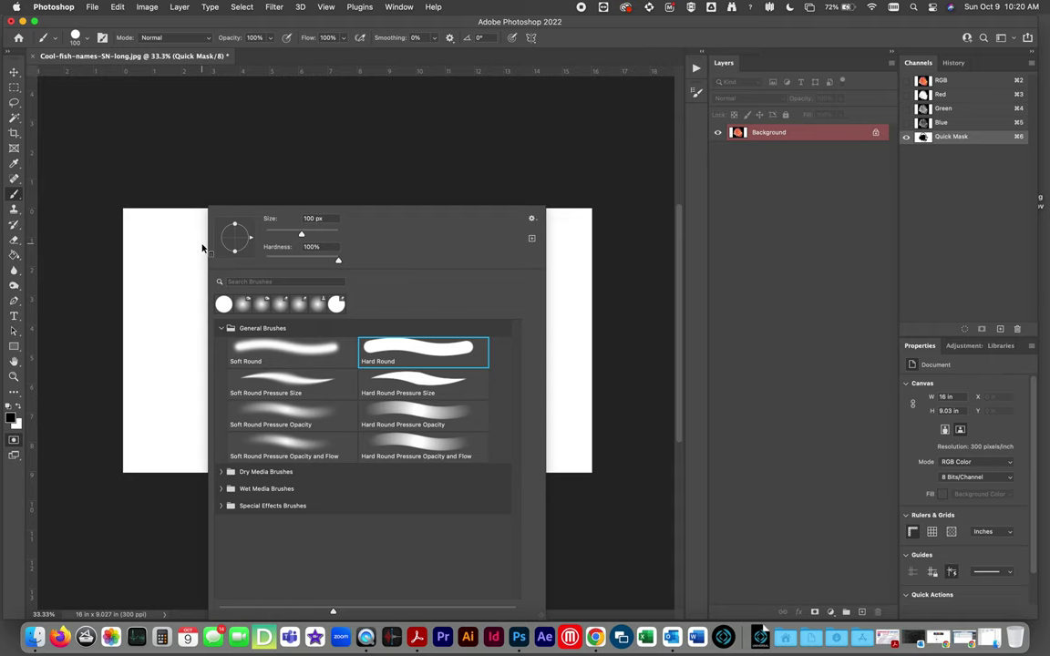
{"action": "mouse_move", "coordinate": [305, 238]}
{"action": "left_mouse_down"}
{"action": "mouse_move", "coordinate": [363, 265]}
{"action": "mouse_move", "coordinate": [333, 278]}
{"action": "mouse_move", "coordinate": [330, 254]}
{"action": "mouse_move", "coordinate": [313, 264]}
{"action": "mouse_move", "coordinate": [283, 376]}
{"action": "mouse_move", "coordinate": [264, 370]}
{"action": "mouse_move", "coordinate": [280, 304]}
{"action": "mouse_move", "coordinate": [317, 246]}
{"action": "mouse_move", "coordinate": [339, 238]}
{"action": "mouse_move", "coordinate": [386, 259]}
{"action": "mouse_move", "coordinate": [403, 282]}
{"action": "mouse_move", "coordinate": [413, 302]}
{"action": "mouse_move", "coordinate": [396, 348]}
{"action": "mouse_move", "coordinate": [425, 376]}
{"action": "mouse_move", "coordinate": [429, 363]}
{"action": "mouse_move", "coordinate": [404, 346]}
{"action": "mouse_move", "coordinate": [389, 427]}
{"action": "mouse_move", "coordinate": [396, 431]}
{"action": "mouse_move", "coordinate": [415, 393]}
{"action": "mouse_move", "coordinate": [412, 436]}
{"action": "mouse_move", "coordinate": [329, 391]}
{"action": "mouse_move", "coordinate": [419, 382]}
{"action": "mouse_move", "coordinate": [397, 401]}
{"action": "mouse_move", "coordinate": [428, 362]}
{"action": "mouse_move", "coordinate": [395, 342]}
{"action": "left_mouse_up"}
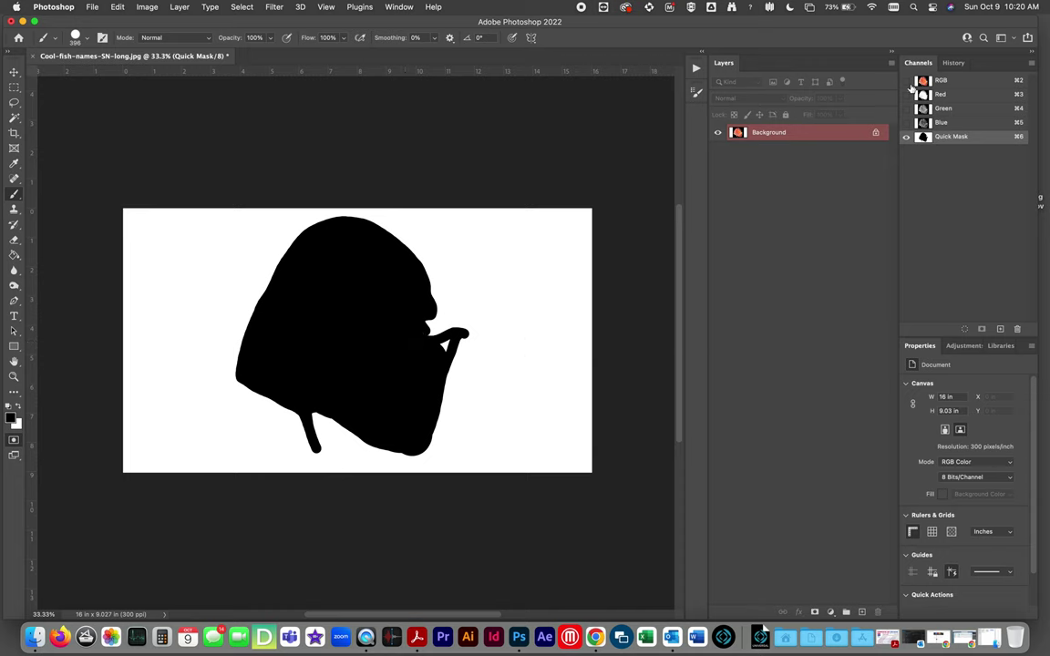
{"action": "left_click", "coordinate": [907, 81]}
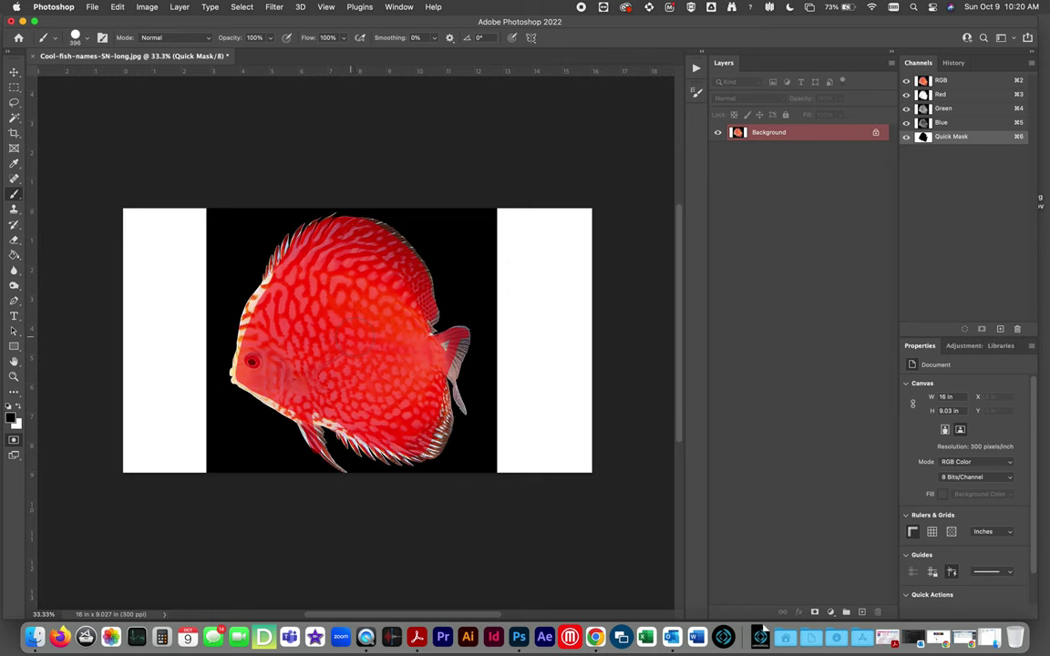
Exit Quick Mask, copy the selected fish to a new layer and check the cutout with the Background briefly hidden.
{"action": "key", "text": "q"}
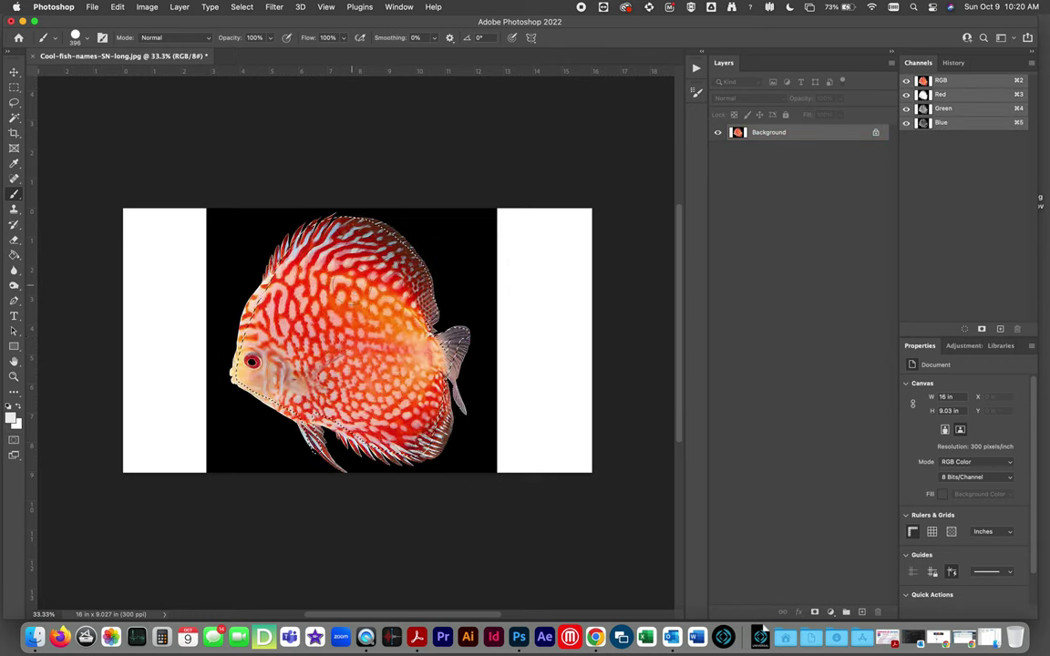
{"action": "key", "text": "super+j"}
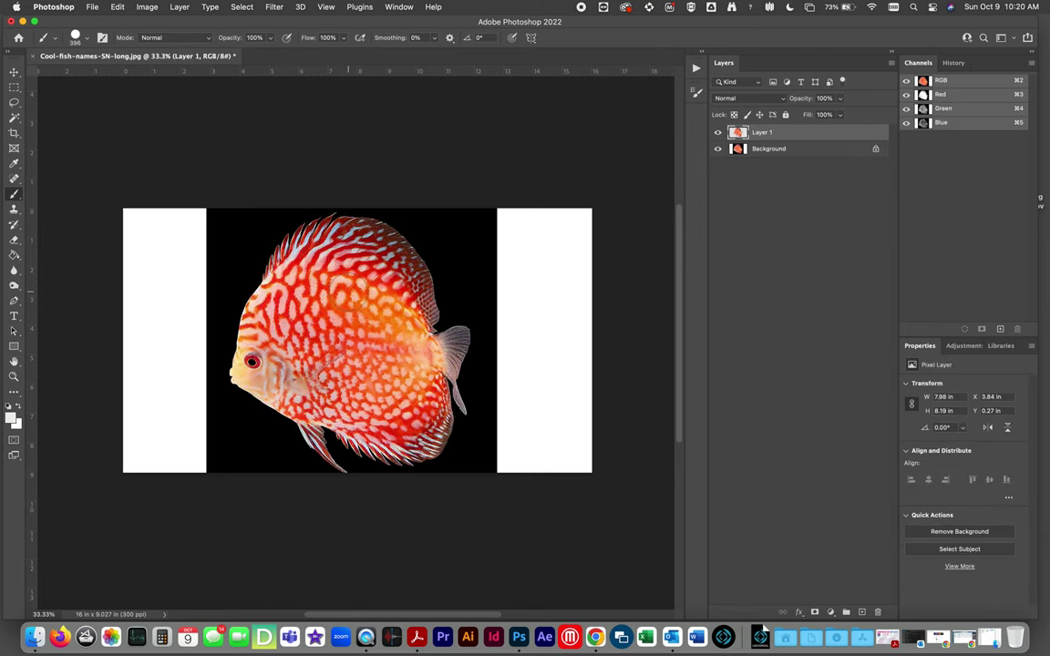
{"action": "left_click", "coordinate": [718, 148]}
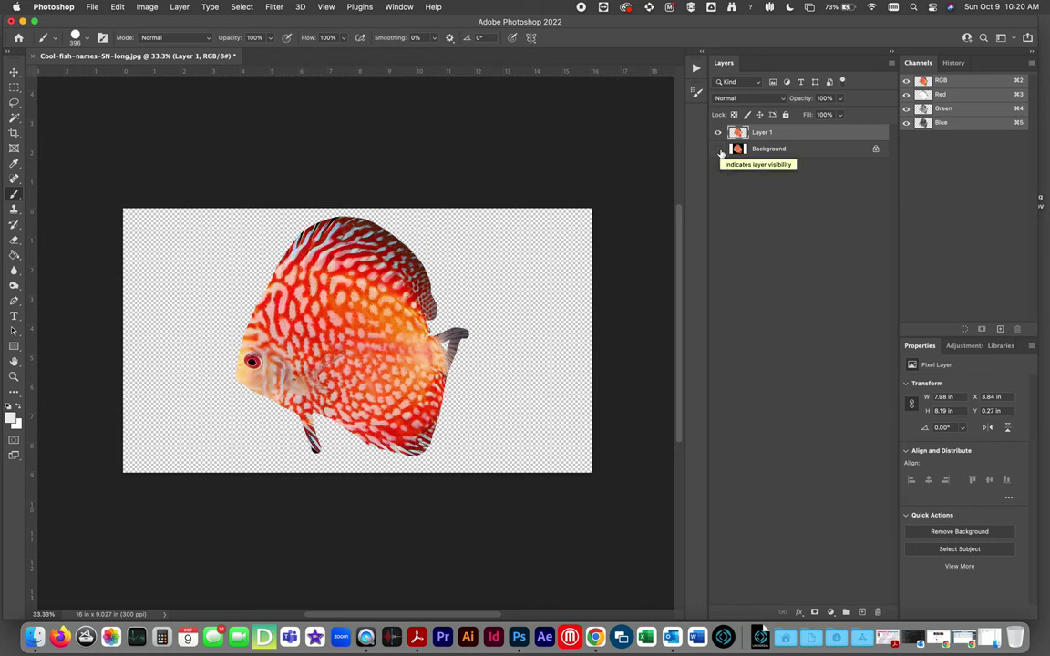
{"action": "left_click", "coordinate": [718, 150]}
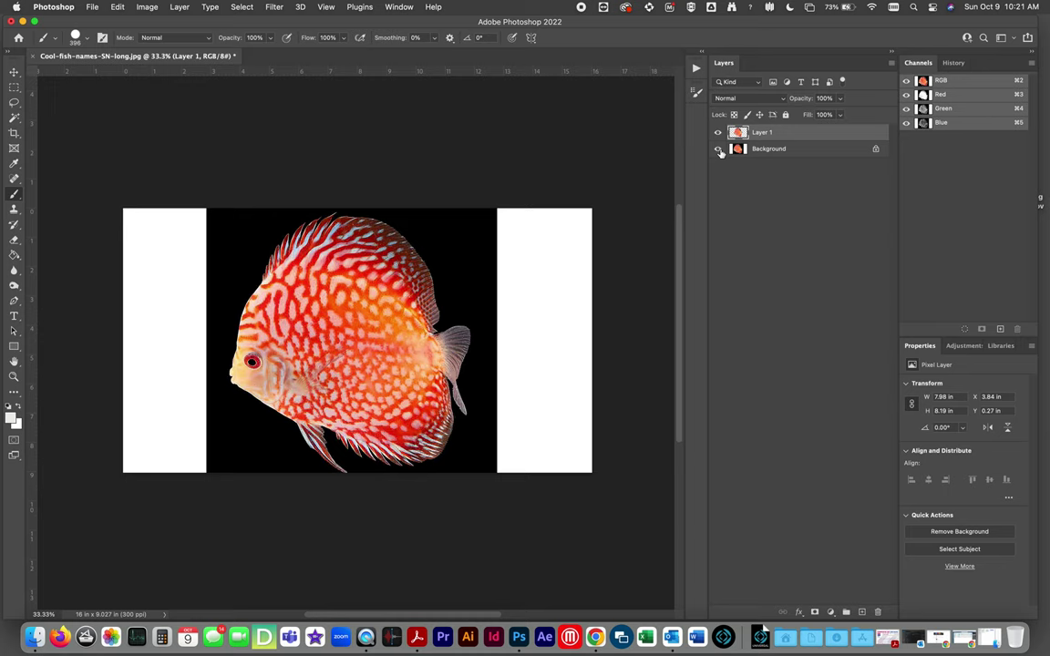
Examine the spiny edge of the fish's dorsal fin up close, then bring the whole image back into view.
{"action": "key", "text": "z"}
{"action": "left_click_drag", "start_coordinate": [266, 212], "coordinate": [333, 276]}
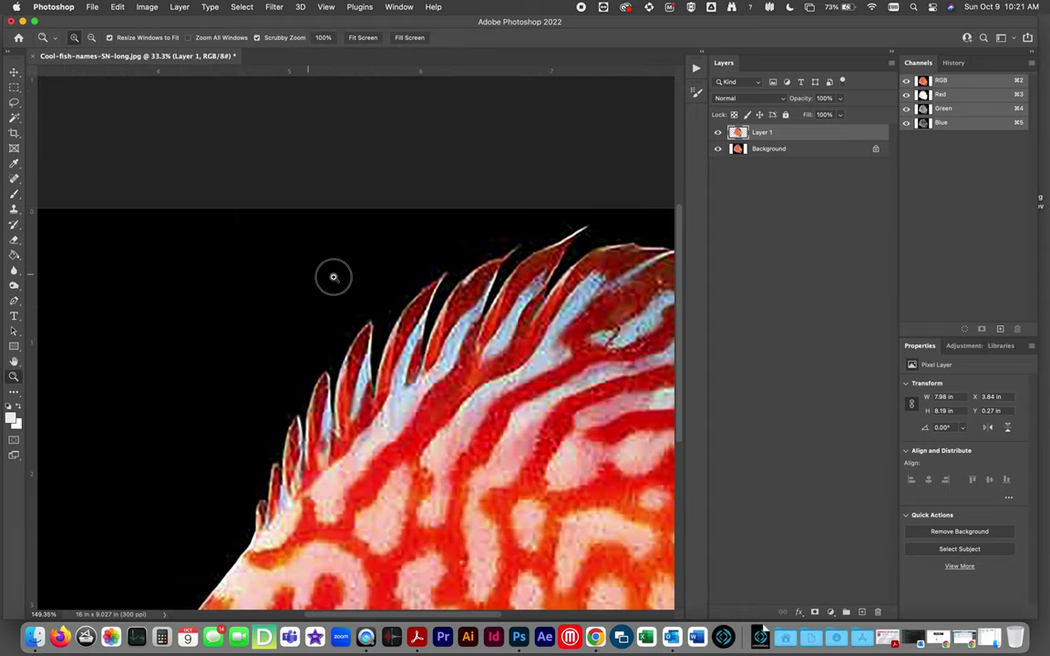
{"action": "left_click", "coordinate": [405, 364], "text": "alt"}
{"action": "left_click", "coordinate": [405, 365], "text": "alt"}
{"action": "left_click", "coordinate": [405, 365], "text": "alt"}
{"action": "left_click", "coordinate": [404, 364], "text": "alt"}
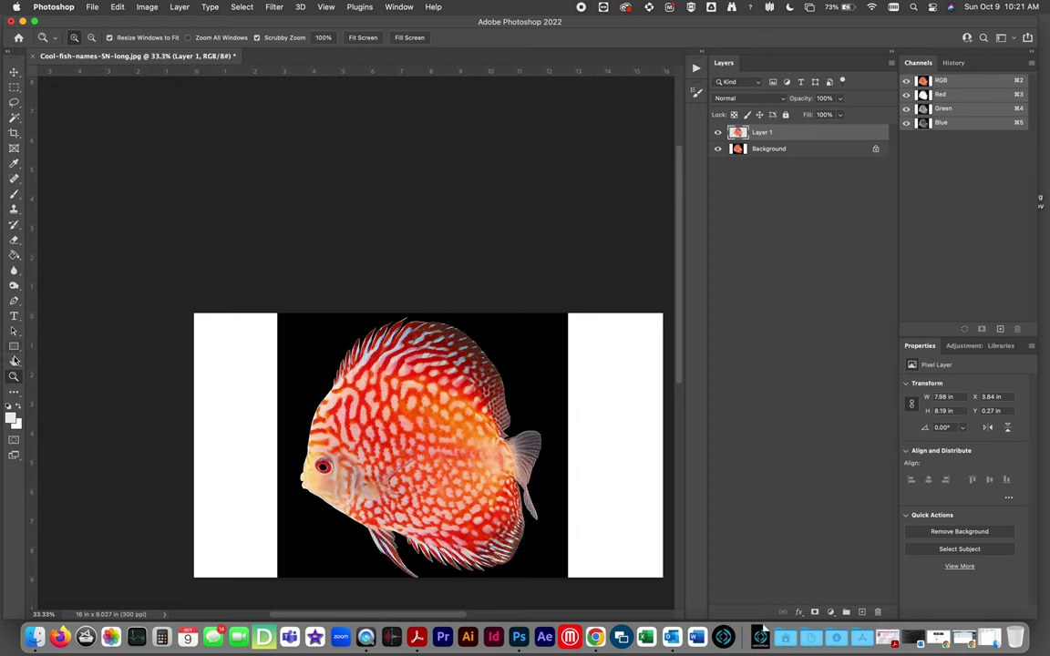
{"action": "key", "text": "h"}
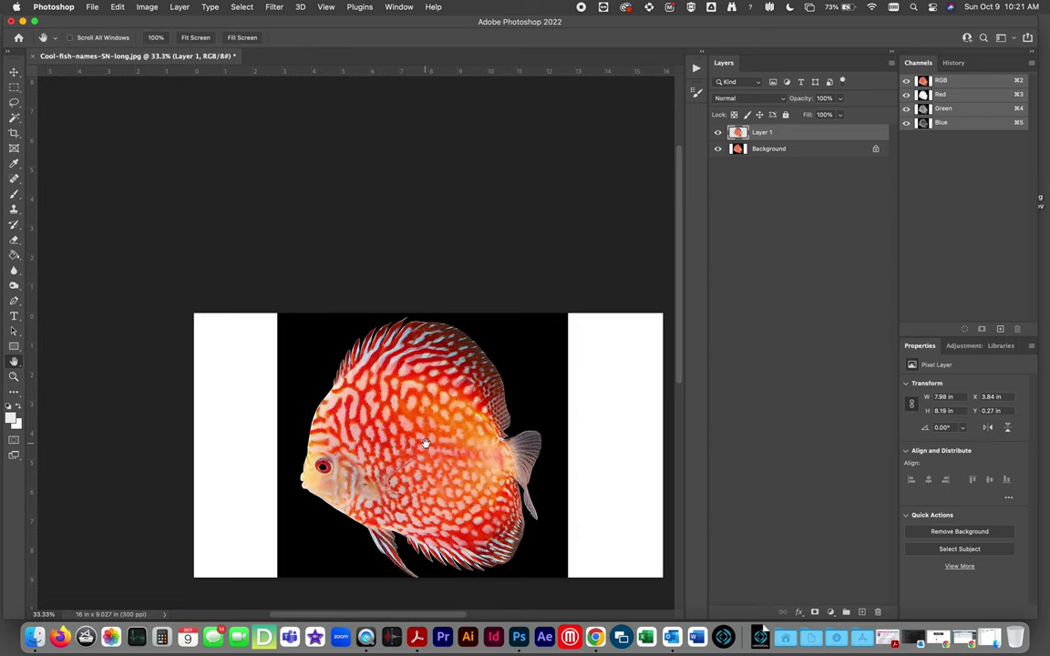
{"action": "left_click_drag", "start_coordinate": [388, 402], "coordinate": [329, 297]}
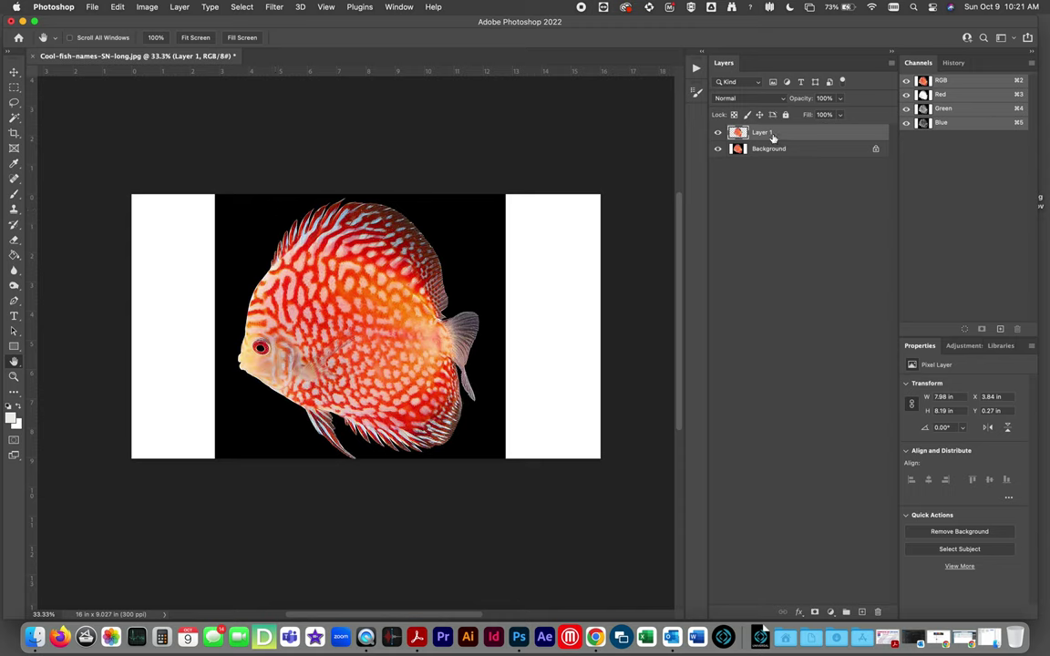
Delete the fish cutout layer and start a Color Range selection with Fuzziness set to 0.
{"action": "left_click_drag", "start_coordinate": [771, 134], "coordinate": [877, 612]}
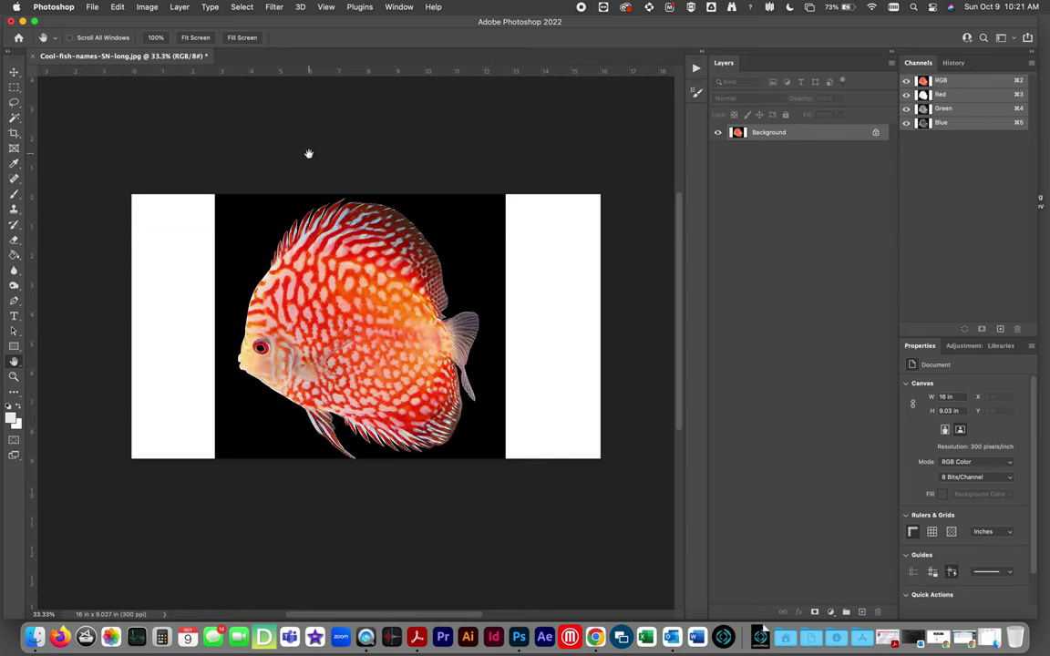
{"action": "left_click", "coordinate": [242, 7]}
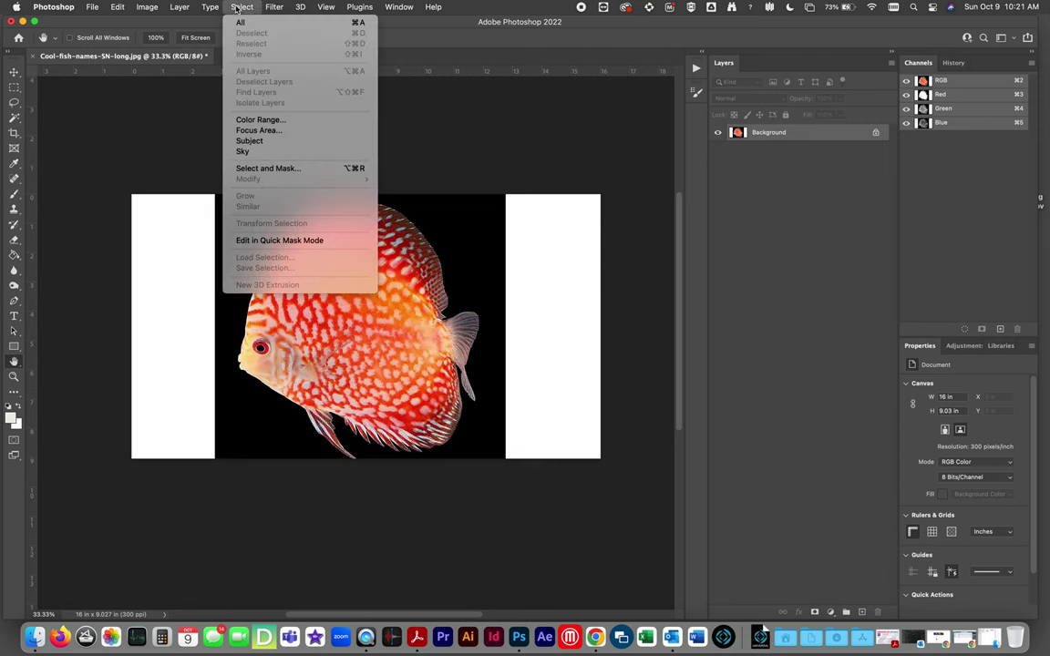
{"action": "left_click", "coordinate": [235, 118]}
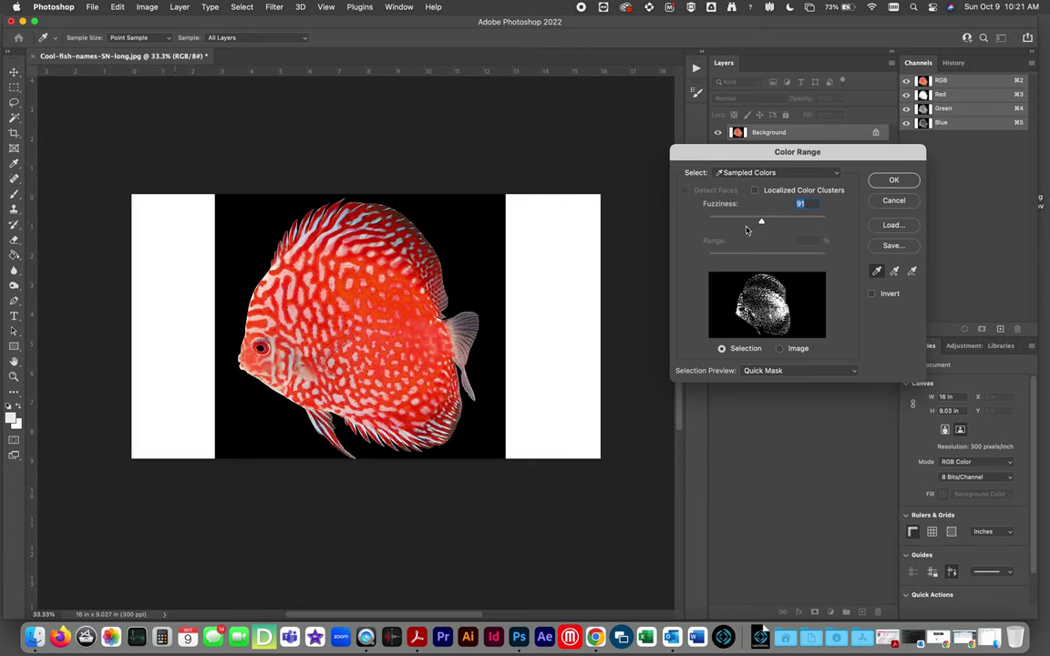
{"action": "left_click_drag", "start_coordinate": [764, 225], "coordinate": [680, 227]}
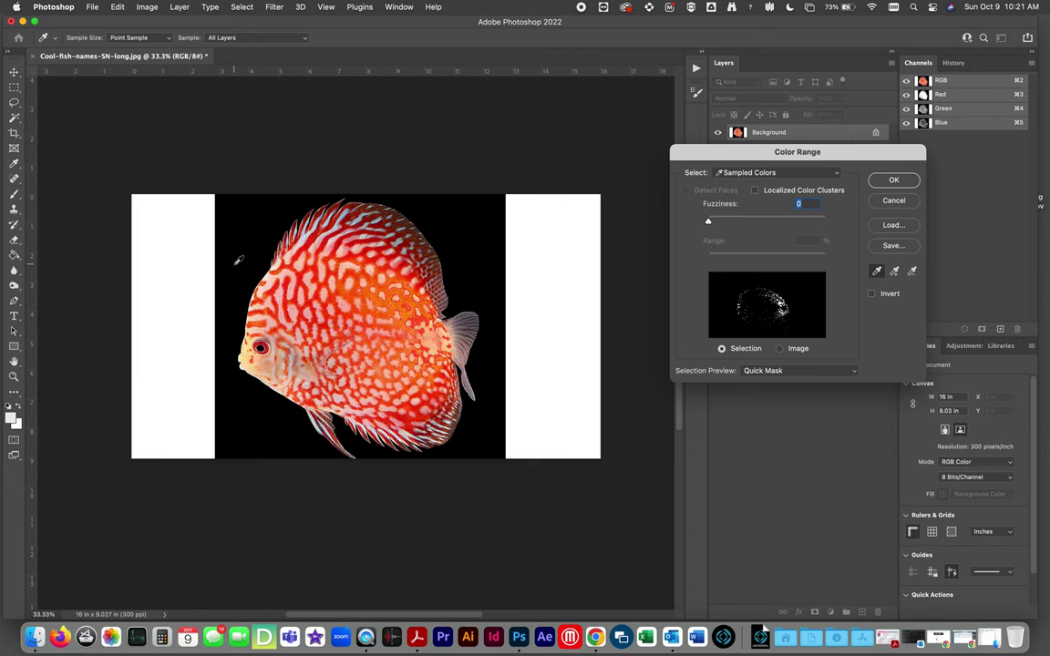
Sample the black background around the fish and add the white side areas to the color range.
{"action": "left_click", "coordinate": [186, 265]}
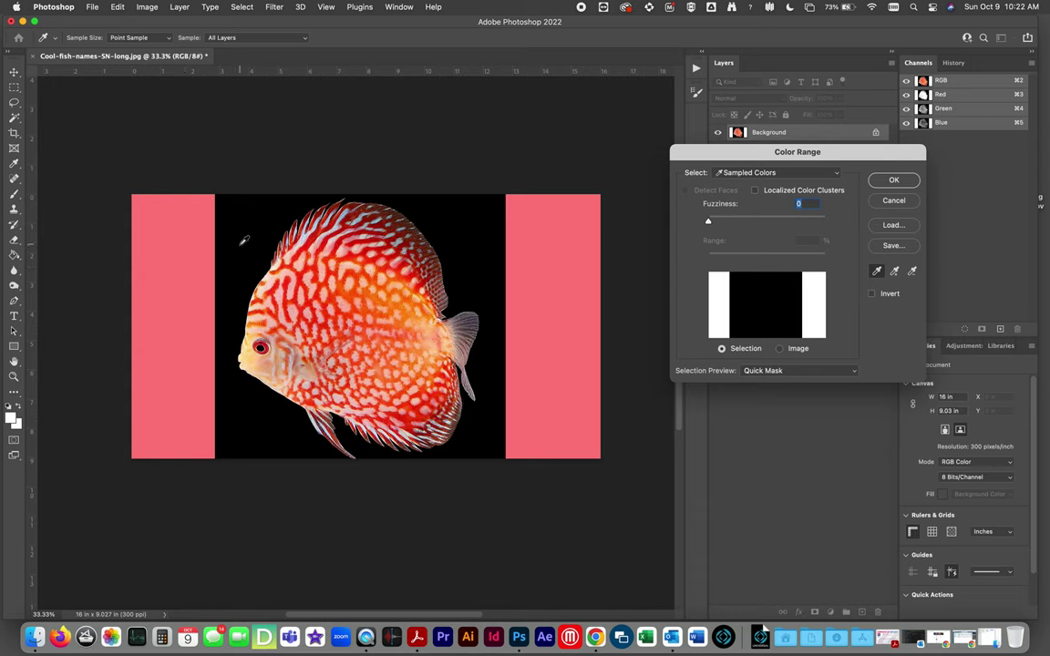
{"action": "left_click", "coordinate": [243, 242]}
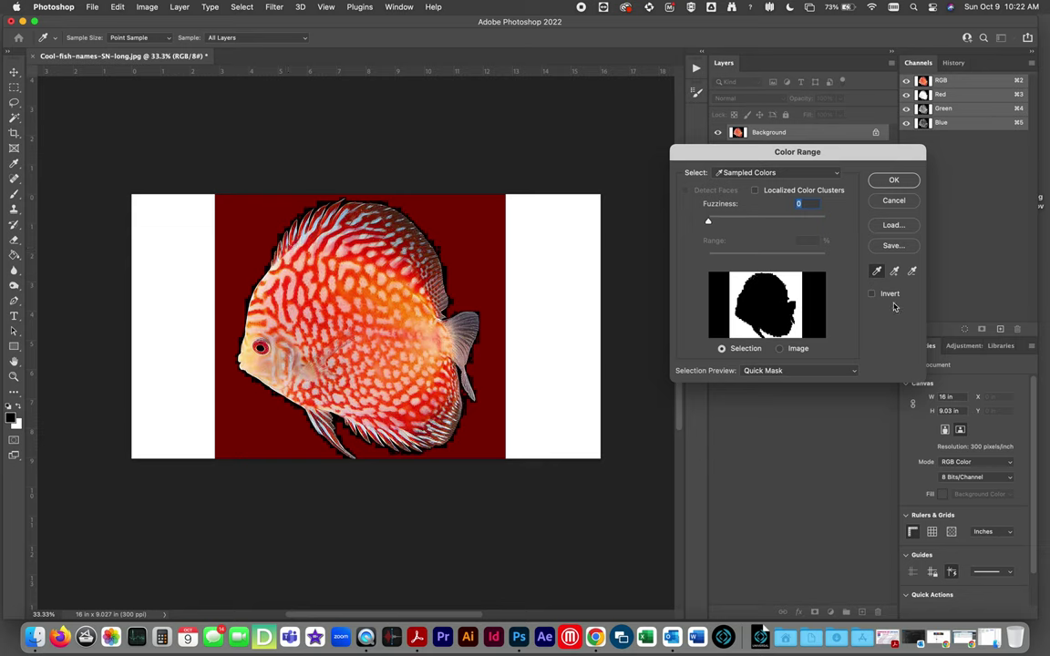
{"action": "left_click", "coordinate": [896, 273]}
{"action": "left_click", "coordinate": [560, 221]}
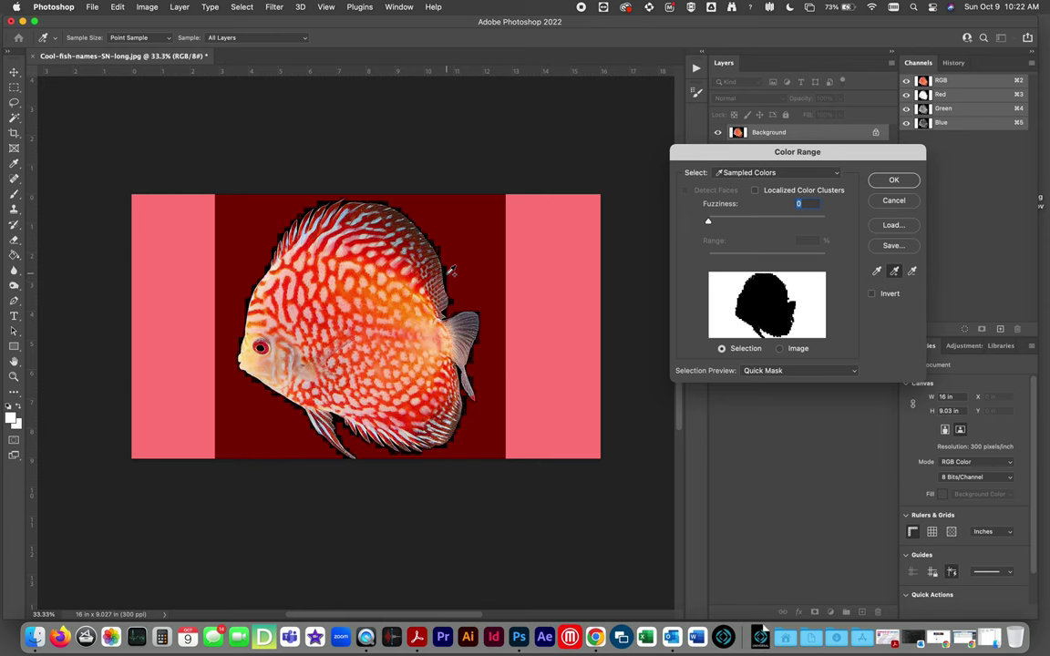
Add the remaining dark shades along the fish's back and head edges to the color range, then accept the selection.
{"action": "key", "text": "super+equal"}
{"action": "key", "text": "super+equal"}
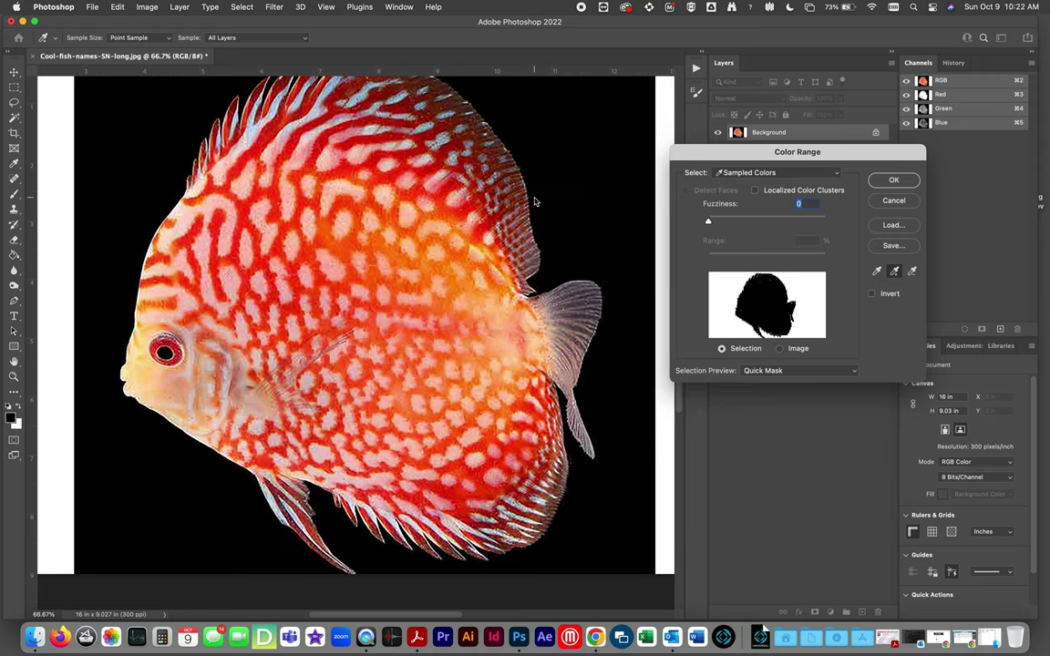
{"action": "left_click", "coordinate": [539, 195]}
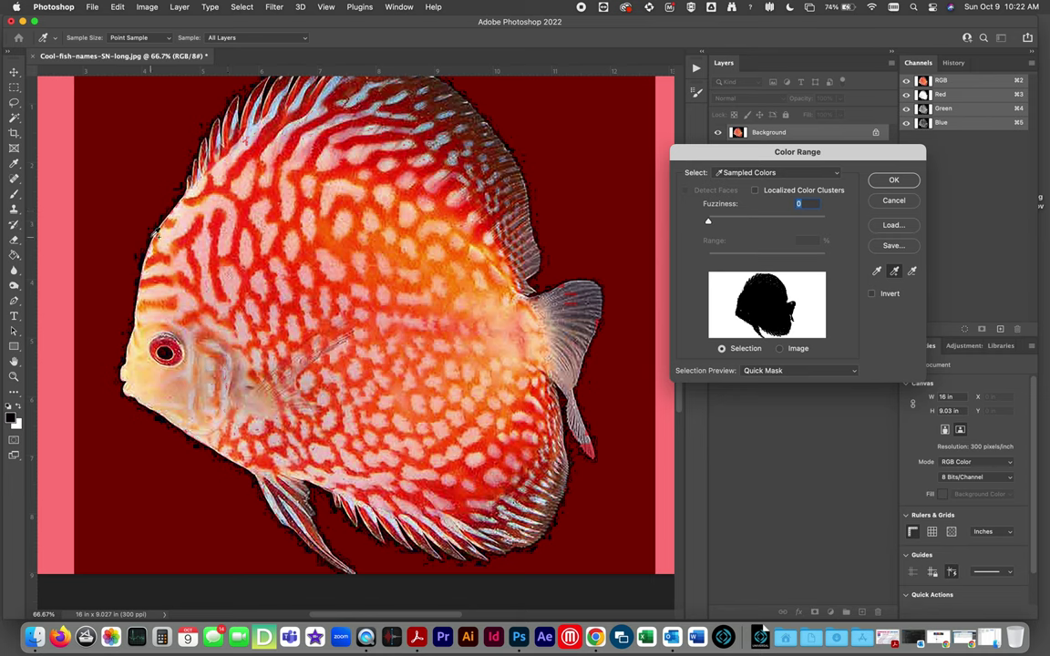
{"action": "left_click", "coordinate": [143, 205]}
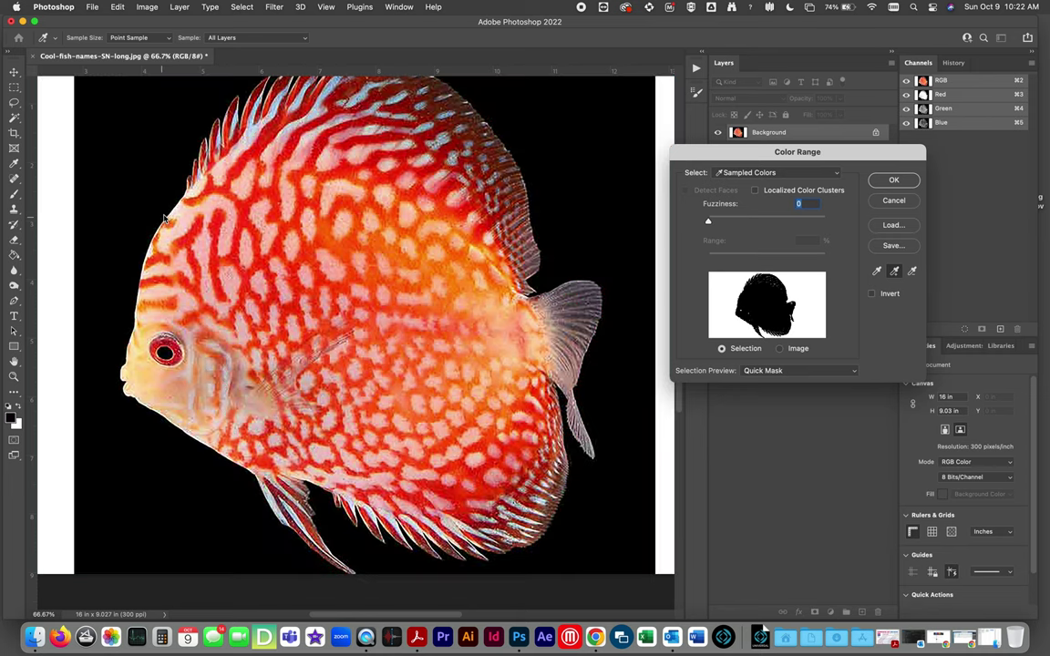
{"action": "left_click", "coordinate": [137, 239]}
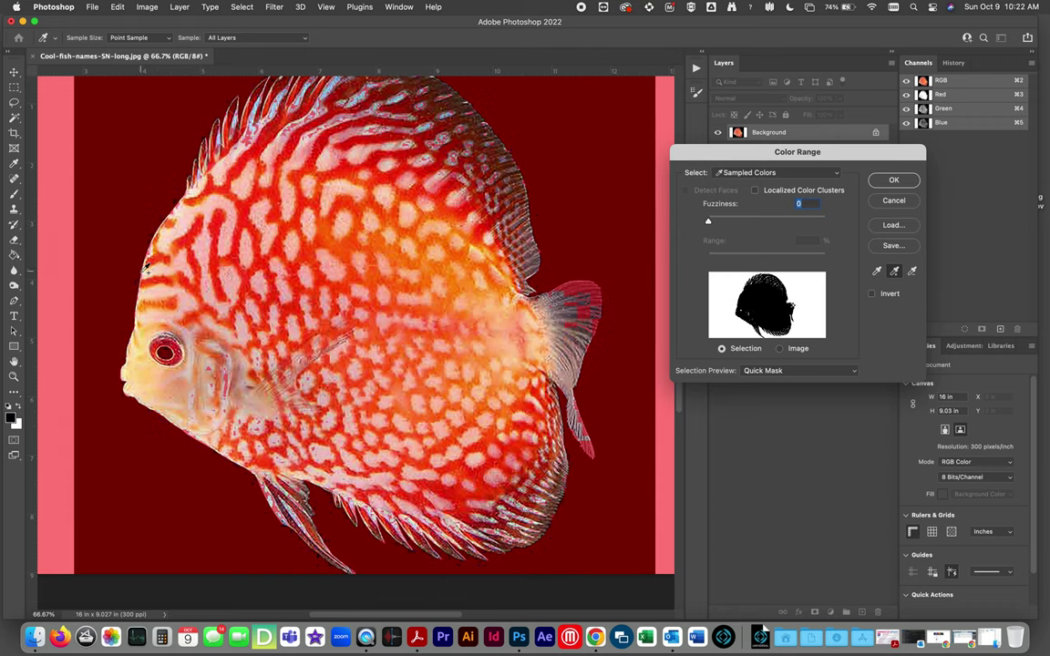
{"action": "left_click", "coordinate": [128, 255]}
{"action": "scroll", "coordinate": [273, 170], "scroll_direction": "up", "scroll_amount": 5}
{"action": "scroll", "coordinate": [274, 169], "scroll_direction": "down", "scroll_amount": 1}
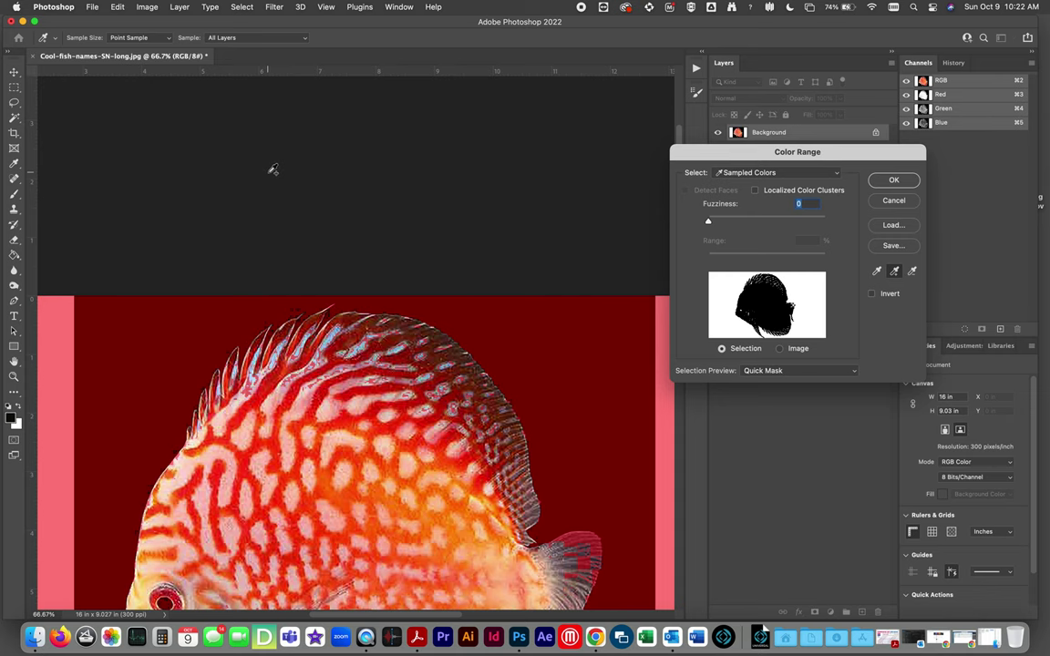
{"action": "scroll", "coordinate": [273, 170], "scroll_direction": "down", "scroll_amount": 5}
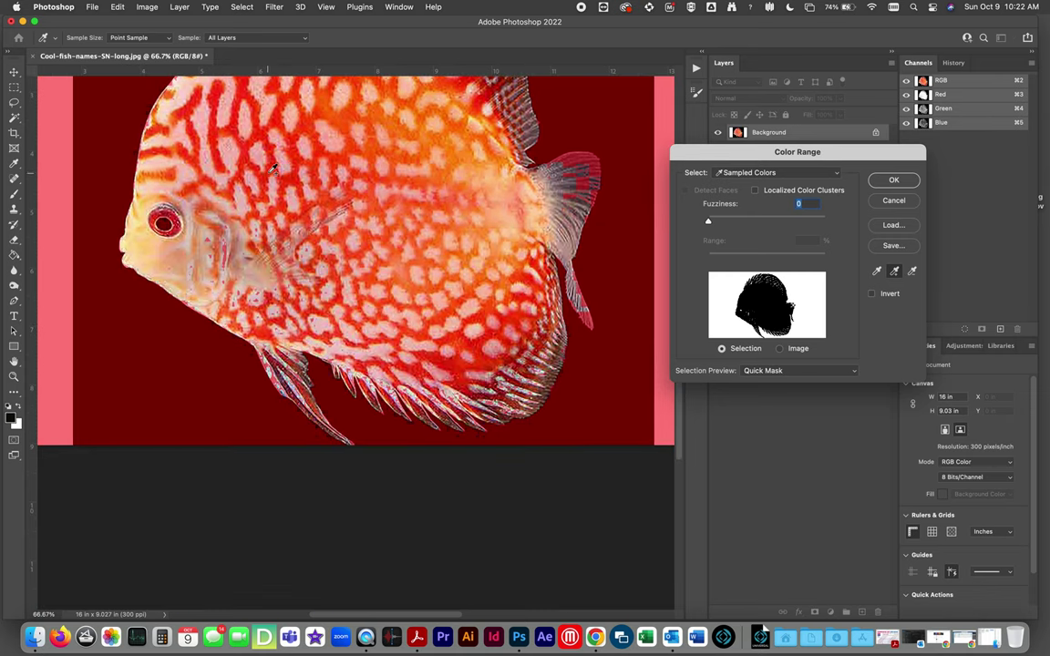
{"action": "scroll", "coordinate": [273, 170], "scroll_direction": "up", "scroll_amount": 4}
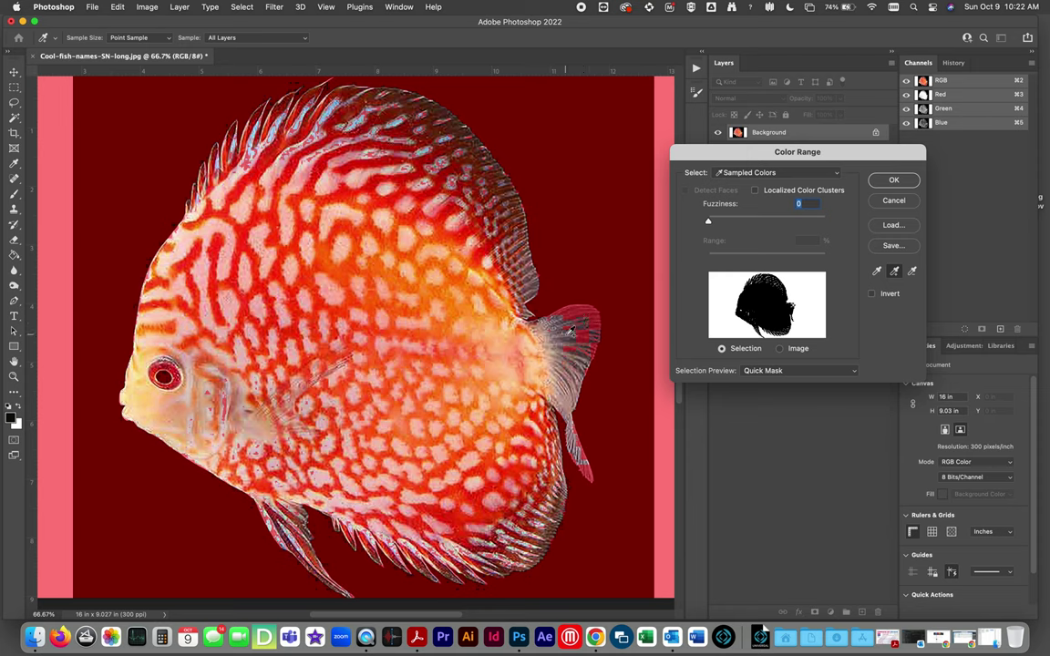
{"action": "left_click", "coordinate": [892, 181]}
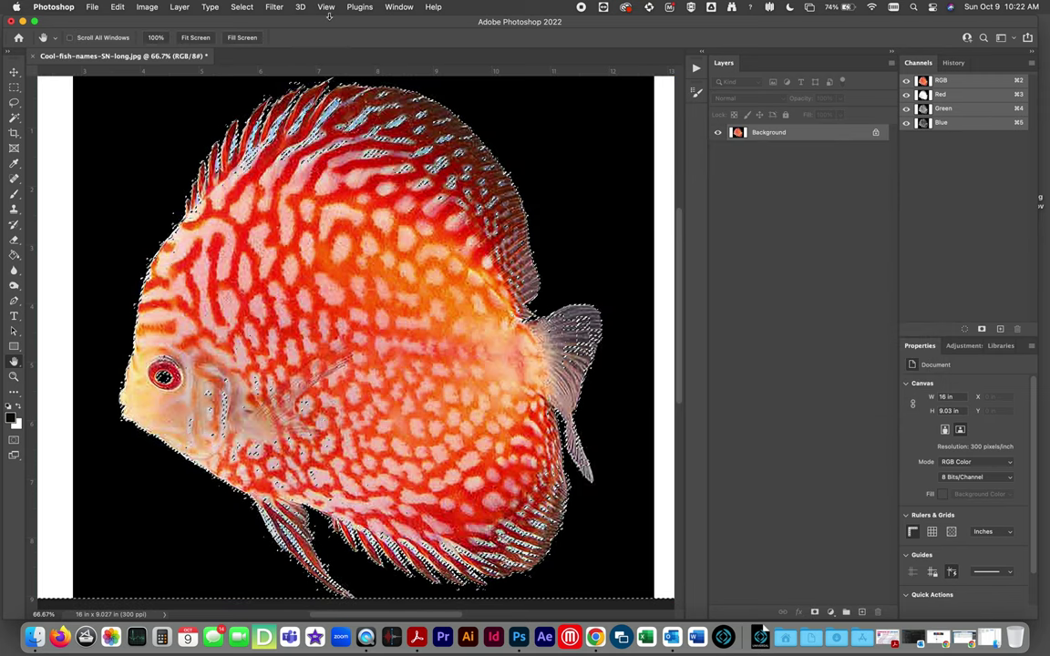
Check the whole Color Range selection by switching between the Quick Mask overlay and the selection outline.
{"action": "left_click", "coordinate": [204, 40]}
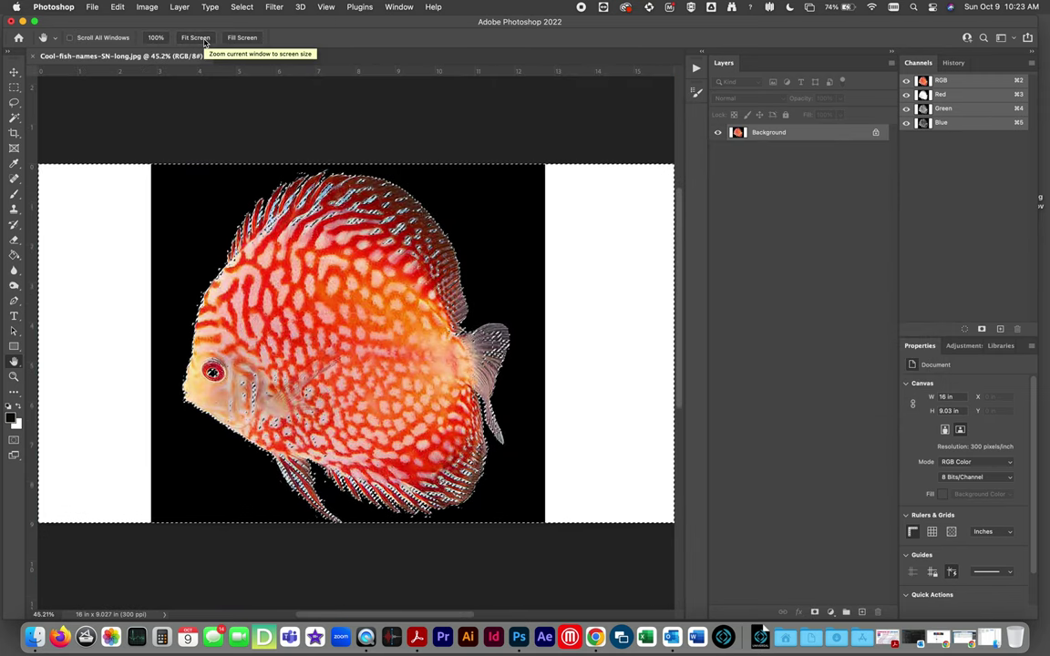
{"action": "key", "text": "q"}
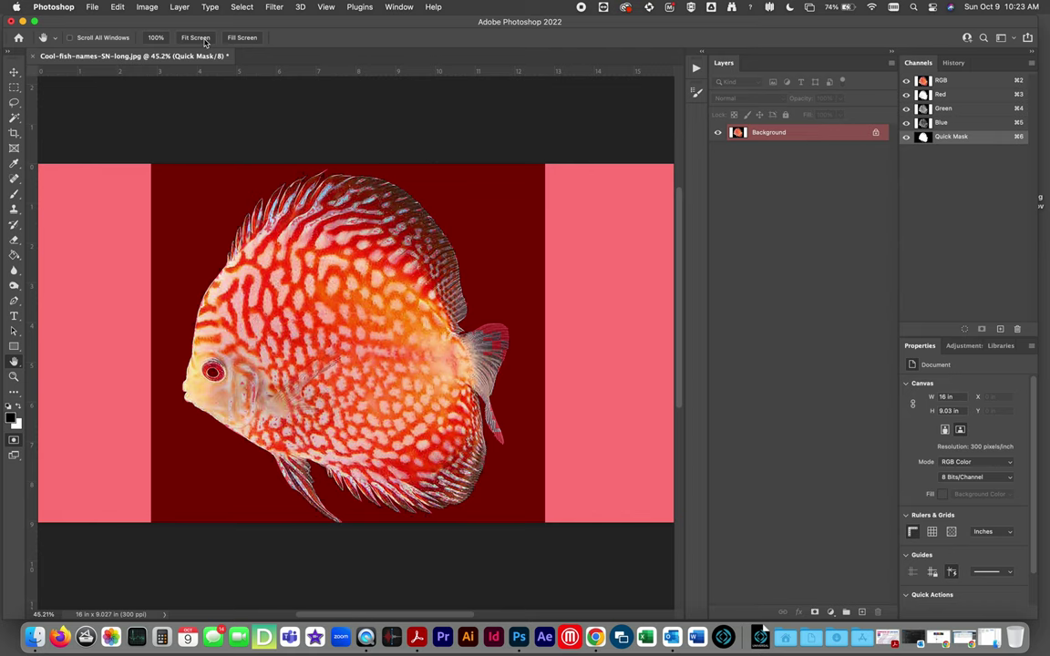
{"action": "key", "text": "q"}
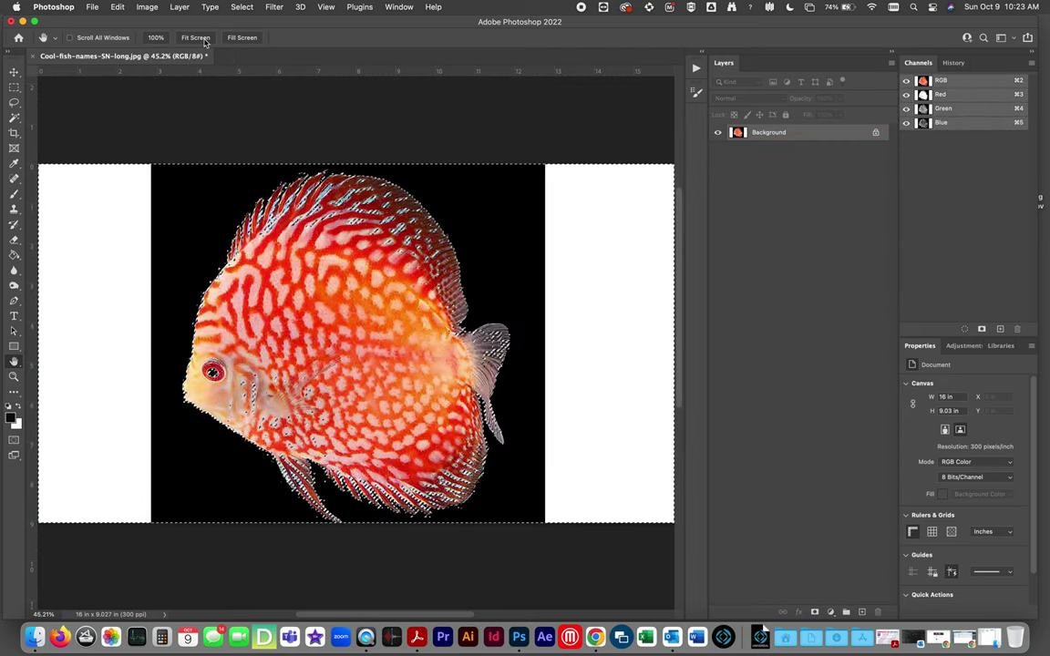
{"action": "key", "text": "q"}
{"action": "key", "text": "q"}
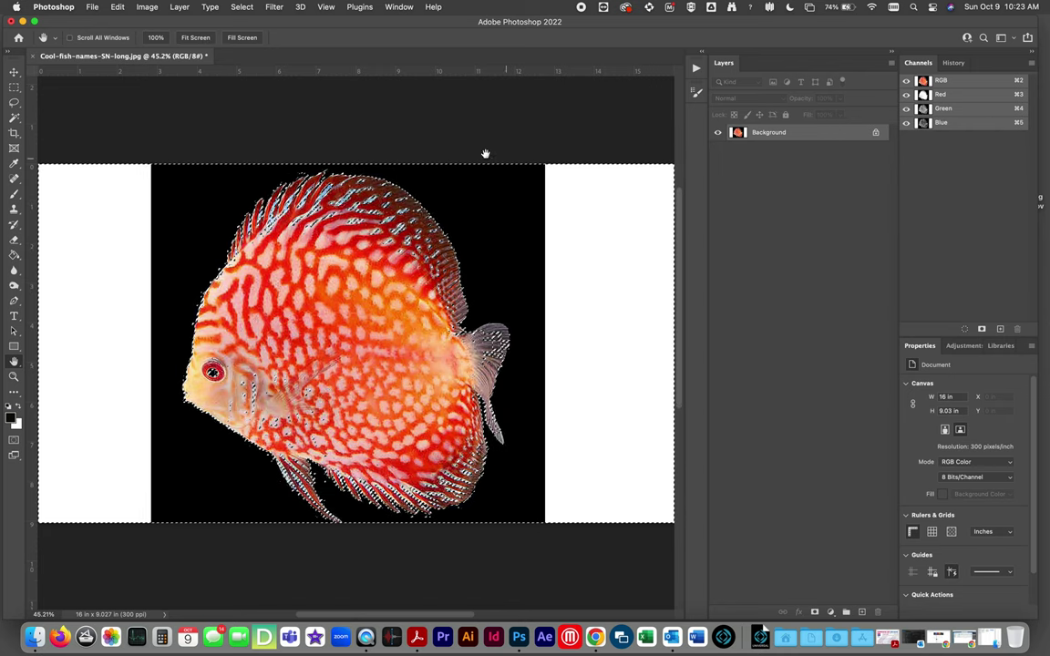
Invert the selection so it covers the fish instead of the surrounding background.
{"action": "left_click", "coordinate": [242, 7]}
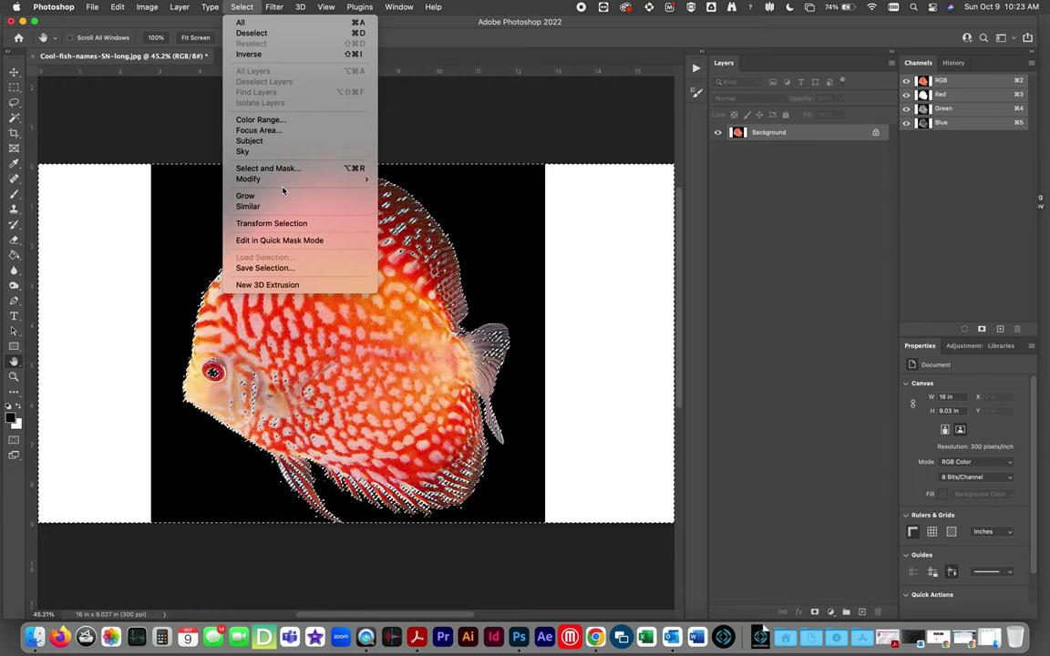
{"action": "mouse_move", "coordinate": [289, 186]}
{"action": "left_click", "coordinate": [246, 54]}
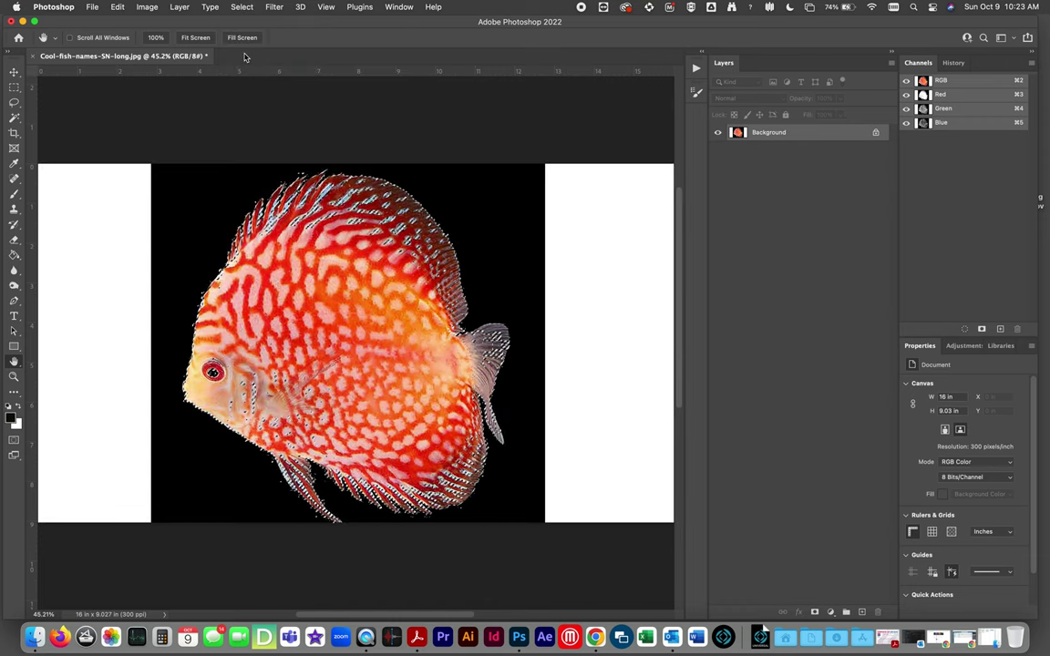
Show only the Quick Mask channel and brush black over the white specks inside the fish's body and eye.
{"action": "key", "text": "q"}
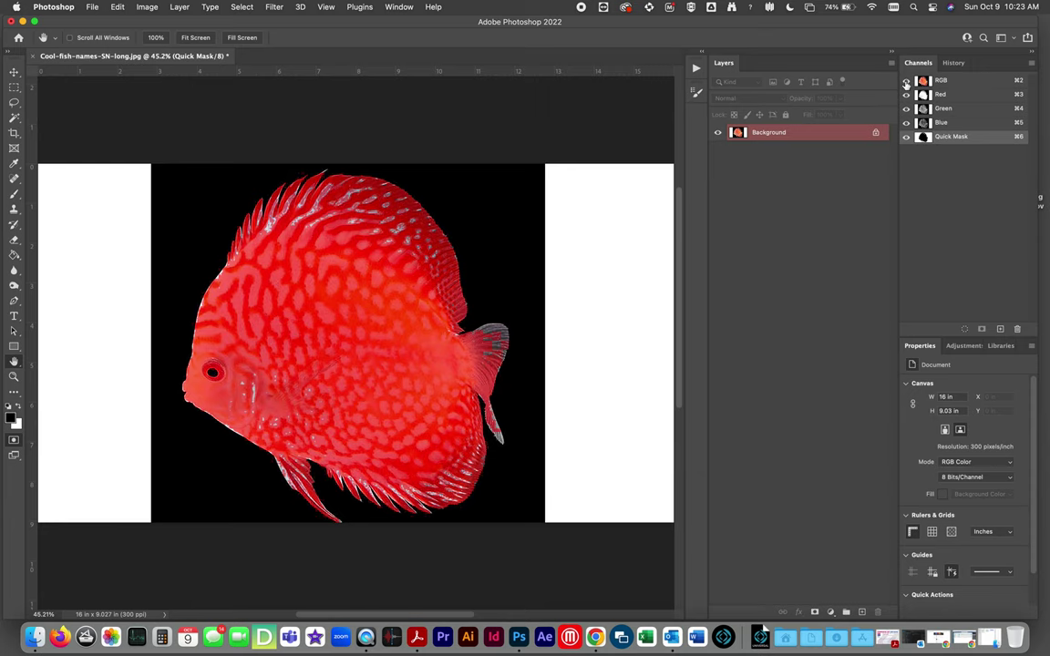
{"action": "left_click", "coordinate": [907, 81]}
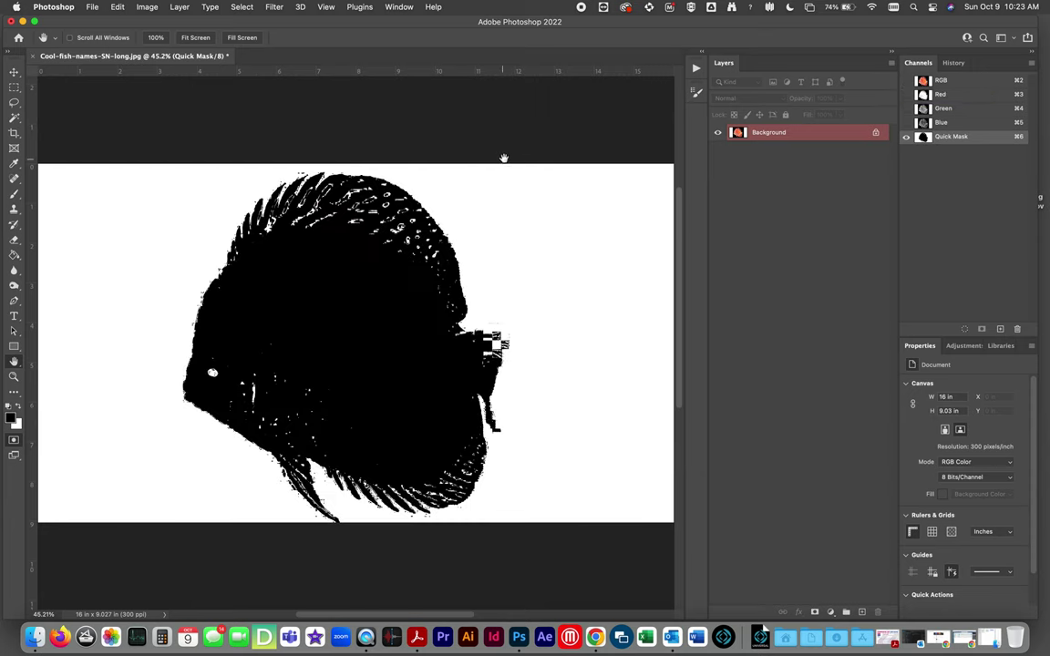
{"action": "left_click", "coordinate": [14, 195]}
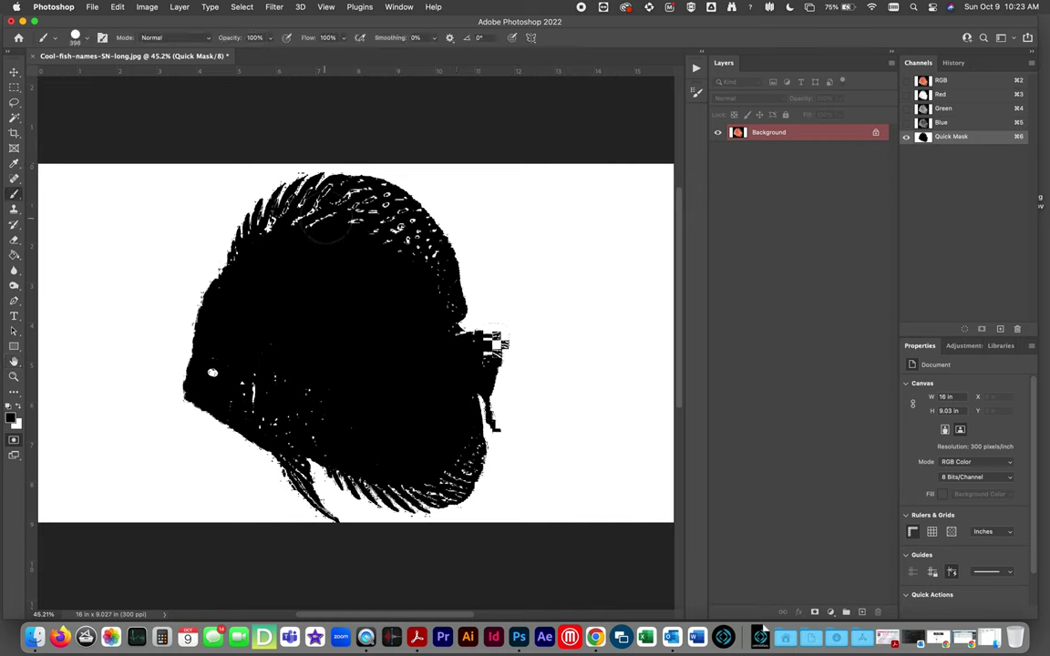
{"action": "mouse_move", "coordinate": [341, 208]}
{"action": "left_mouse_down"}
{"action": "mouse_move", "coordinate": [371, 206]}
{"action": "mouse_move", "coordinate": [415, 239]}
{"action": "mouse_move", "coordinate": [447, 319]}
{"action": "left_mouse_up"}
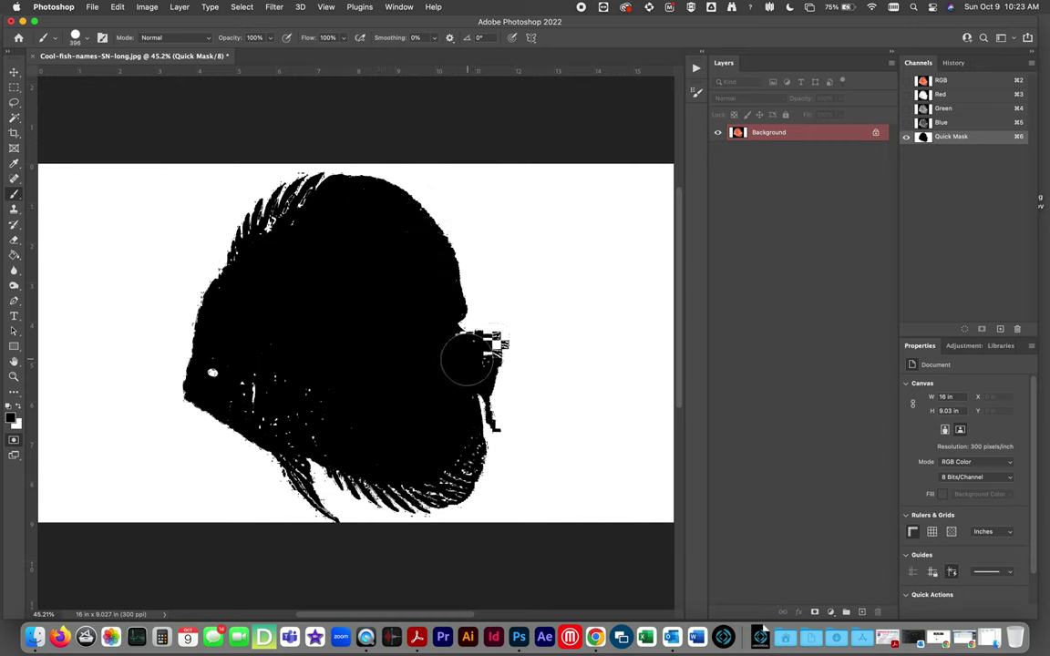
{"action": "mouse_move", "coordinate": [446, 450]}
{"action": "left_mouse_down"}
{"action": "mouse_move", "coordinate": [457, 464]}
{"action": "mouse_move", "coordinate": [448, 474]}
{"action": "mouse_move", "coordinate": [243, 402]}
{"action": "mouse_move", "coordinate": [253, 346]}
{"action": "mouse_move", "coordinate": [290, 347]}
{"action": "mouse_move", "coordinate": [258, 292]}
{"action": "mouse_move", "coordinate": [275, 242]}
{"action": "left_mouse_up"}
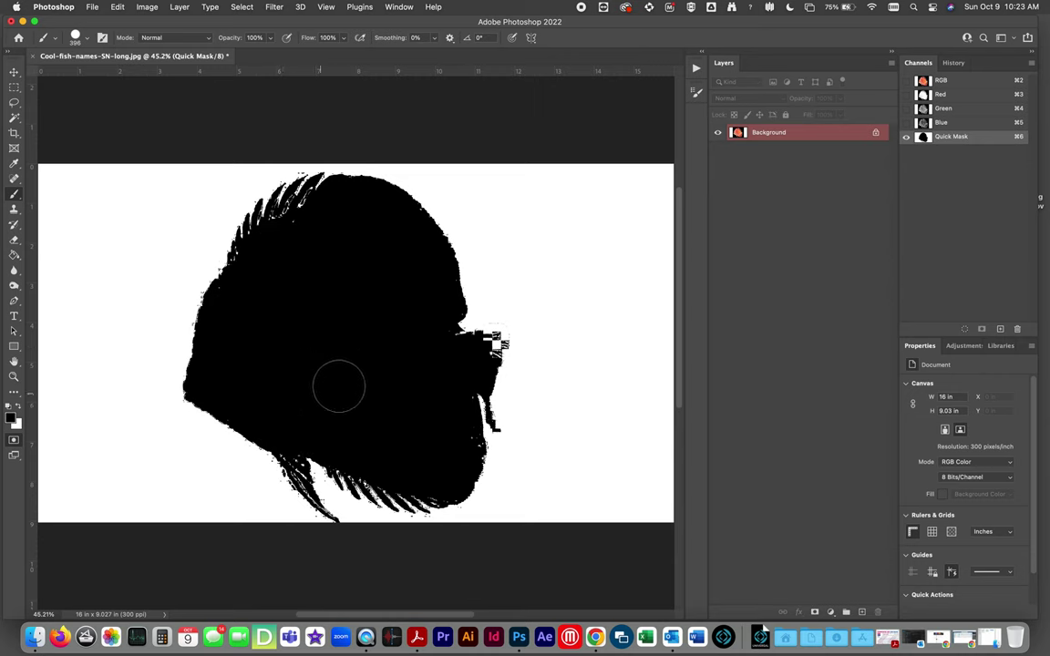
Reduce the brush size to 70 and paint the fish's patchy tail fin solid black in the mask.
{"action": "right_click", "coordinate": [402, 364]}
{"action": "key", "text": "Return"}
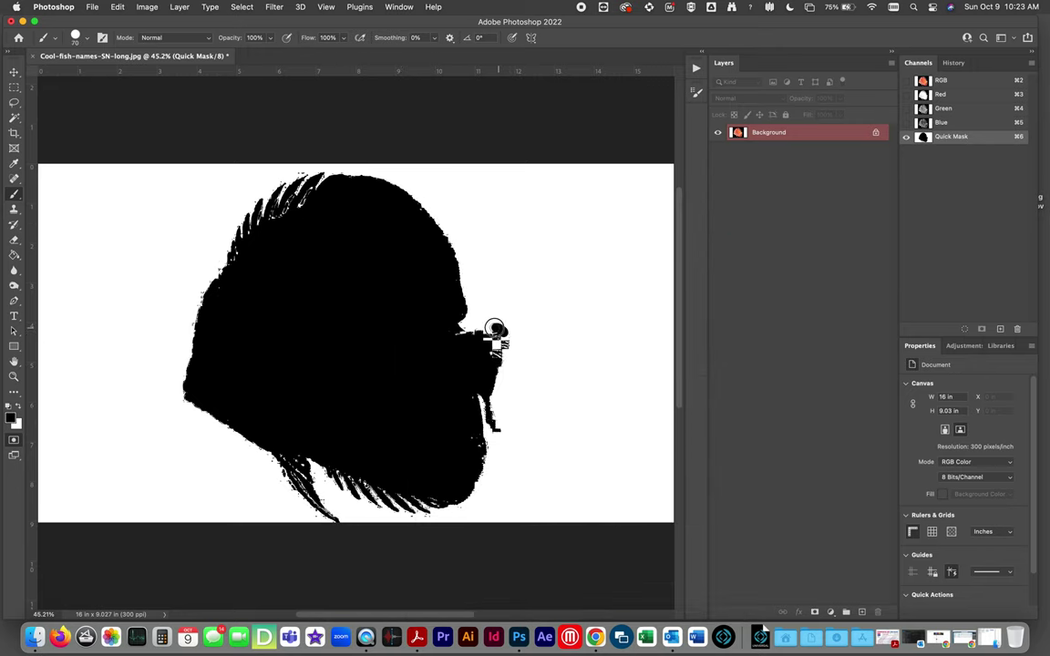
{"action": "mouse_move", "coordinate": [495, 325]}
{"action": "left_mouse_down"}
{"action": "mouse_move", "coordinate": [462, 334]}
{"action": "mouse_move", "coordinate": [502, 340]}
{"action": "left_mouse_up"}
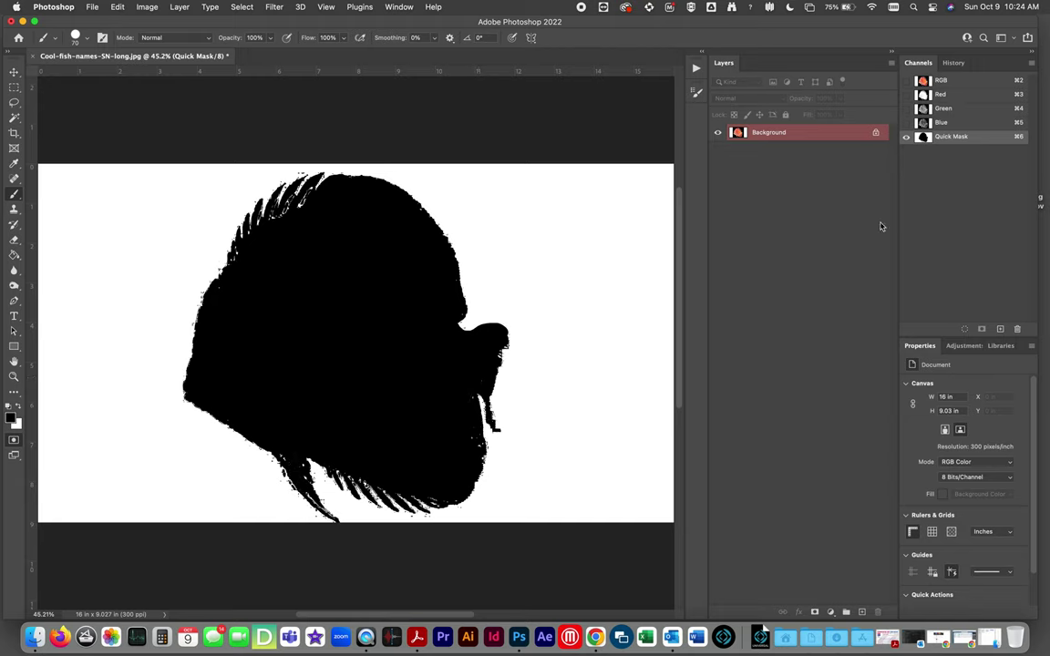
Exit Quick Mask with the RGB channels shown, copy the selected fish to a new layer and delete the Background layer.
{"action": "left_click", "coordinate": [906, 81]}
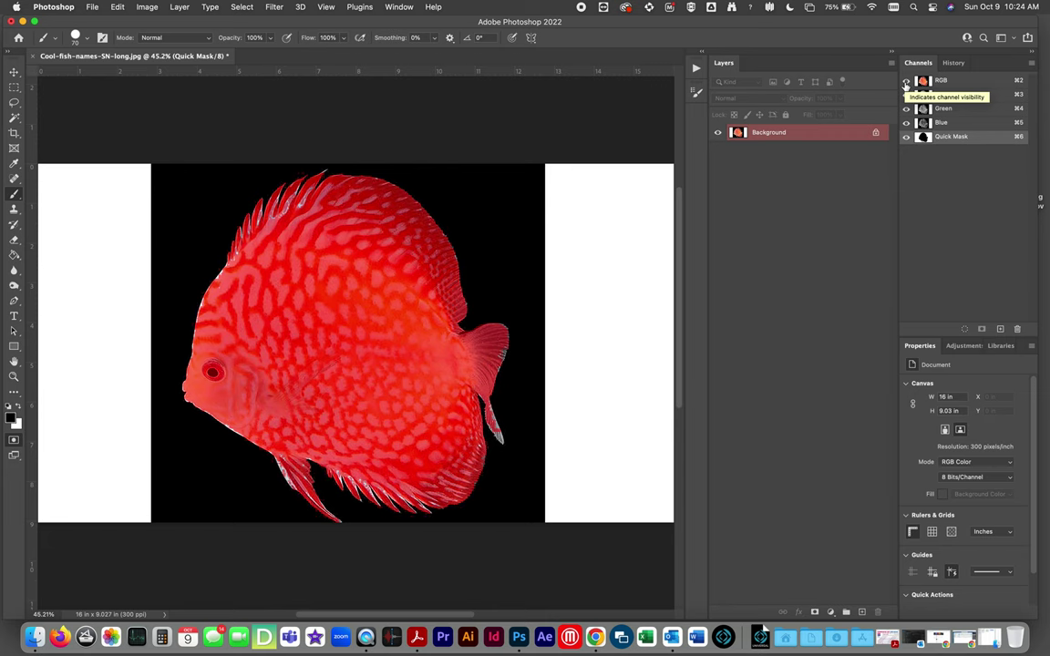
{"action": "key", "text": "q"}
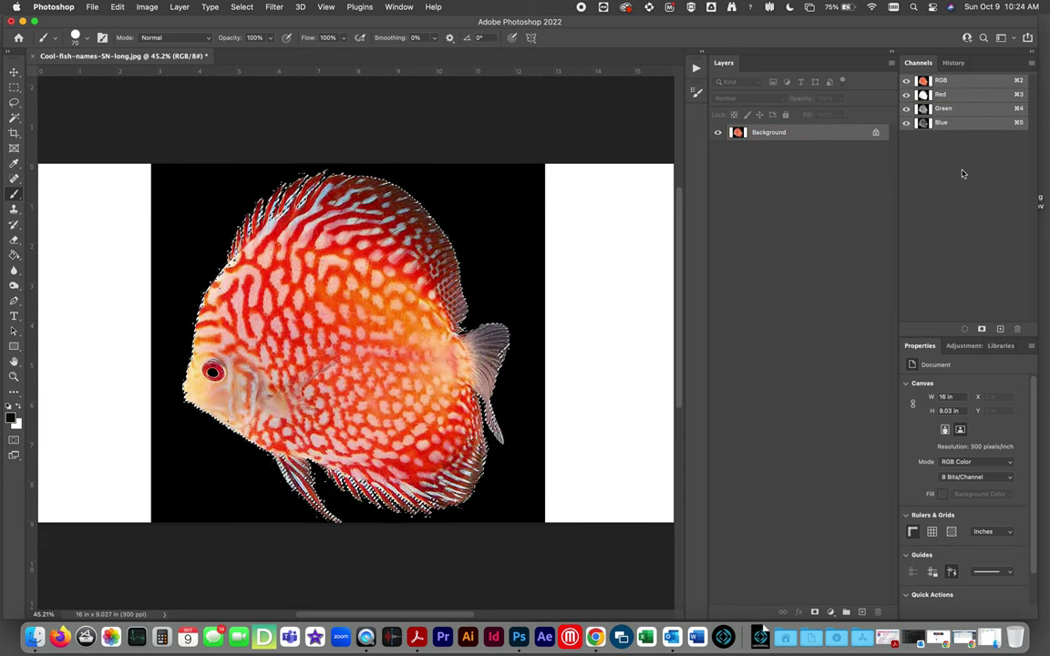
{"action": "key", "text": "super+j"}
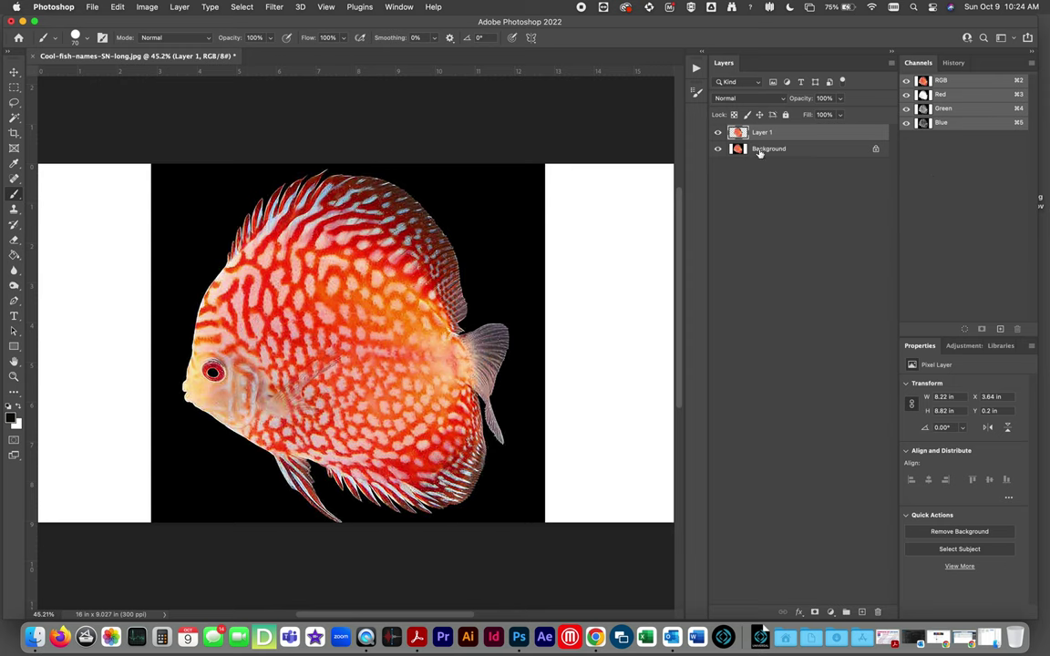
{"action": "left_click_drag", "start_coordinate": [759, 153], "coordinate": [881, 611]}
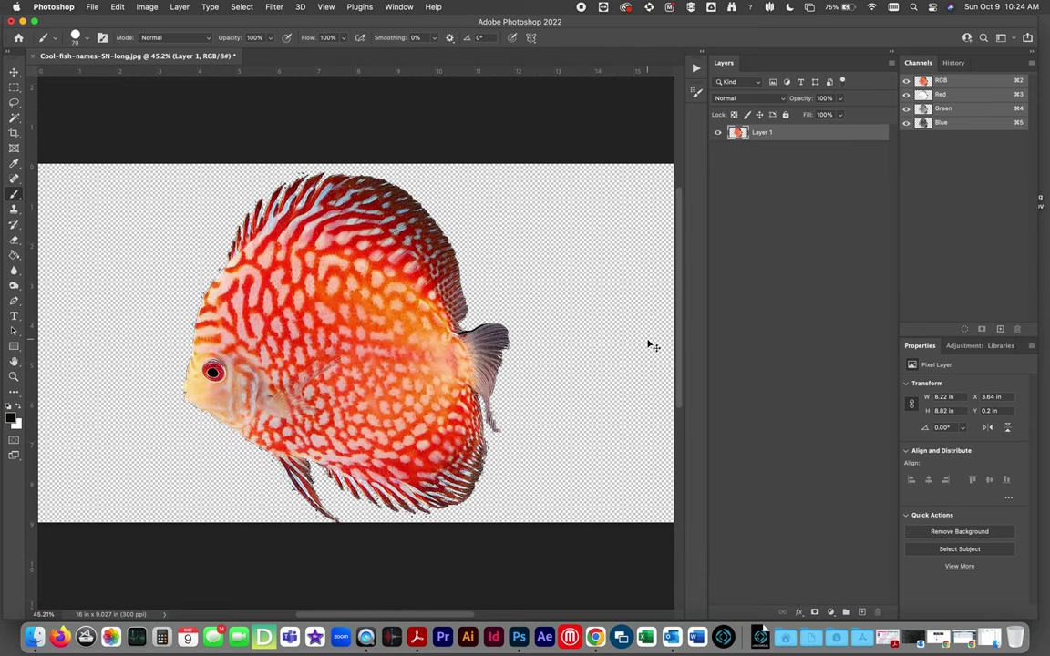
Transform the fish layer, scaling it to 42.31% and placing it in the upper-right corner of the canvas.
{"action": "key", "text": "super+minus"}
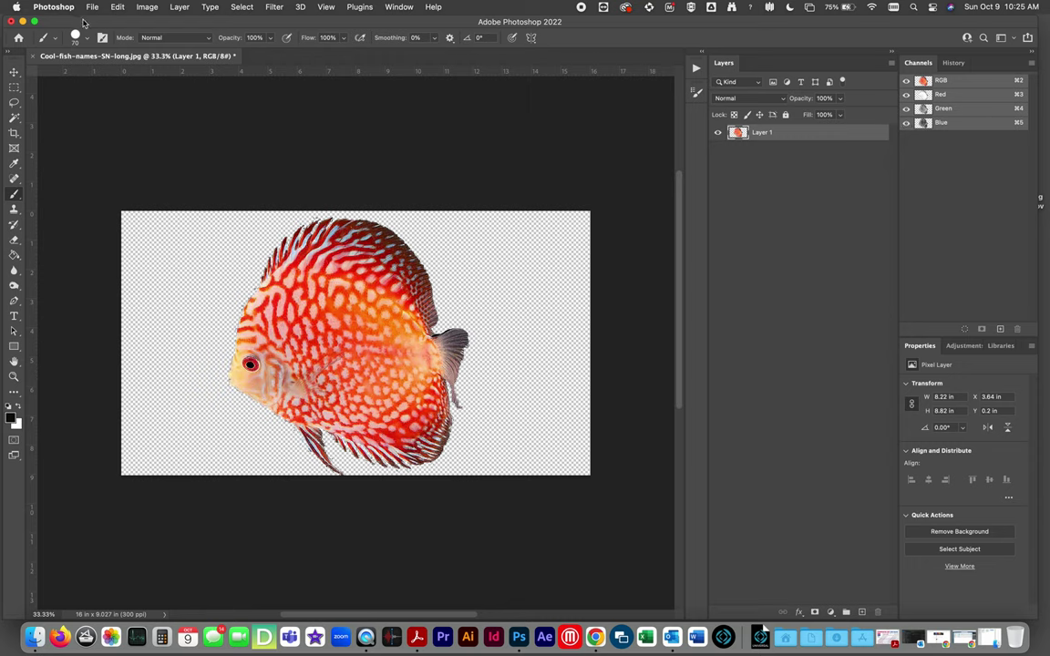
{"action": "left_click", "coordinate": [14, 72]}
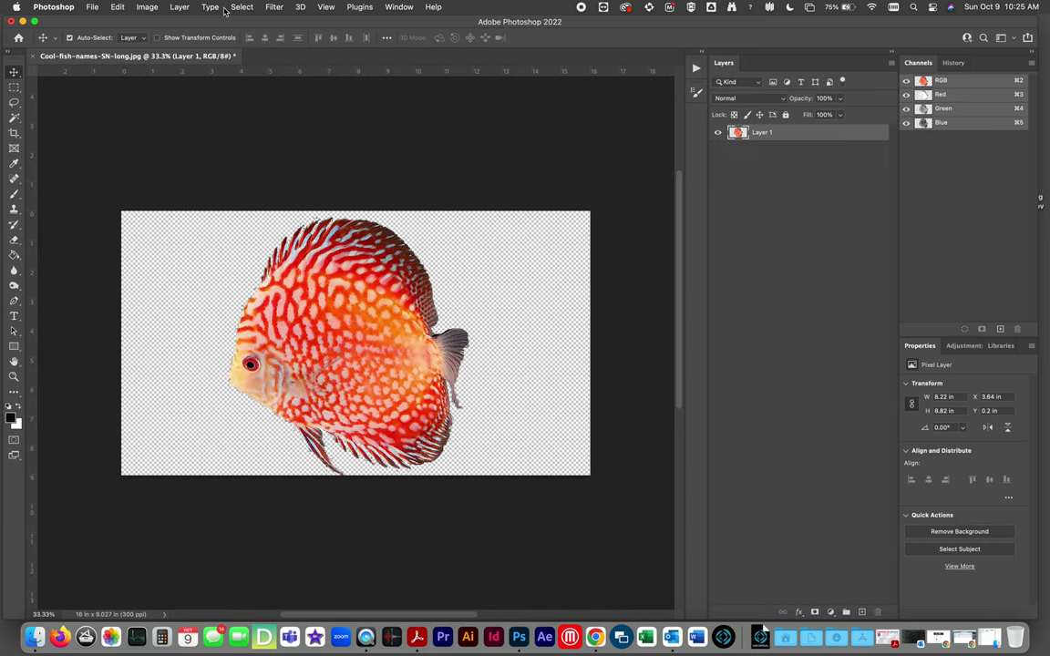
{"action": "left_click", "coordinate": [118, 7]}
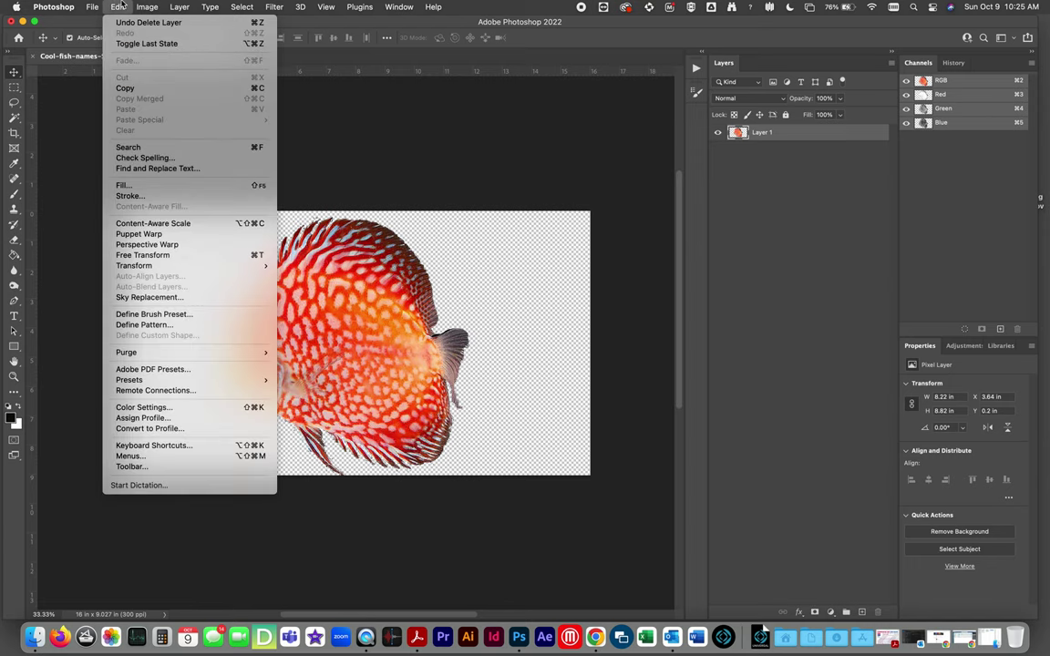
{"action": "mouse_move", "coordinate": [137, 273]}
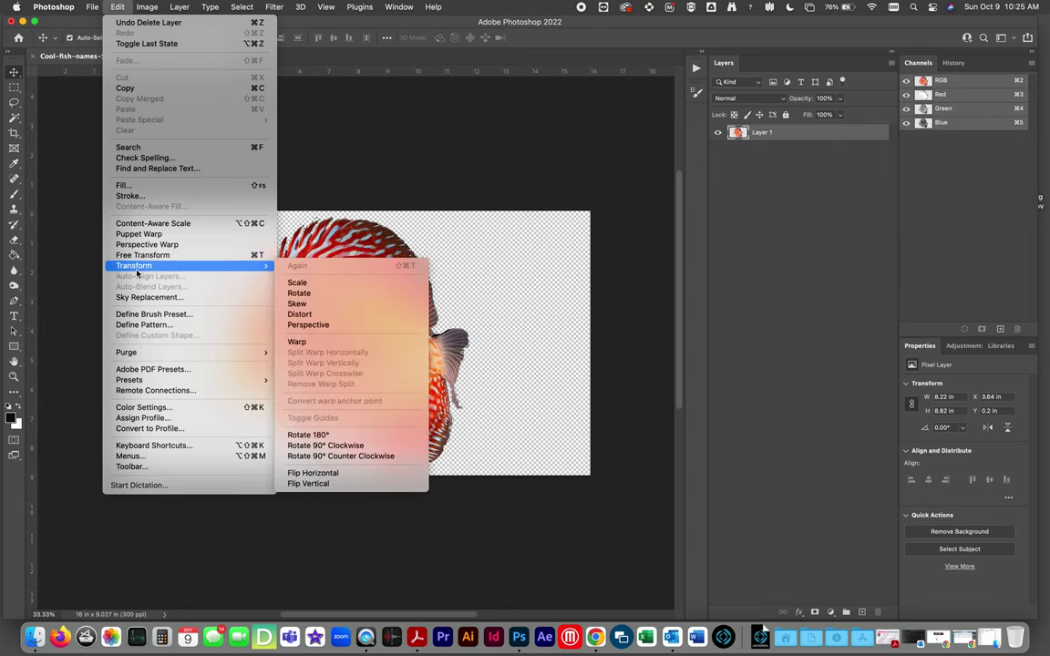
{"action": "left_click", "coordinate": [308, 315]}
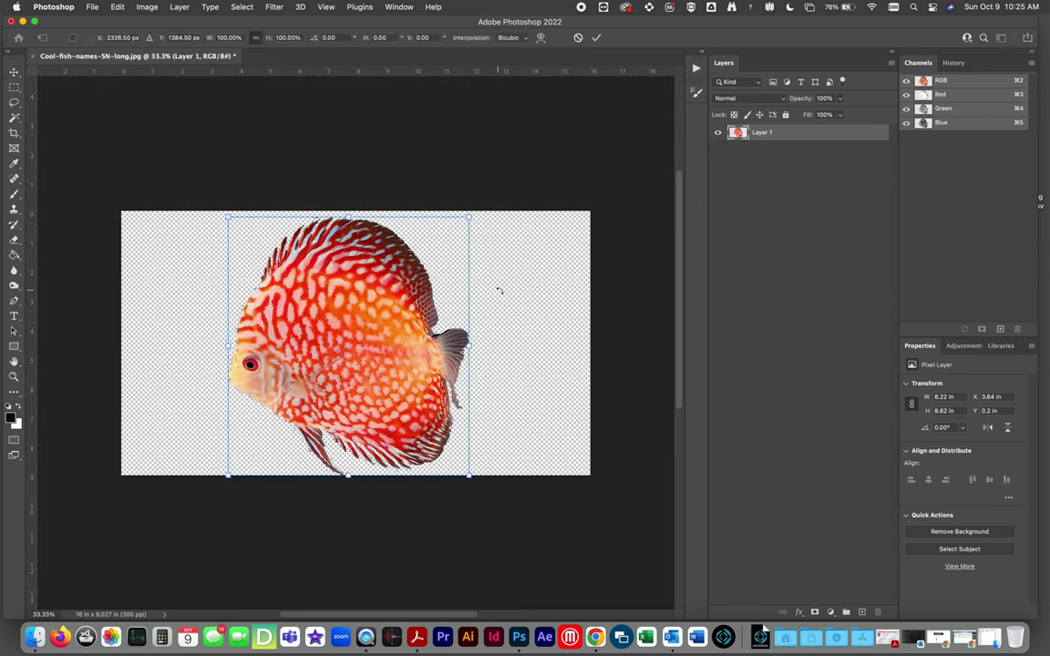
{"action": "left_click_drag", "start_coordinate": [468, 217], "coordinate": [345, 381]}
{"action": "left_click_drag", "start_coordinate": [279, 422], "coordinate": [528, 282]}
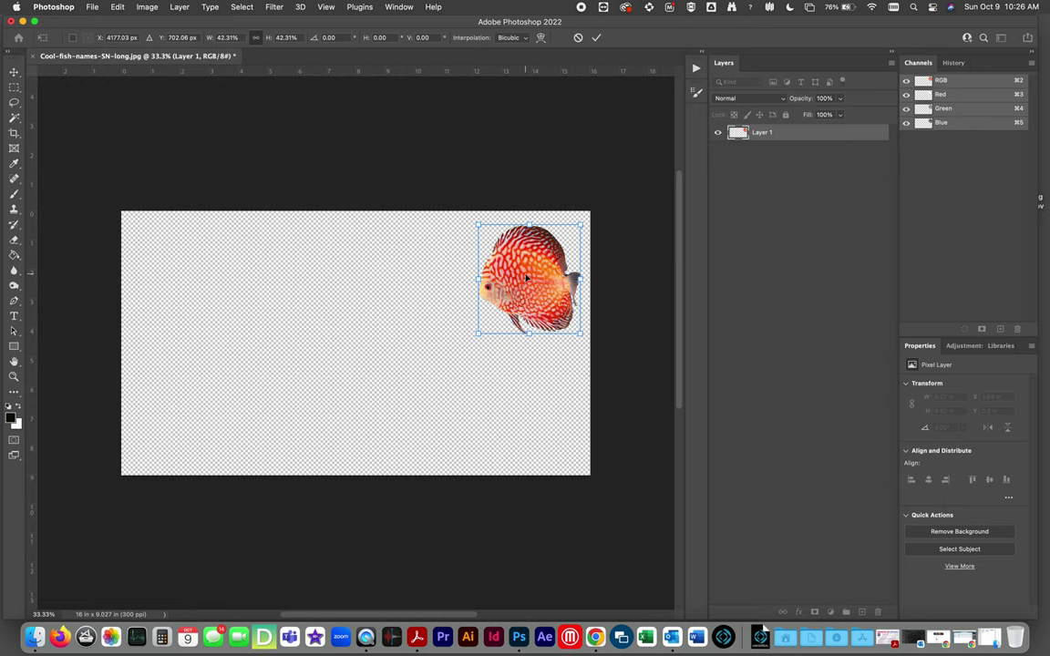
{"action": "key", "text": "Return"}
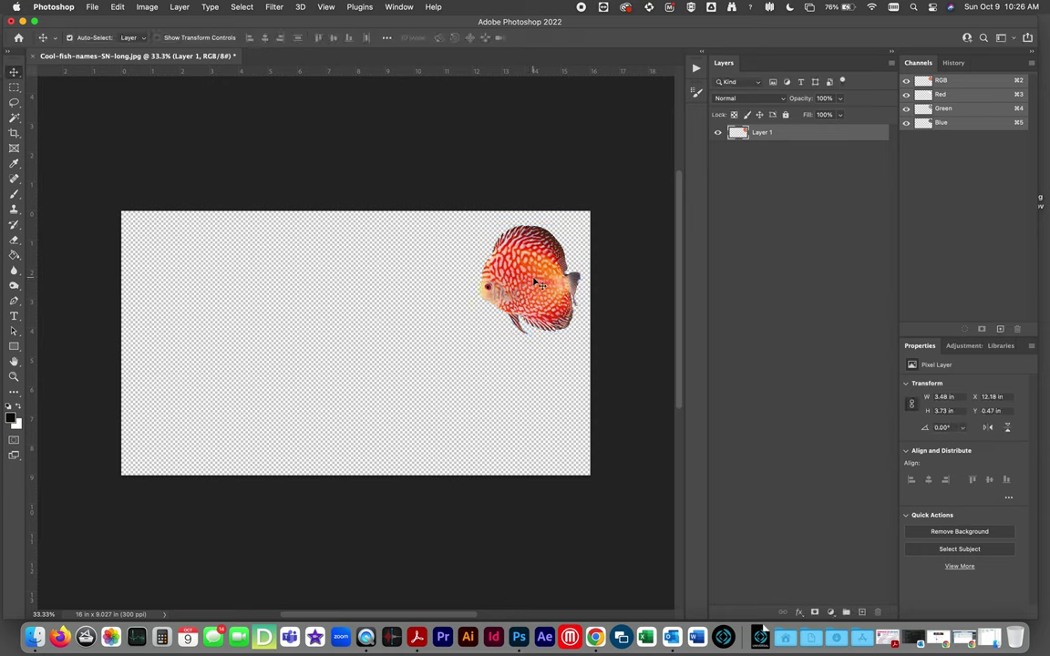
Move the fish partly past the canvas's right edge, leaving only its head inside, and select the entire canvas.
{"action": "left_click_drag", "start_coordinate": [537, 277], "coordinate": [520, 278]}
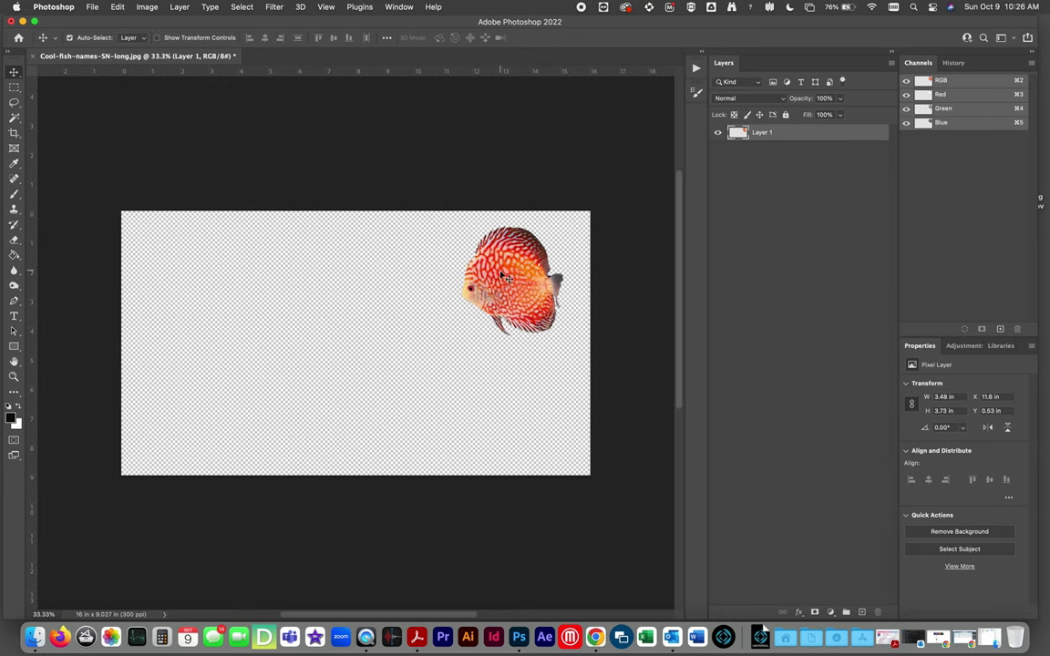
{"action": "left_click_drag", "start_coordinate": [474, 295], "coordinate": [575, 282]}
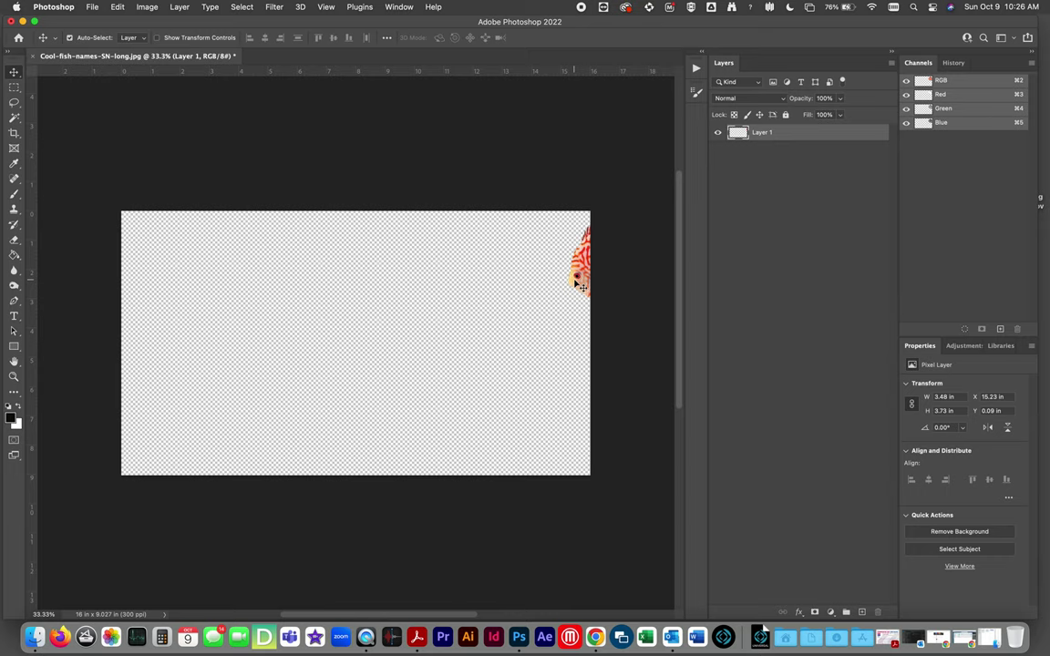
{"action": "key", "text": "super+a"}
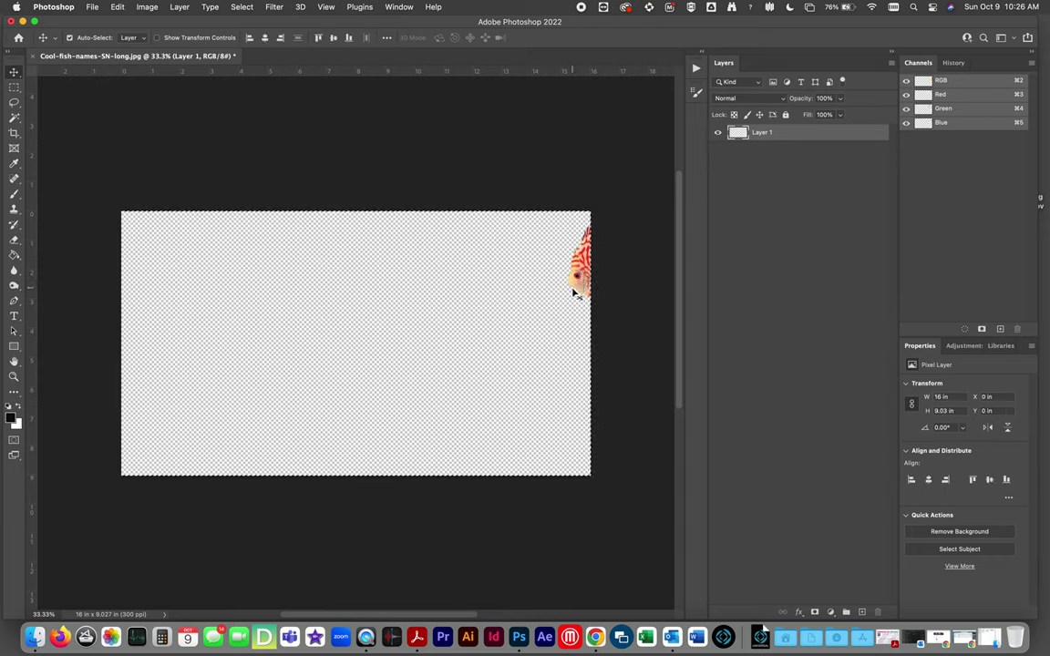
Try moving the selected fish head away from the edge, and undo back to the whole fish inside the canvas.
{"action": "left_click_drag", "start_coordinate": [579, 281], "coordinate": [473, 298]}
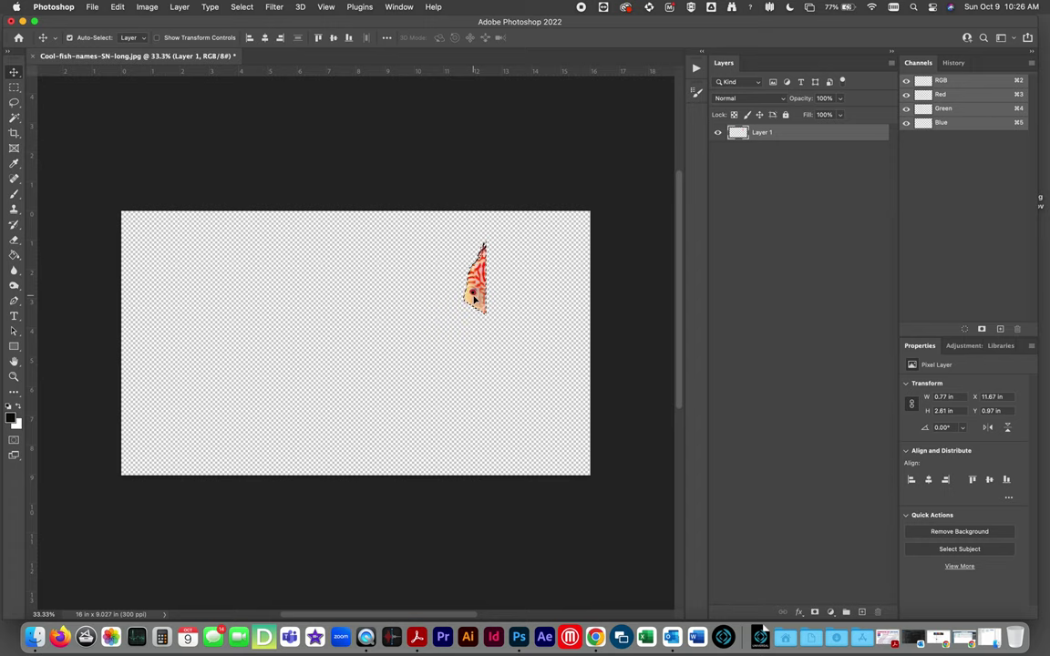
{"action": "key", "text": "super+z"}
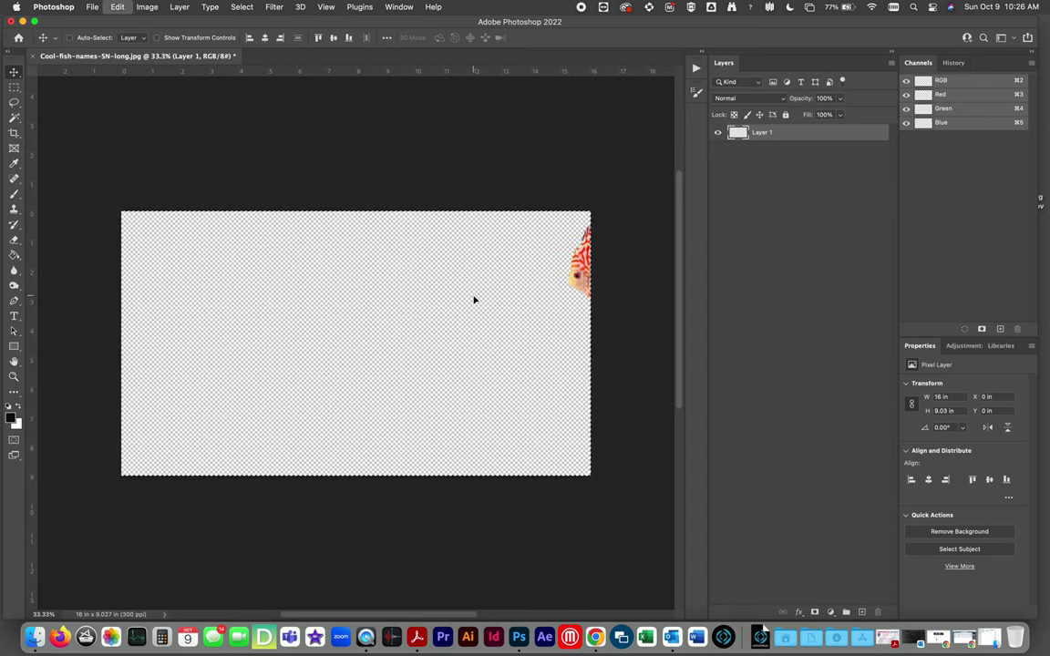
{"action": "key", "text": "super+z"}
{"action": "key", "text": "super+shift+z"}
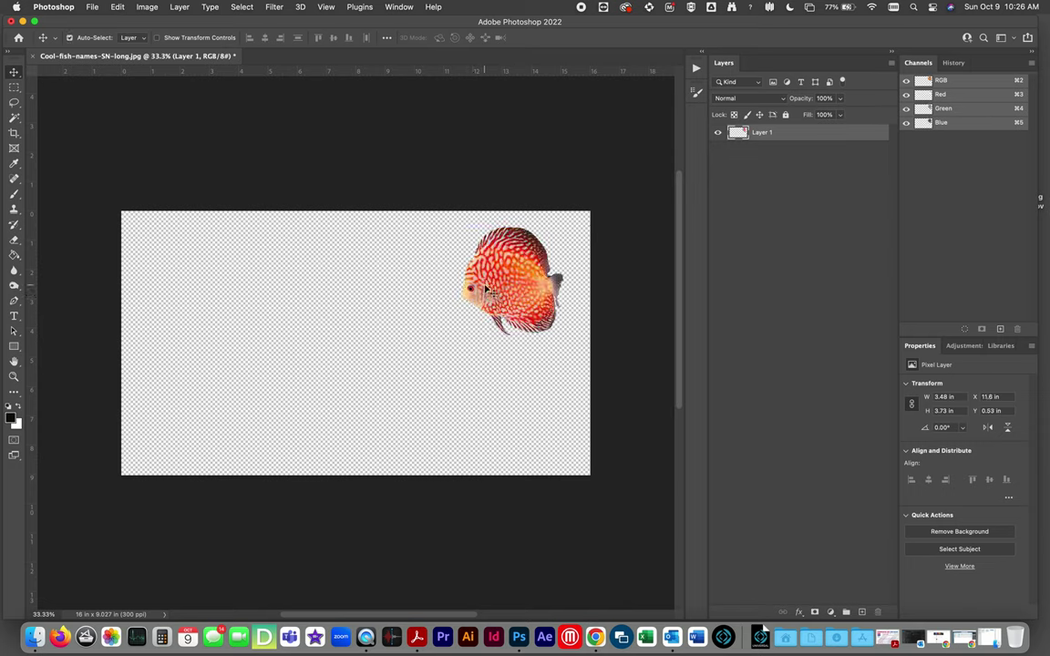
Duplicate the fish layer with the original hidden, and move the copy past the canvas's right edge to X 15.56 in, Y 0.14 in.
{"action": "left_click_drag", "start_coordinate": [743, 134], "coordinate": [863, 613]}
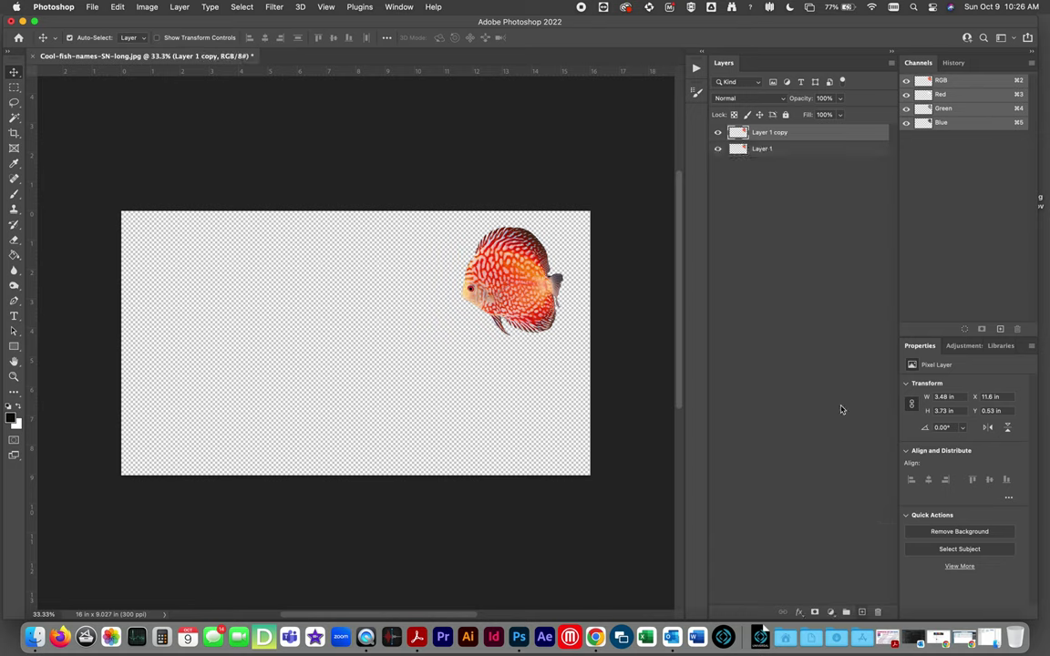
{"action": "left_click", "coordinate": [718, 150]}
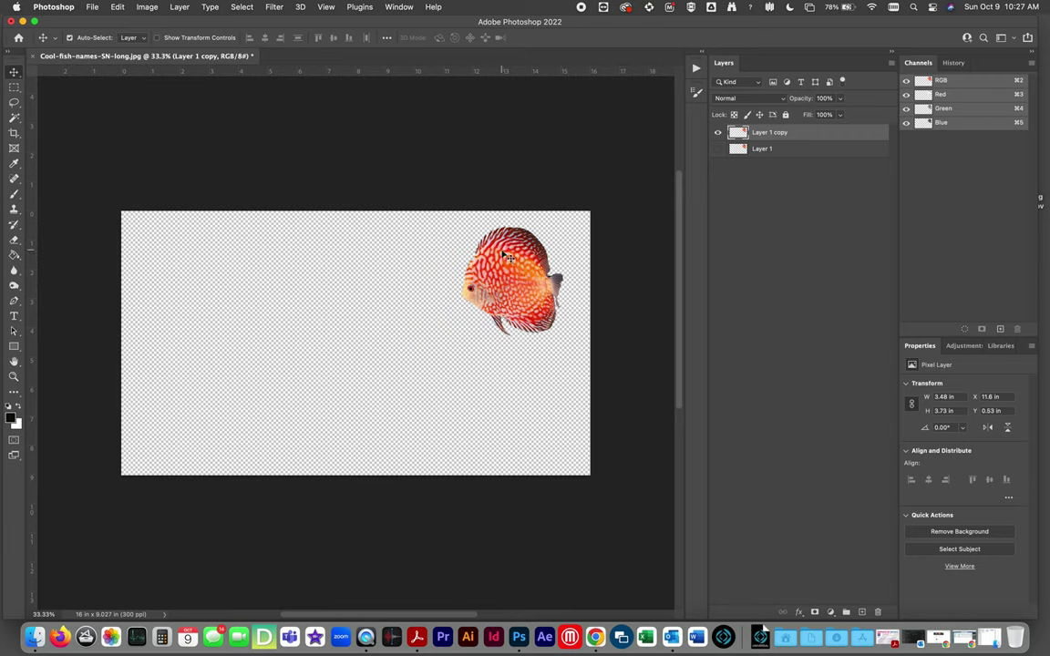
{"action": "left_click_drag", "start_coordinate": [468, 294], "coordinate": [602, 273]}
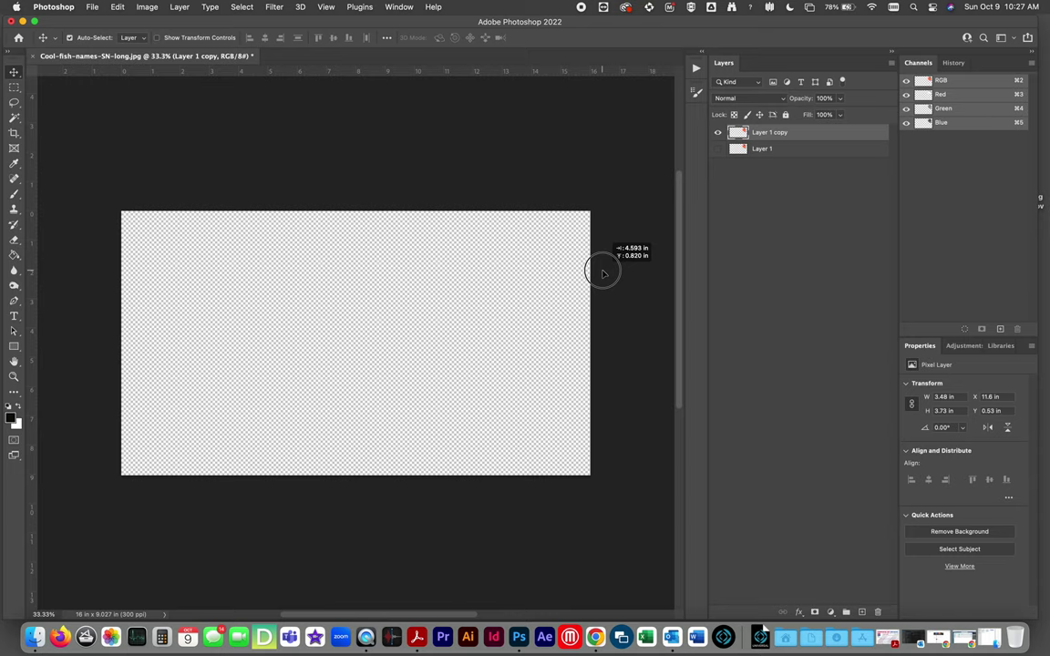
{"action": "left_click_drag", "start_coordinate": [603, 274], "coordinate": [586, 287]}
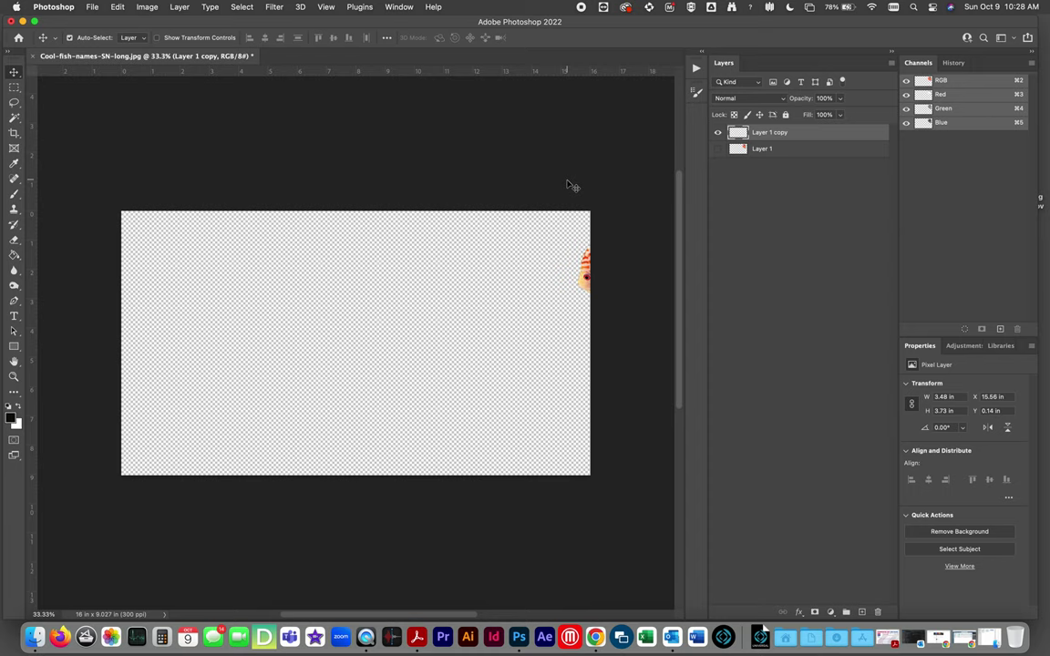
Start exporting the first frame as a 4800 x 2708 px PNG with transparency.
{"action": "left_click", "coordinate": [92, 7]}
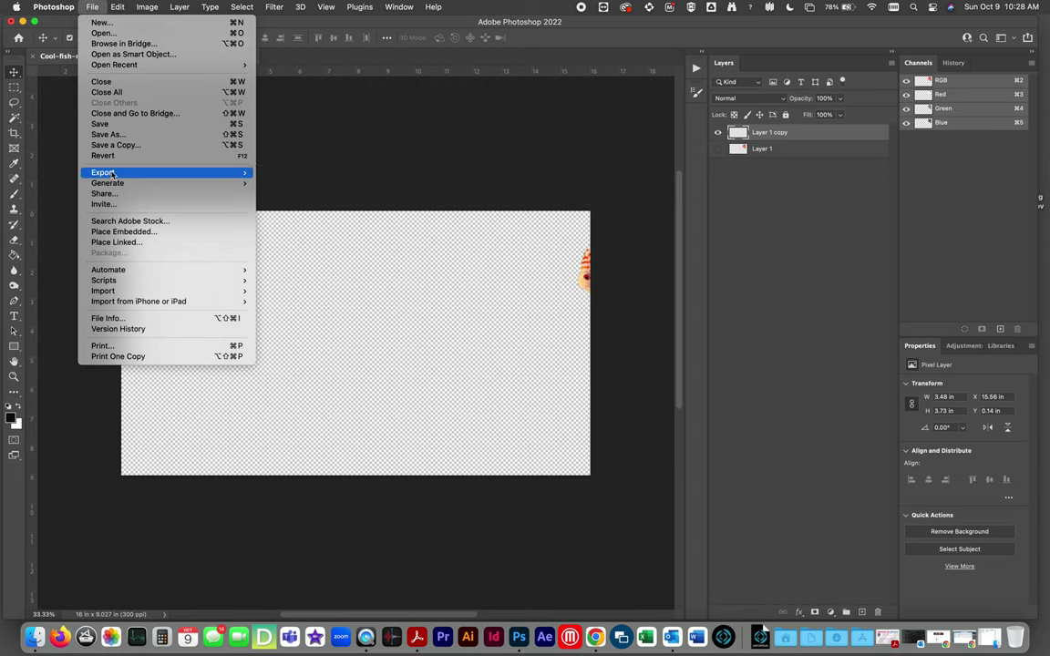
{"action": "mouse_move", "coordinate": [182, 173]}
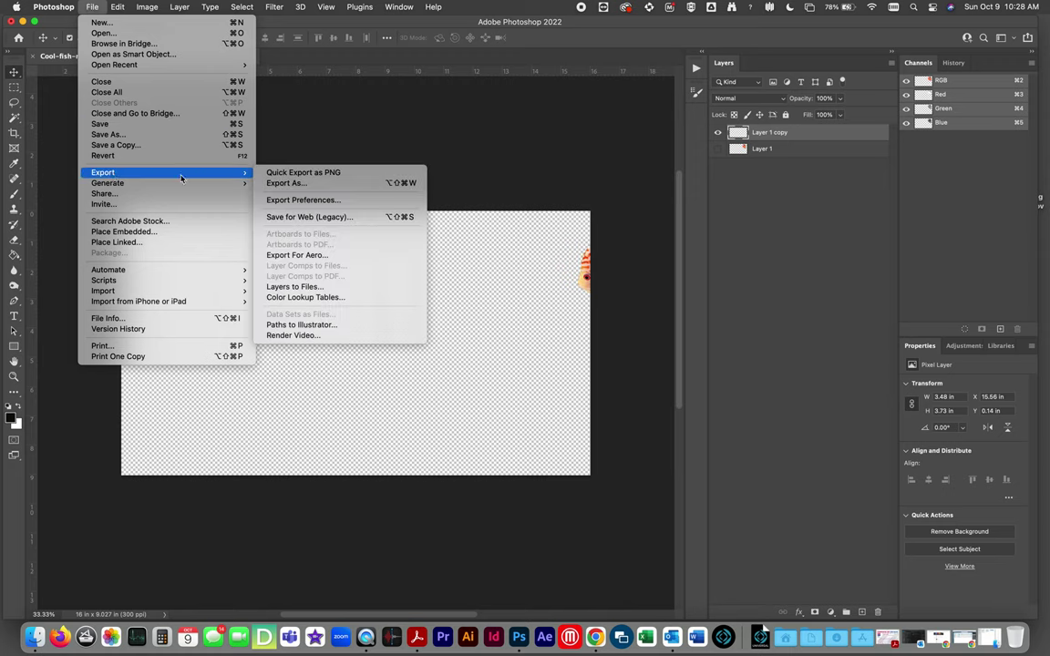
{"action": "left_click", "coordinate": [308, 183]}
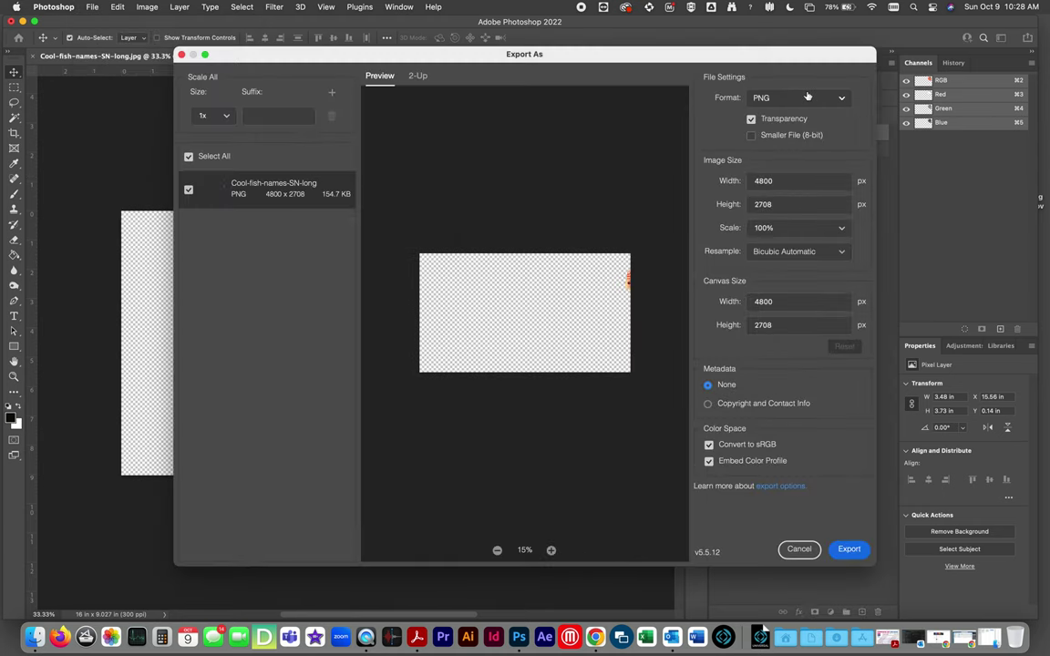
{"action": "left_click_drag", "start_coordinate": [751, 57], "coordinate": [619, 53]}
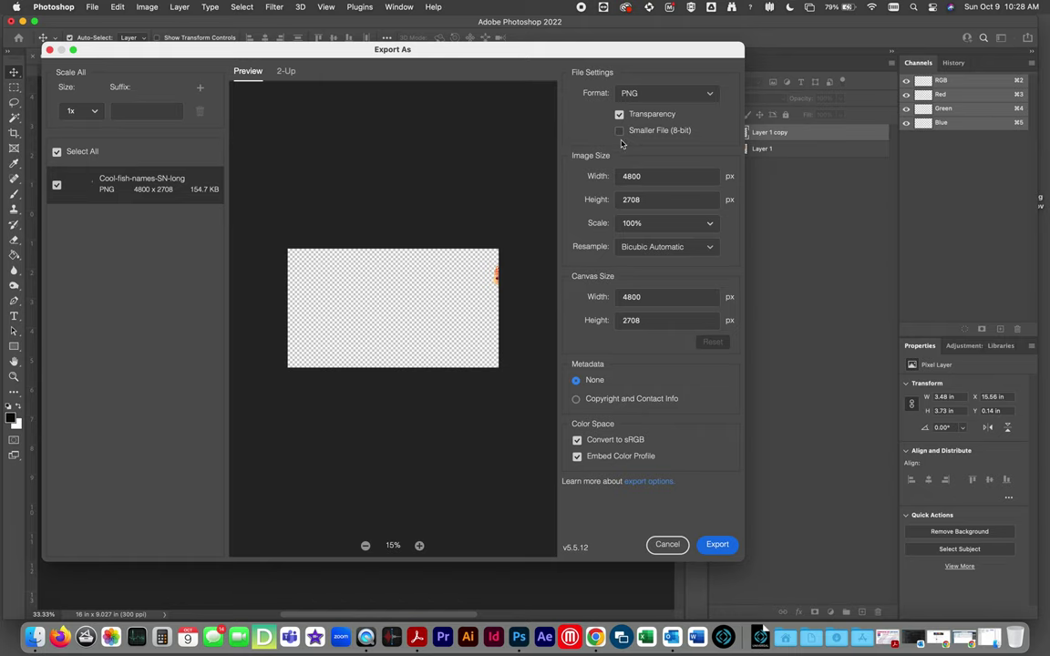
{"action": "left_click", "coordinate": [718, 545]}
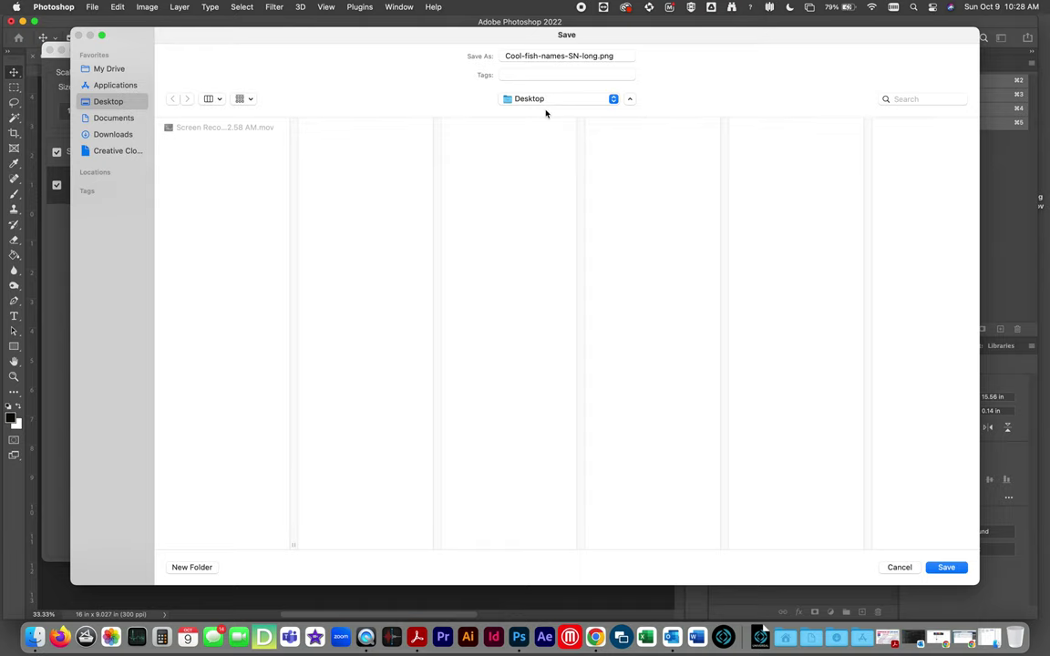
Create a folder named "stop motion sequence" on the Desktop and save the exported frame in it as fich1.png.
{"action": "left_click", "coordinate": [201, 567]}
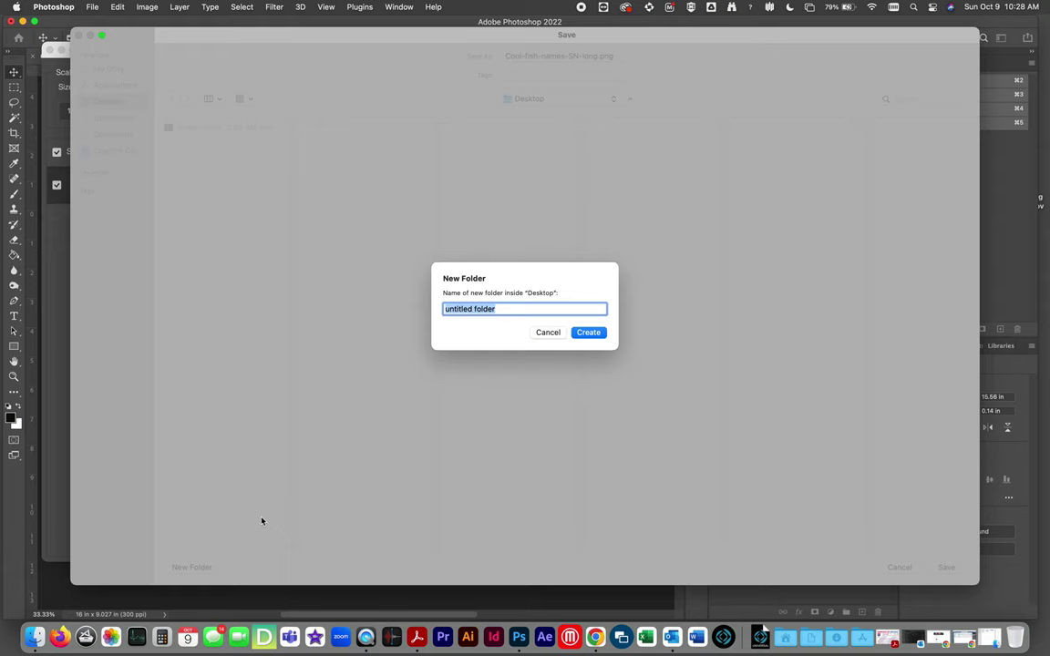
{"action": "type", "text": "stop motion sequence"}
{"action": "key", "text": "Return"}
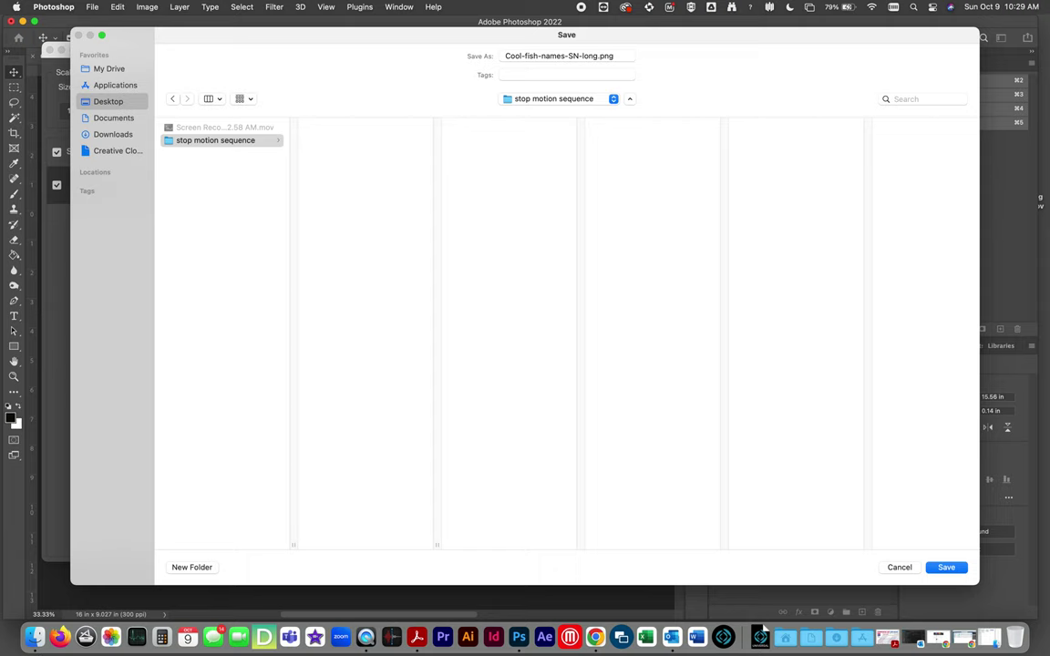
{"action": "left_click", "coordinate": [583, 54]}
{"action": "left_click_drag", "start_coordinate": [597, 56], "coordinate": [462, 67]}
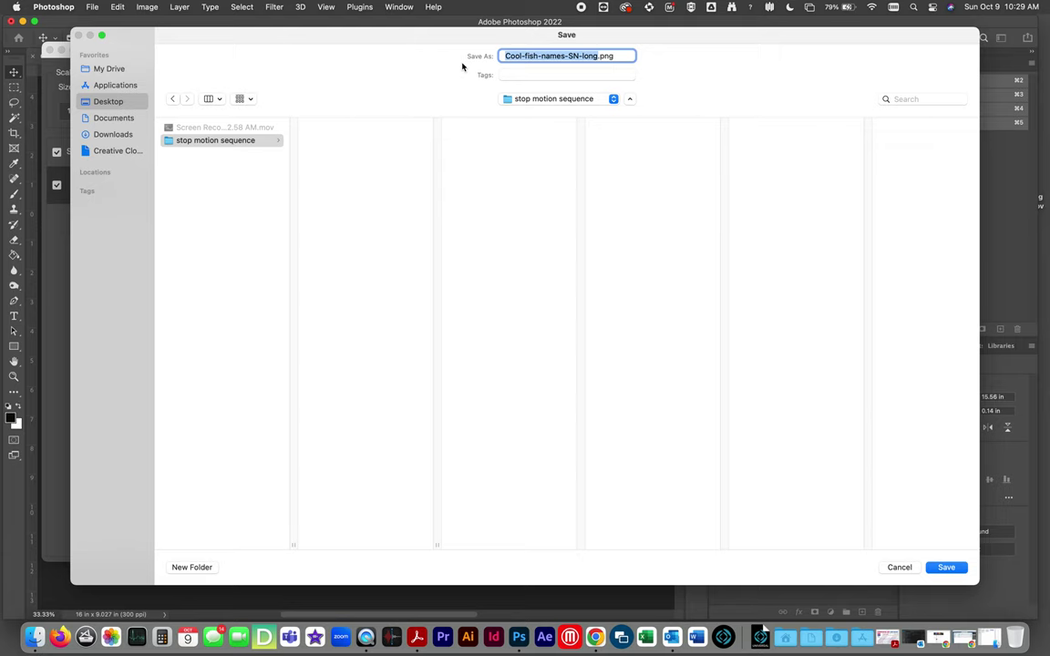
{"action": "type", "text": "fich"}
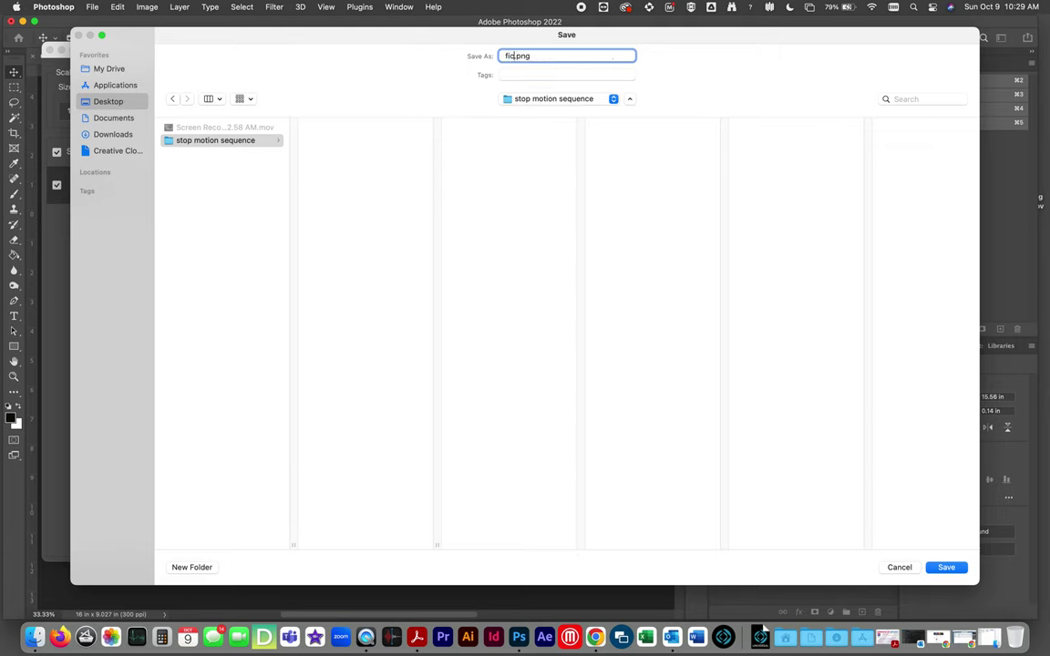
{"action": "type", "text": "1"}
{"action": "left_click", "coordinate": [948, 568]}
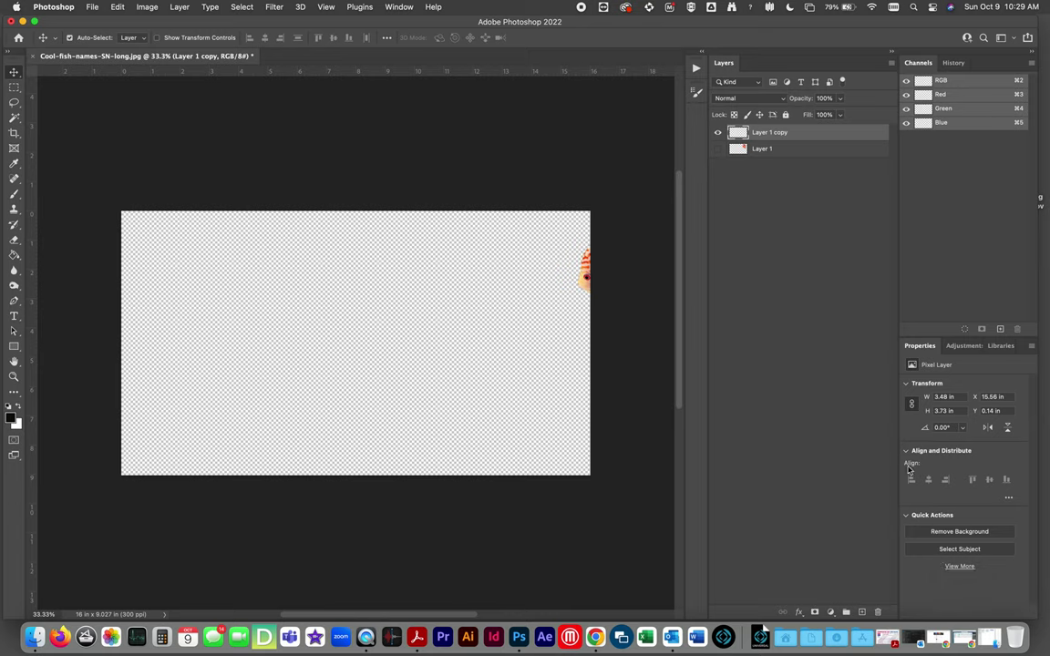
Move the fish slightly farther into the canvas from the right edge, to X 15.21 in, Y 0.37 in.
{"action": "left_click", "coordinate": [584, 282]}
{"action": "mouse_move", "coordinate": [584, 281]}
{"action": "left_mouse_down"}
{"action": "mouse_move", "coordinate": [573, 284]}
{"action": "mouse_move", "coordinate": [580, 292]}
{"action": "left_mouse_up"}
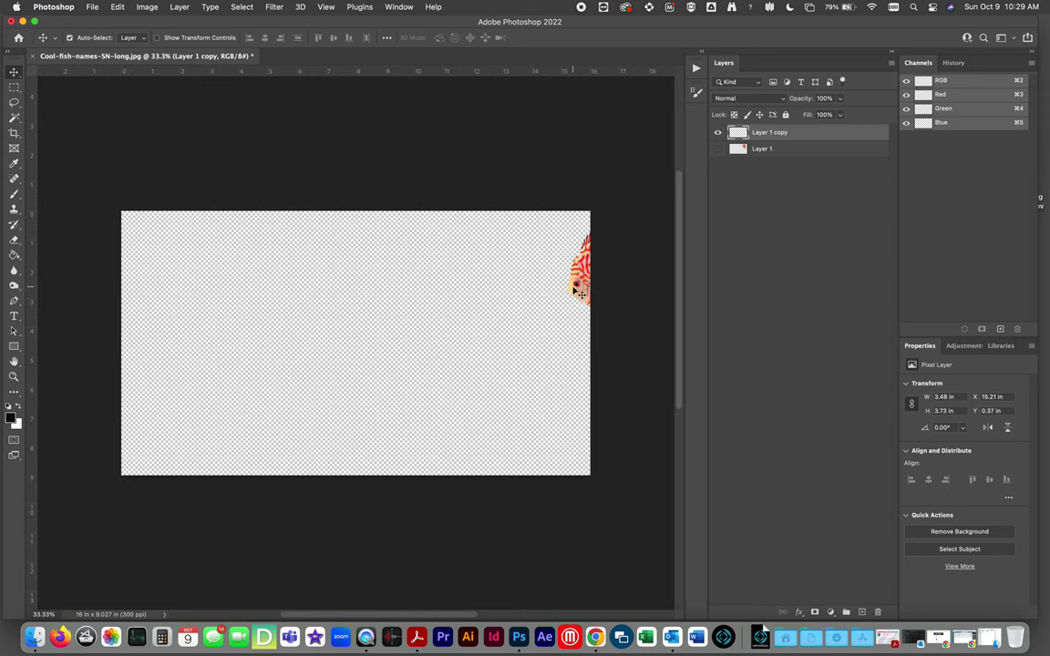
{"action": "key", "text": "super+shift+s"}
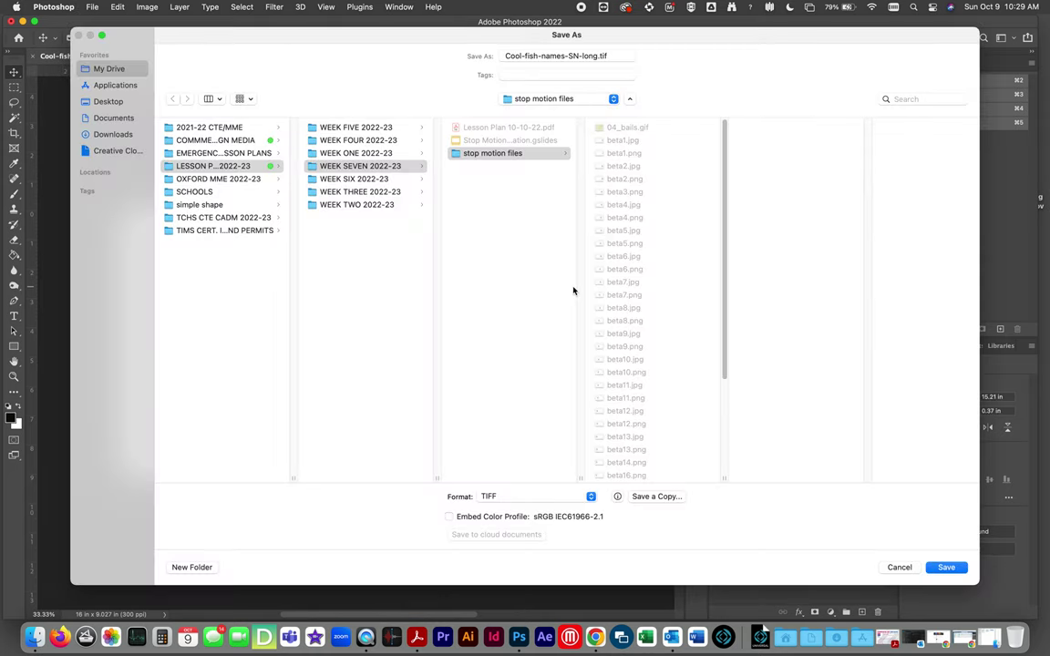
{"action": "left_click", "coordinate": [565, 99]}
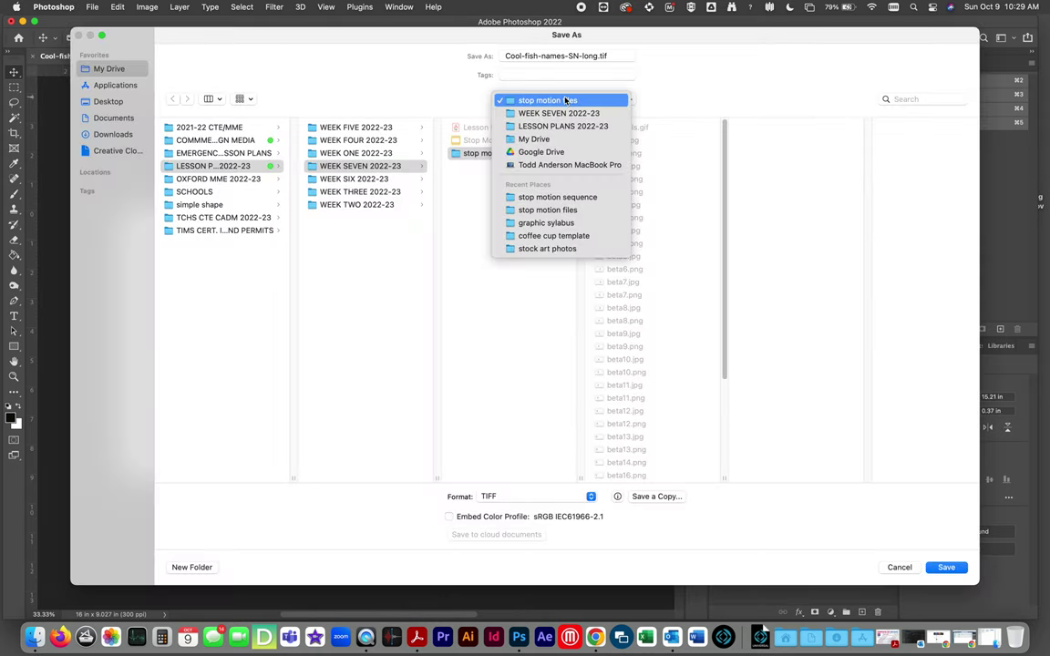
{"action": "left_click", "coordinate": [576, 198]}
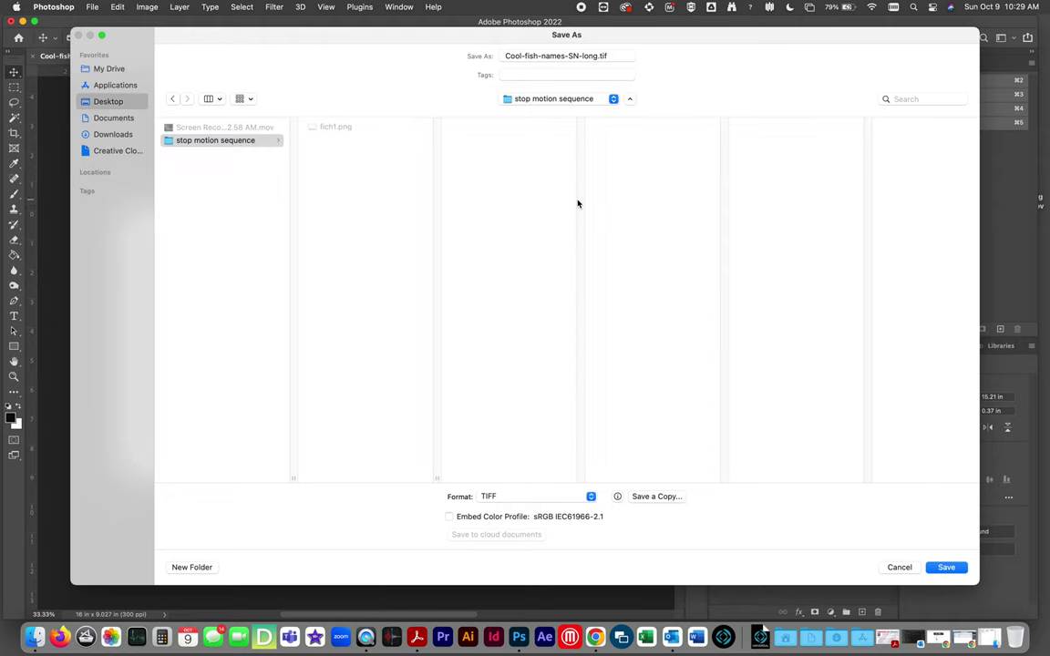
{"action": "left_click", "coordinate": [333, 128]}
{"action": "left_click", "coordinate": [590, 497]}
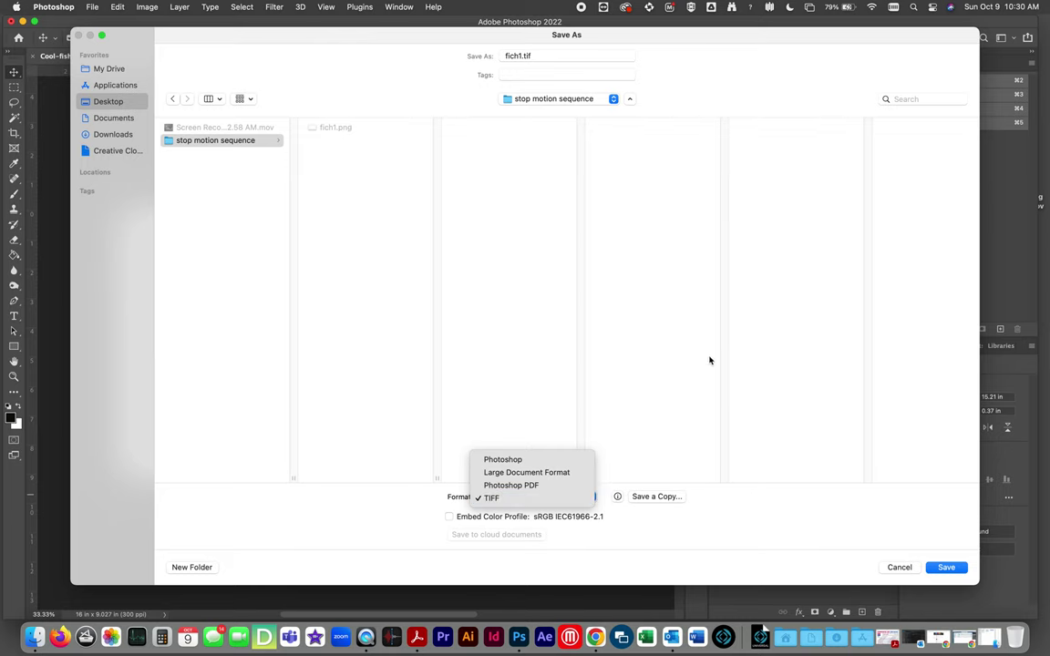
{"action": "left_click", "coordinate": [899, 567]}
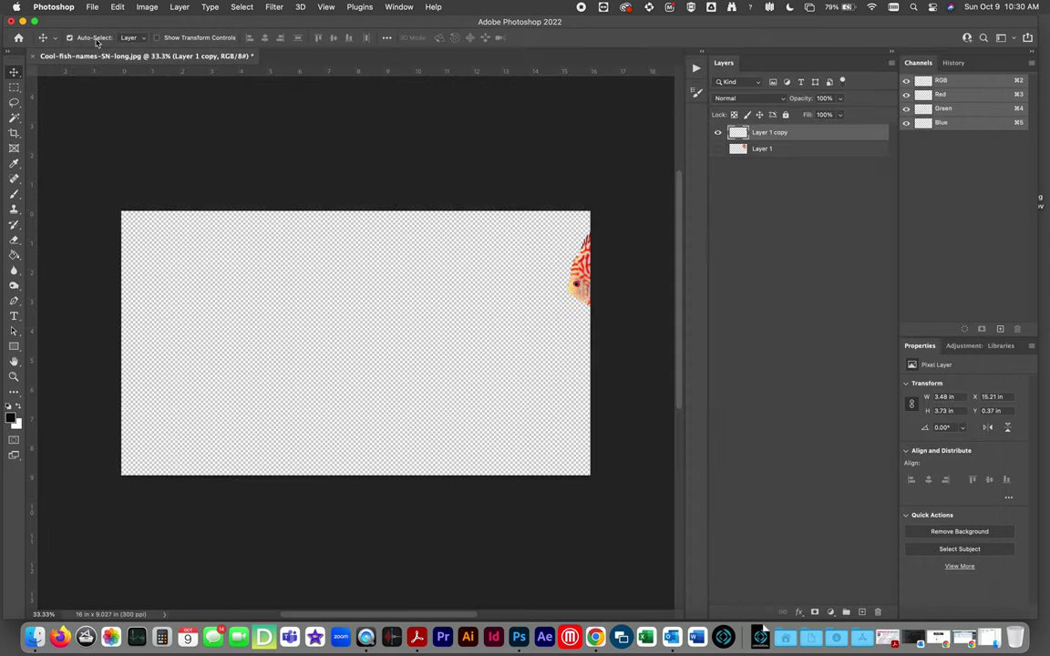
Export the second frame as a transparent PNG named fich2.png into the stop motion sequence folder.
{"action": "left_click", "coordinate": [91, 7]}
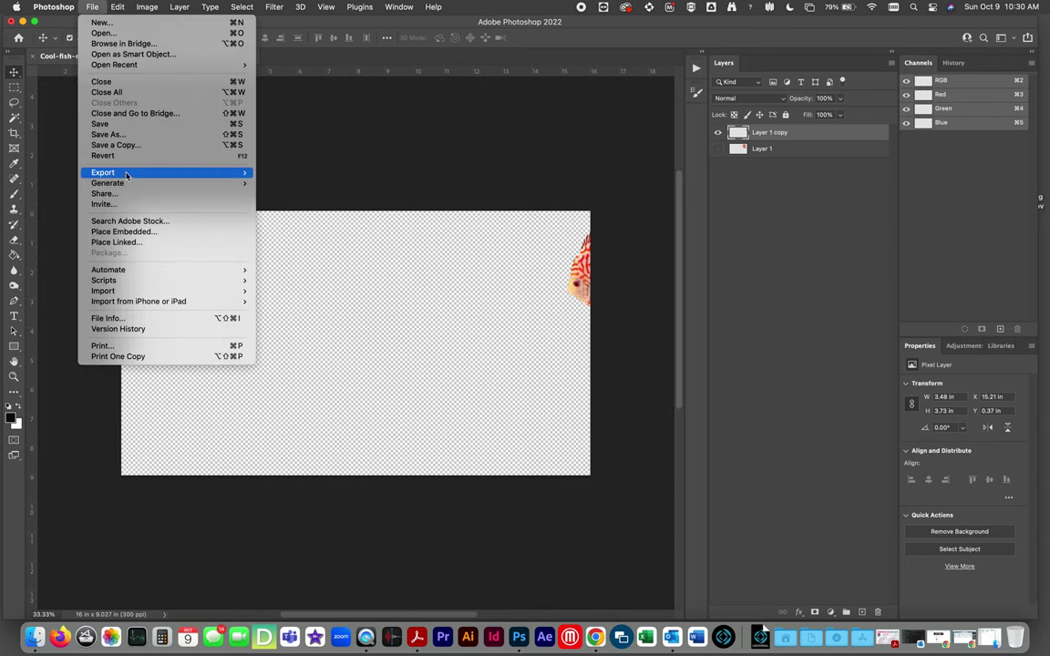
{"action": "mouse_move", "coordinate": [200, 172]}
{"action": "left_click", "coordinate": [299, 187]}
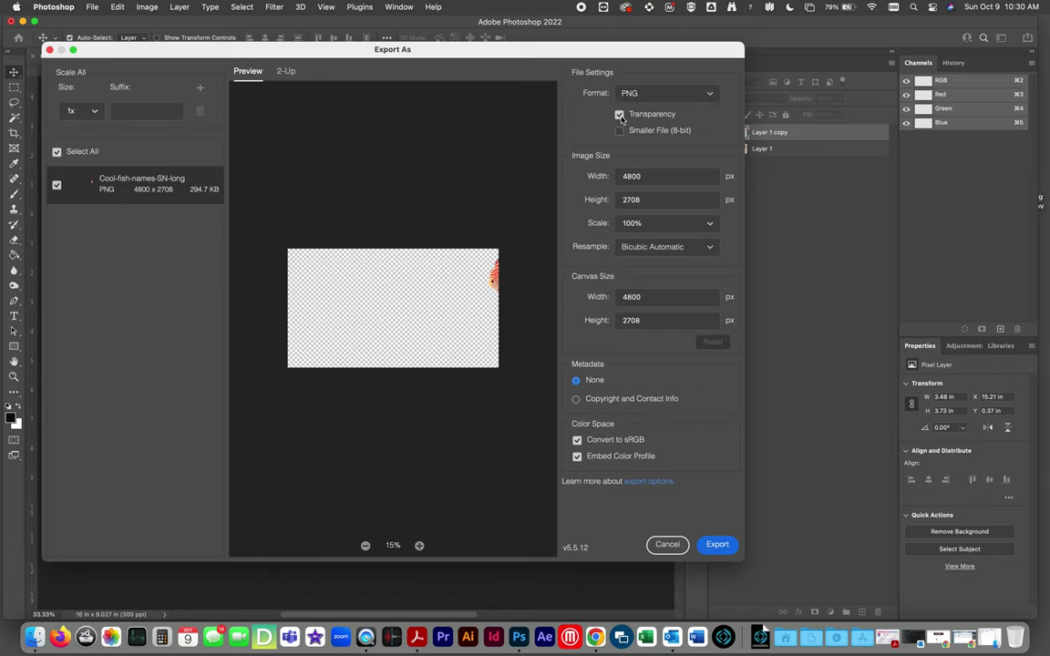
{"action": "left_click", "coordinate": [718, 545]}
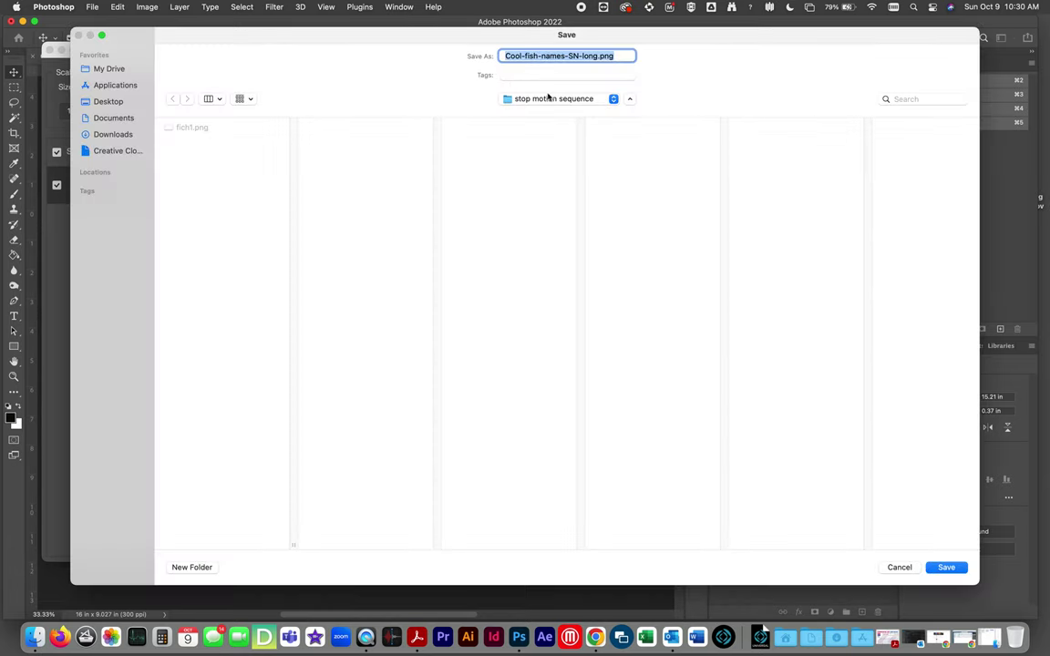
{"action": "left_click", "coordinate": [192, 128]}
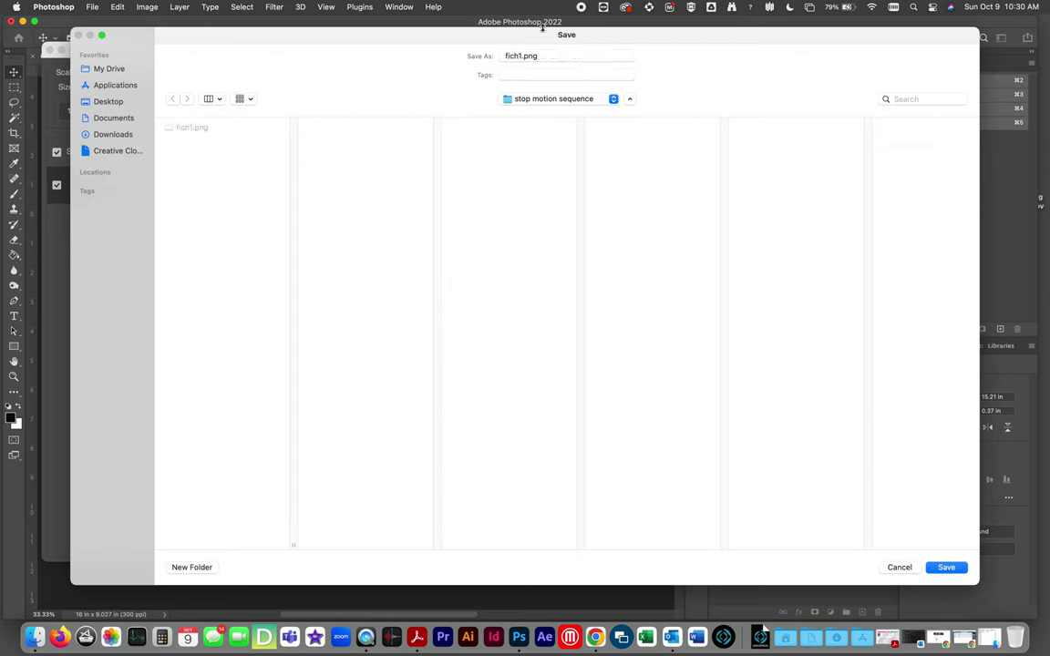
{"action": "left_click", "coordinate": [522, 56]}
{"action": "key", "text": "BackSpace"}
{"action": "type", "text": "2"}
{"action": "key", "text": "Return"}
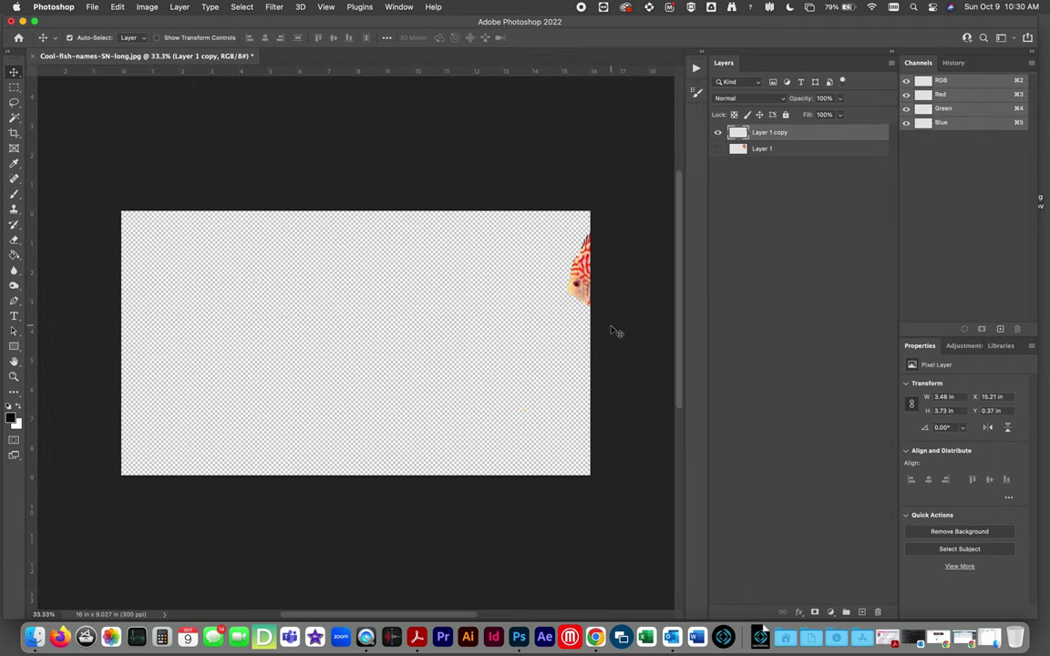
Move the fish across the canvas and past its left edge to X -3.21 in, Y 4.65 in, leaving only the tail inside.
{"action": "key", "text": "e"}
{"action": "left_click_drag", "start_coordinate": [578, 284], "coordinate": [431, 380]}
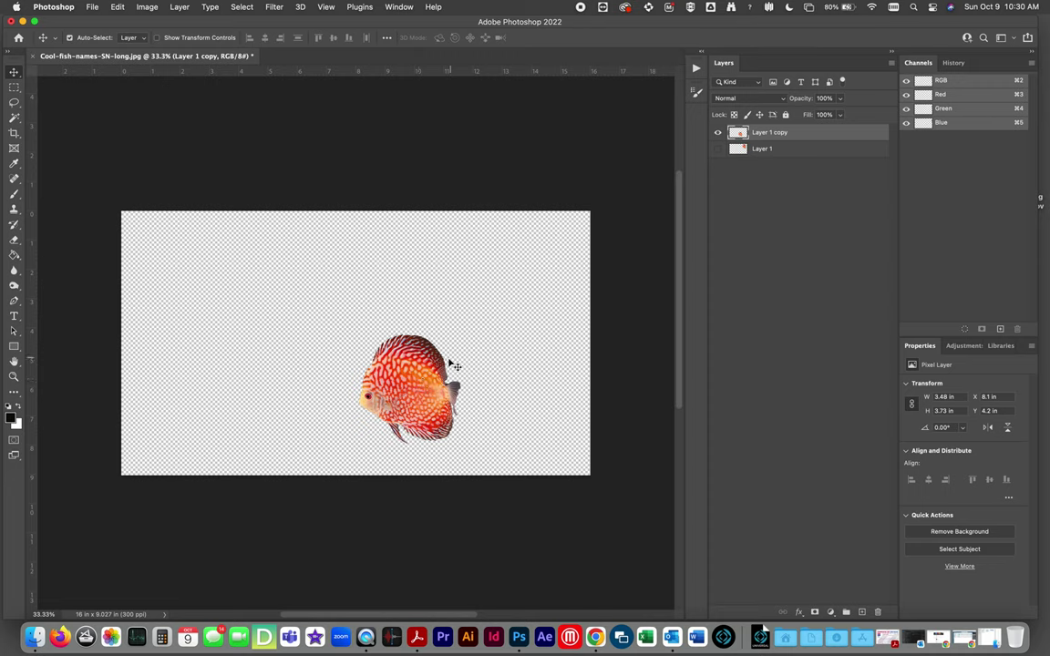
{"action": "left_click_drag", "start_coordinate": [427, 372], "coordinate": [114, 412]}
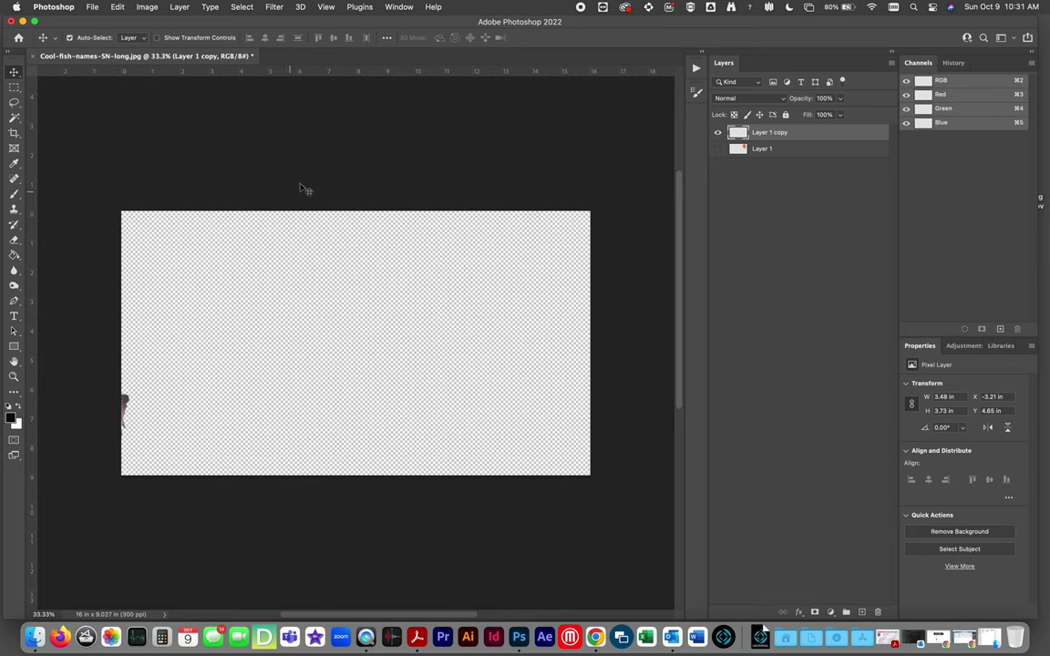
Browse the stop motion files folder for opening and preview the beta fish frames in order, from beta1.jpg through betafishend.jpg.
{"action": "left_click", "coordinate": [90, 11]}
{"action": "left_click", "coordinate": [97, 32]}
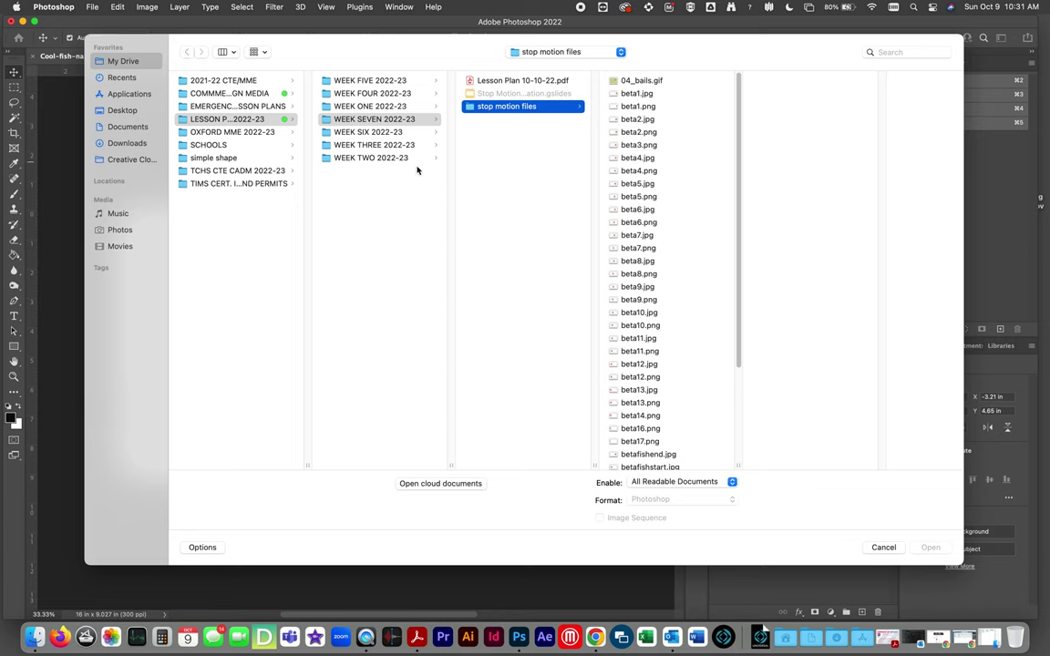
{"action": "left_click", "coordinate": [638, 95]}
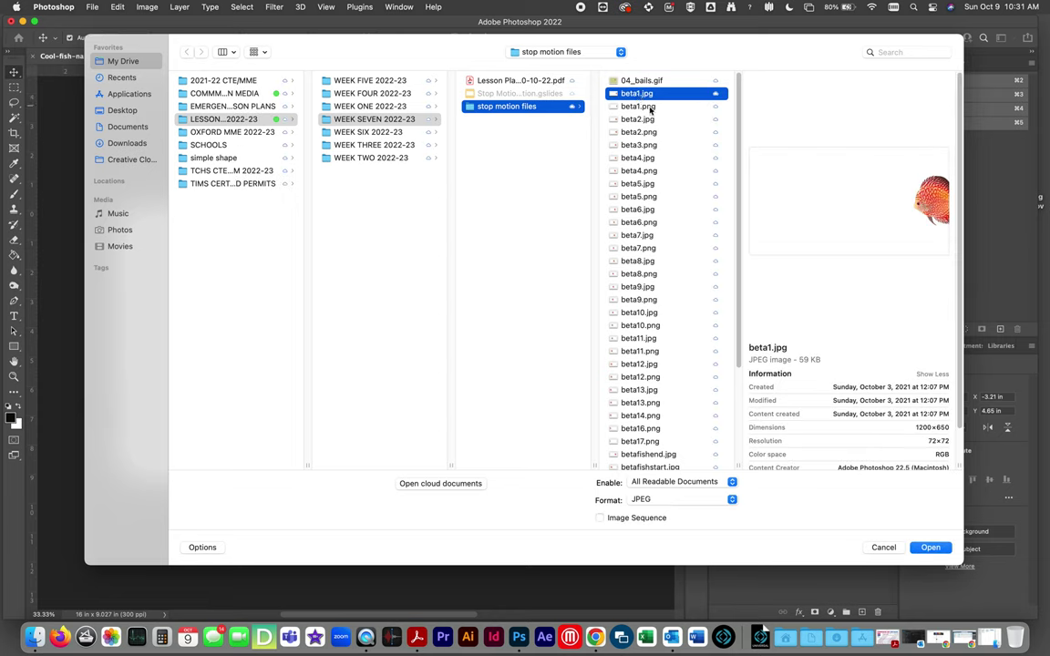
{"action": "left_click", "coordinate": [634, 106]}
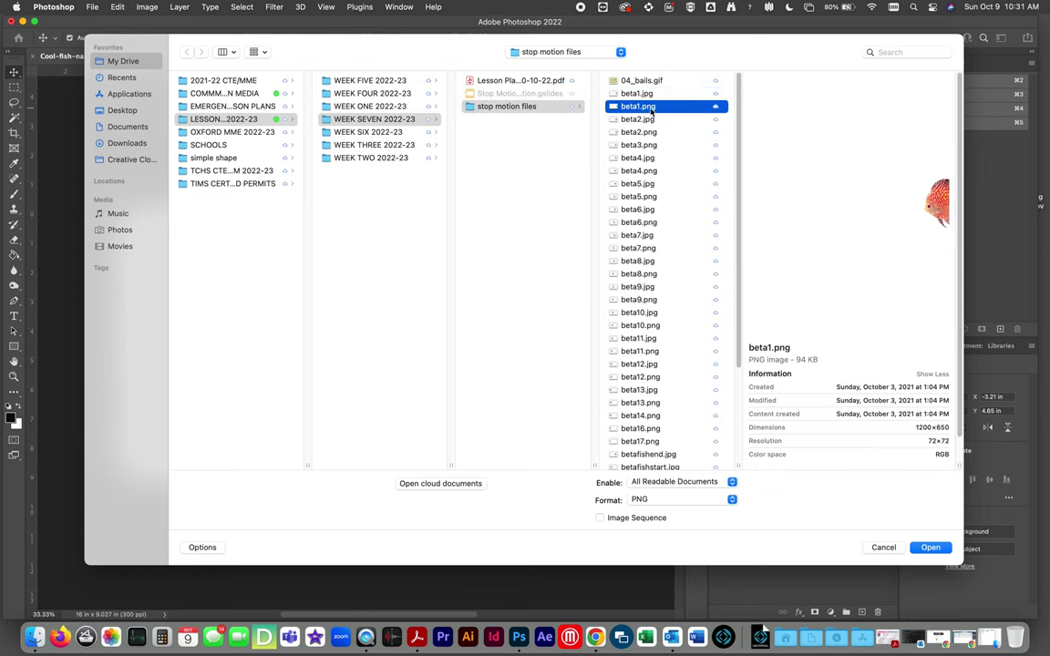
{"action": "key", "text": "Down"}
{"action": "key", "text": "Down"}
{"action": "key", "text": "Down"}
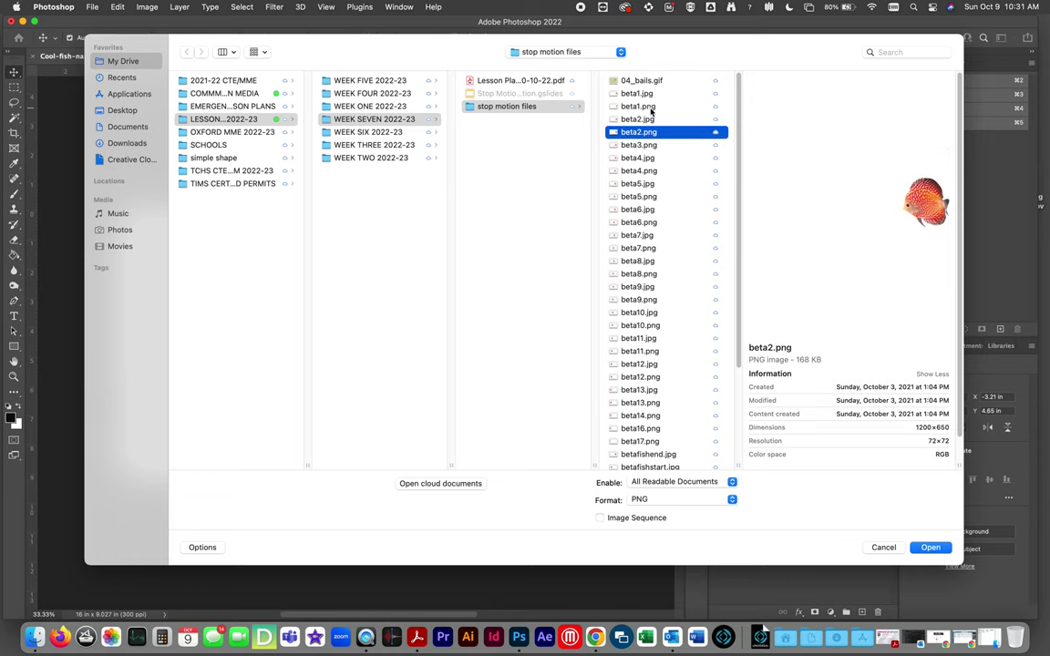
{"action": "key", "text": "Down"}
{"action": "key", "text": "Down"}
{"action": "key", "text": "Down"}
{"action": "key", "text": "Down"}
{"action": "key", "text": "Down"}
{"action": "key", "text": "Down"}
{"action": "key", "text": "Down"}
{"action": "key", "text": "Down"}
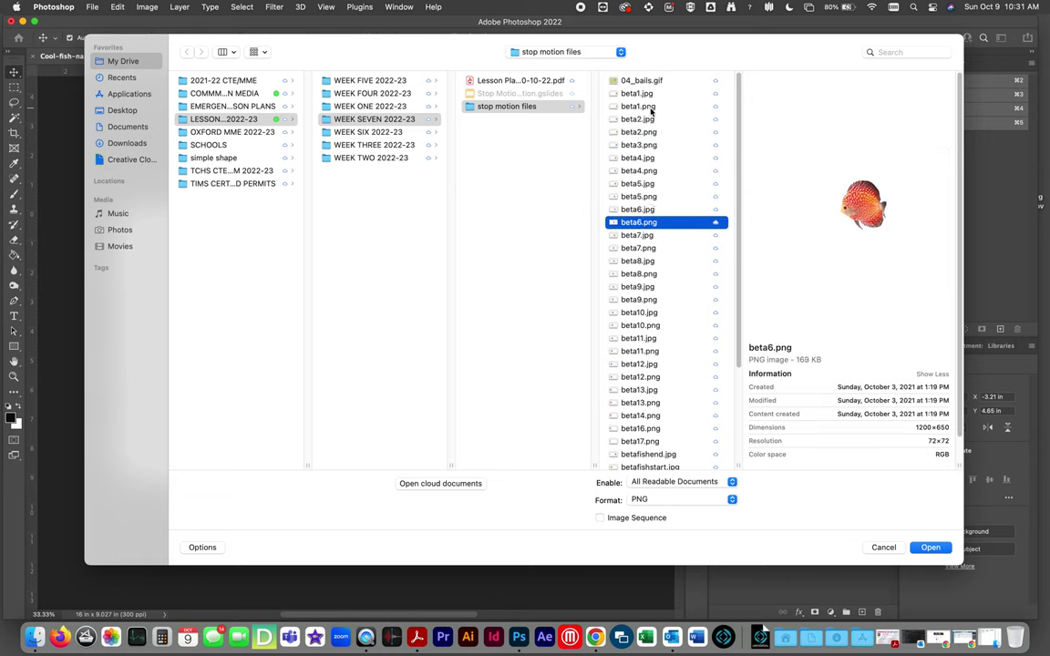
{"action": "key", "text": "Down"}
{"action": "key", "text": "Down"}
{"action": "key", "text": "Down"}
{"action": "key", "text": "Down"}
{"action": "key", "text": "Down"}
{"action": "key", "text": "Down"}
{"action": "key", "text": "Down"}
{"action": "key", "text": "Down"}
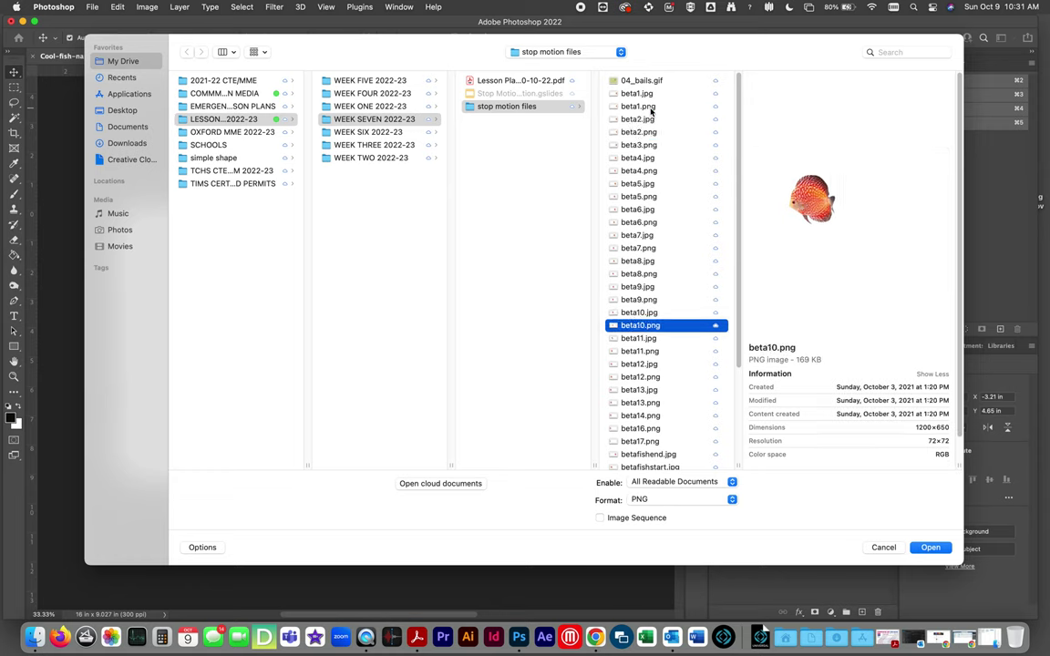
{"action": "key", "text": "Down"}
{"action": "key", "text": "Down"}
{"action": "key", "text": "Down"}
{"action": "key", "text": "Down"}
{"action": "key", "text": "Down"}
{"action": "key", "text": "Down"}
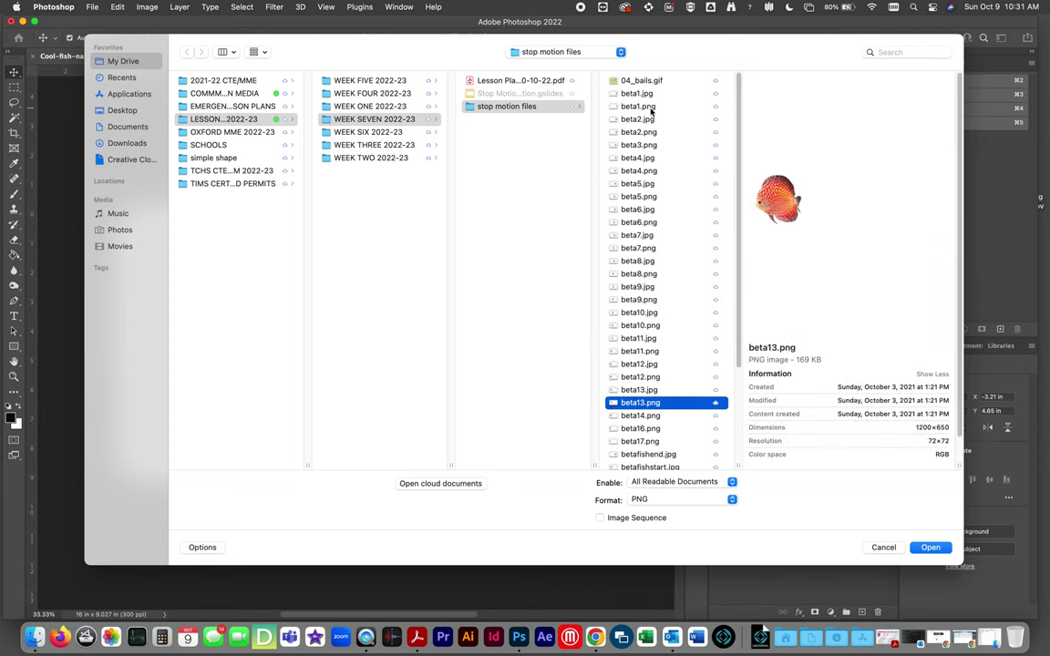
{"action": "key", "text": "Down"}
{"action": "key", "text": "Down"}
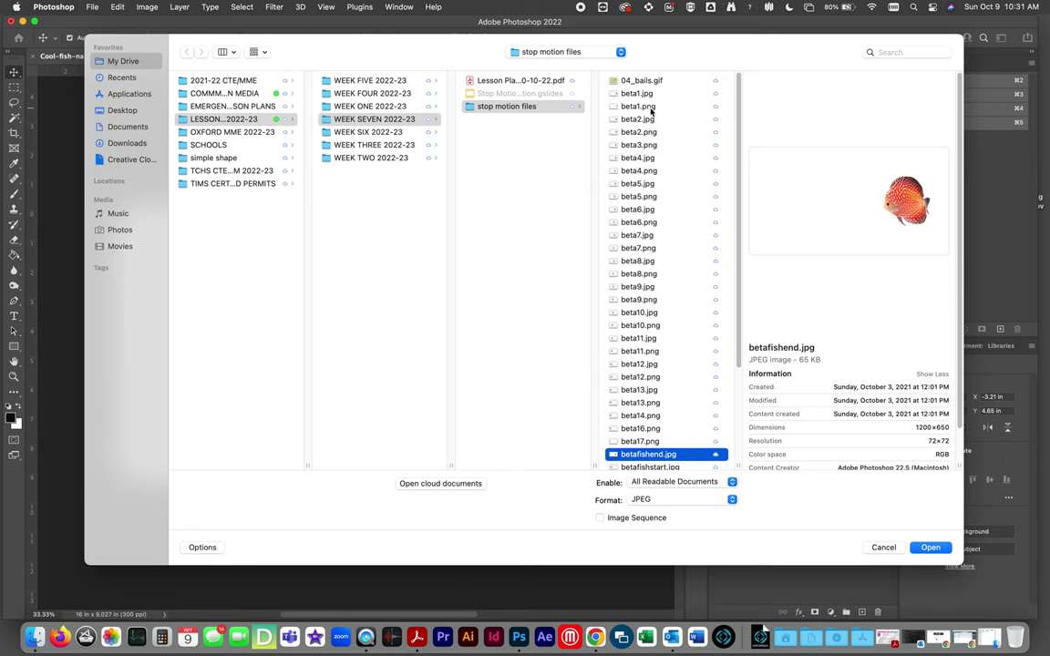
Preview the beta fish frames in reverse order back to 04_bails.gif, and close the file browser without opening anything.
{"action": "key", "text": "Up"}
{"action": "key", "text": "Up"}
{"action": "key", "text": "Up"}
{"action": "key", "text": "Up"}
{"action": "key", "text": "Up"}
{"action": "key", "text": "Up"}
{"action": "key", "text": "Up"}
{"action": "key", "text": "Up"}
{"action": "key", "text": "Up"}
{"action": "key", "text": "Up"}
{"action": "key", "text": "Up"}
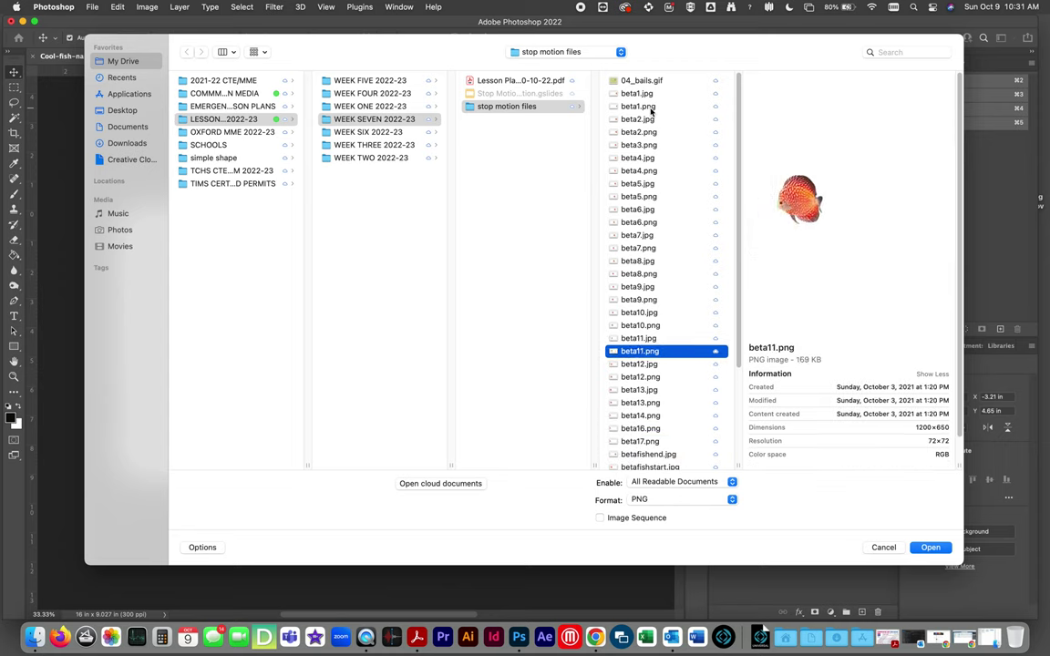
{"action": "key", "text": "Up"}
{"action": "key", "text": "Up"}
{"action": "key", "text": "Up"}
{"action": "key", "text": "Up"}
{"action": "key", "text": "Up"}
{"action": "key", "text": "Up"}
{"action": "key", "text": "Up"}
{"action": "key", "text": "Up"}
{"action": "key", "text": "Up"}
{"action": "key", "text": "Up"}
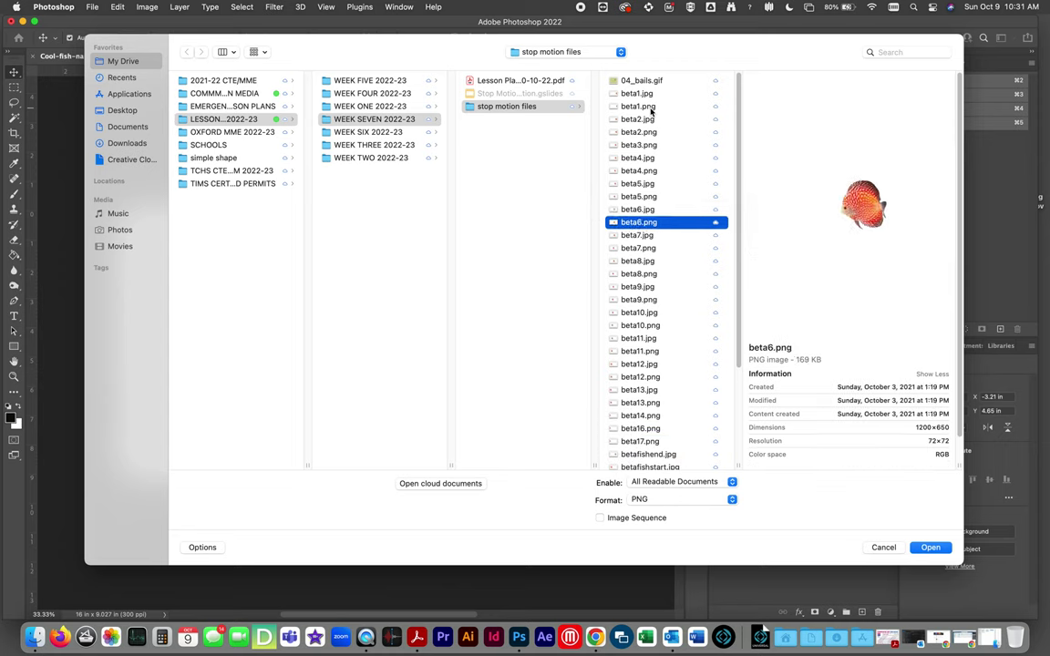
{"action": "key", "text": "Up"}
{"action": "key", "text": "Up"}
{"action": "key", "text": "Up"}
{"action": "key", "text": "Up"}
{"action": "key", "text": "Up"}
{"action": "key", "text": "Up"}
{"action": "key", "text": "Up"}
{"action": "key", "text": "Up"}
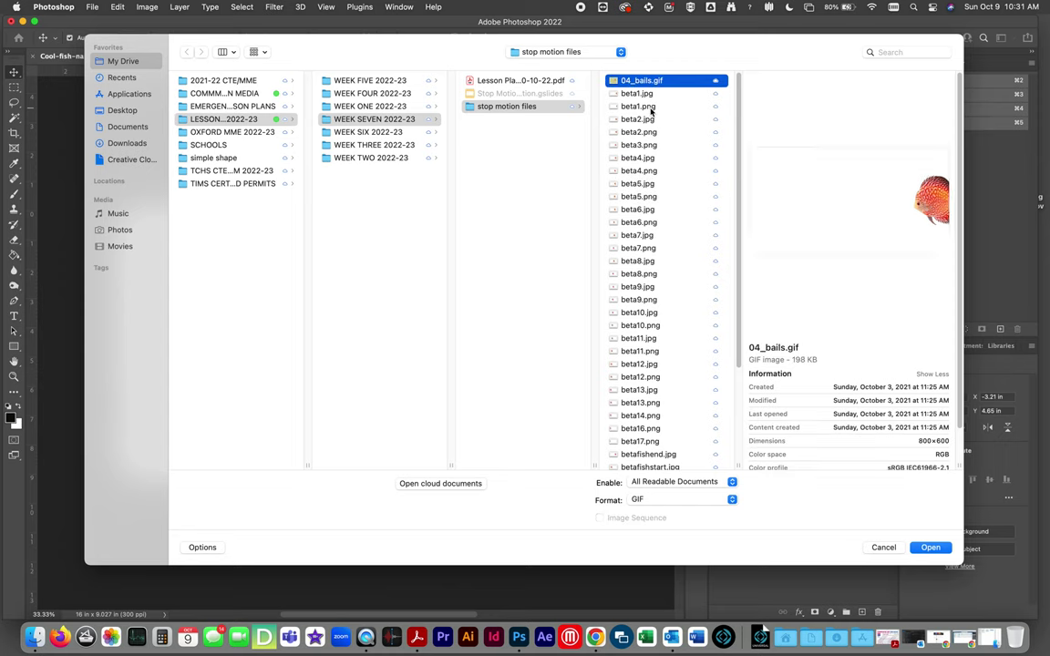
{"action": "key", "text": "Down"}
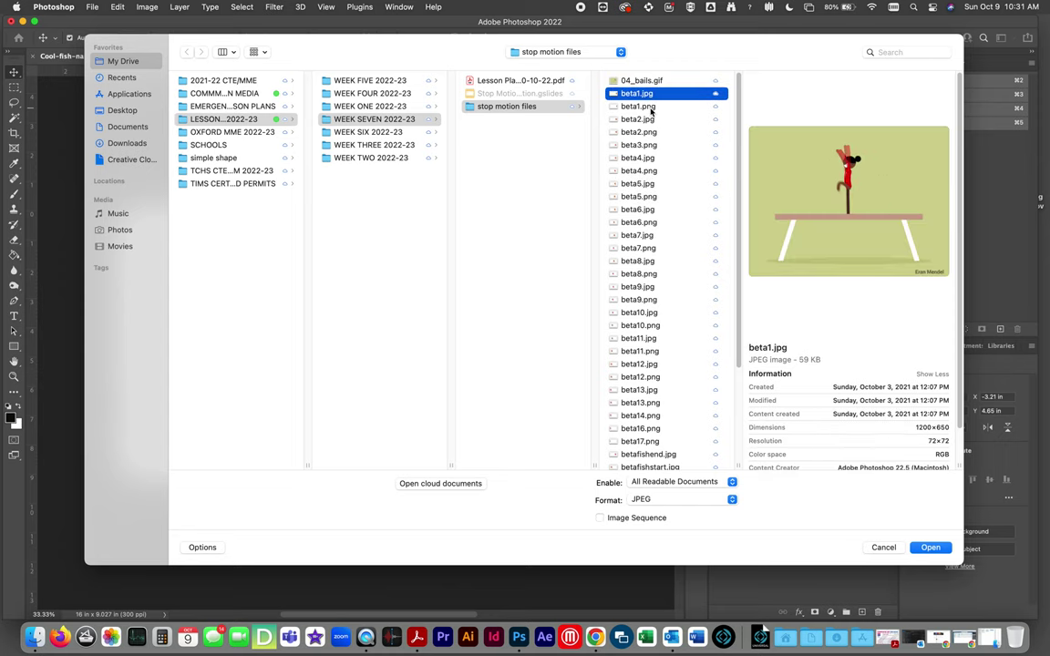
{"action": "left_click", "coordinate": [884, 548]}
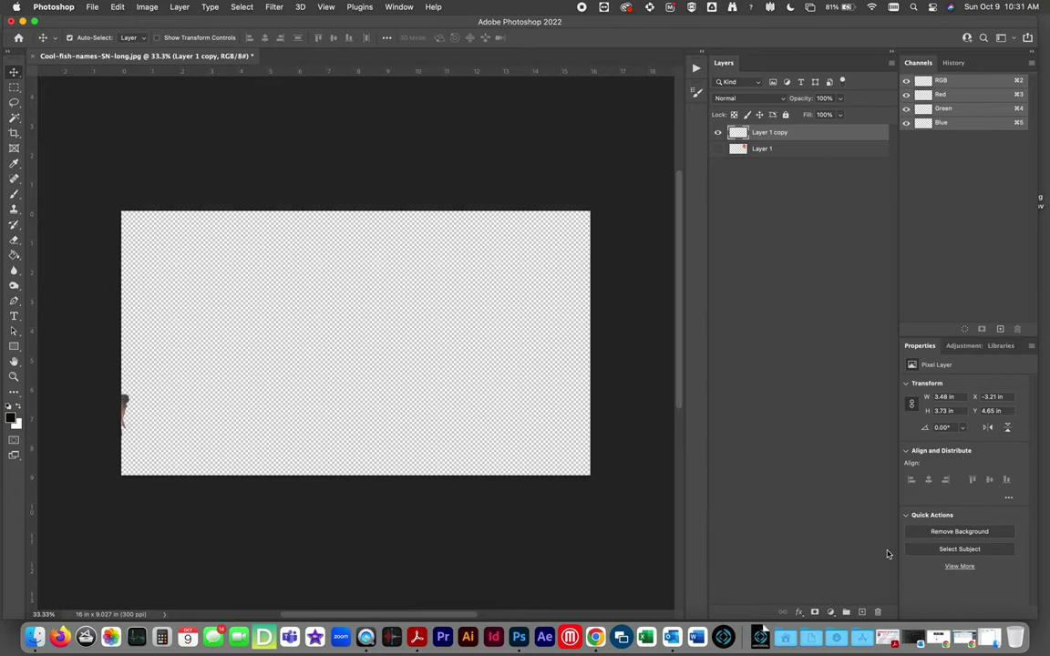